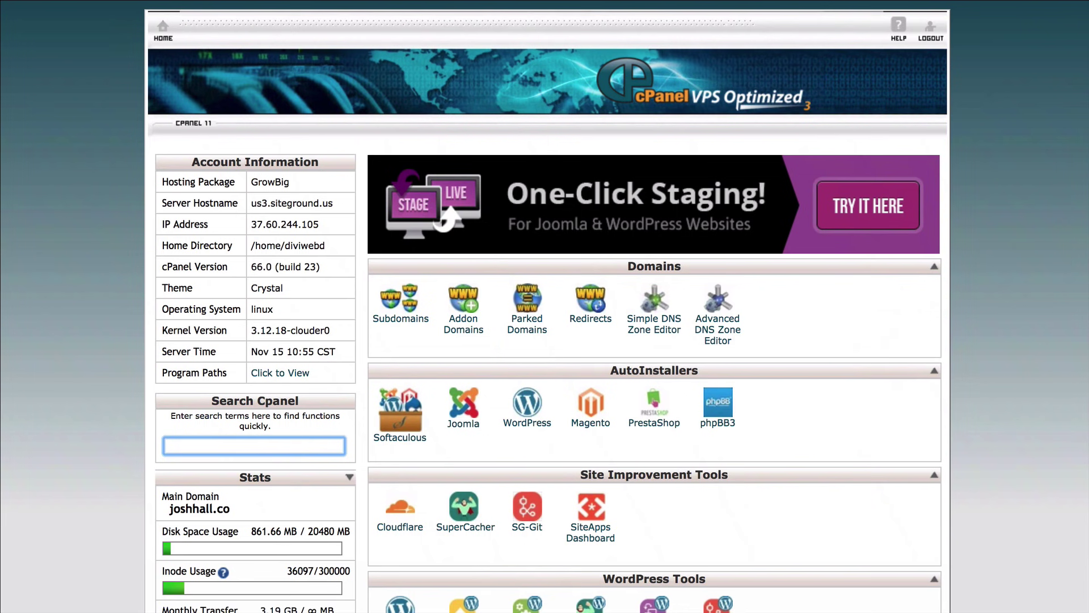
- Look over the tool sections on the hosting control panel's home page, from Domains through Mail and Files
scroll(604, 129, down, 5)
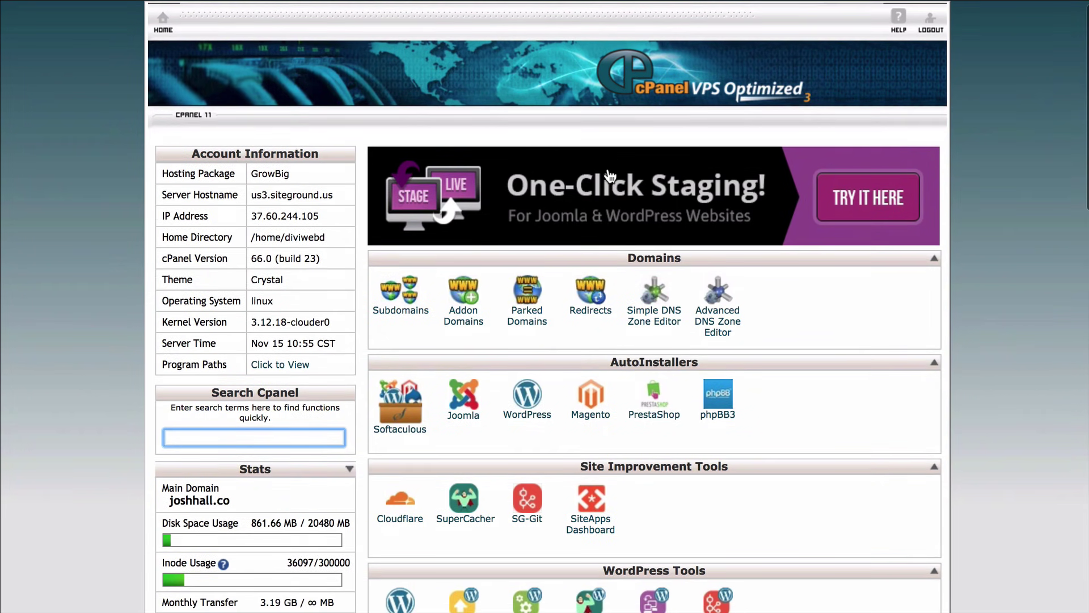
scroll(607, 167, down, 1)
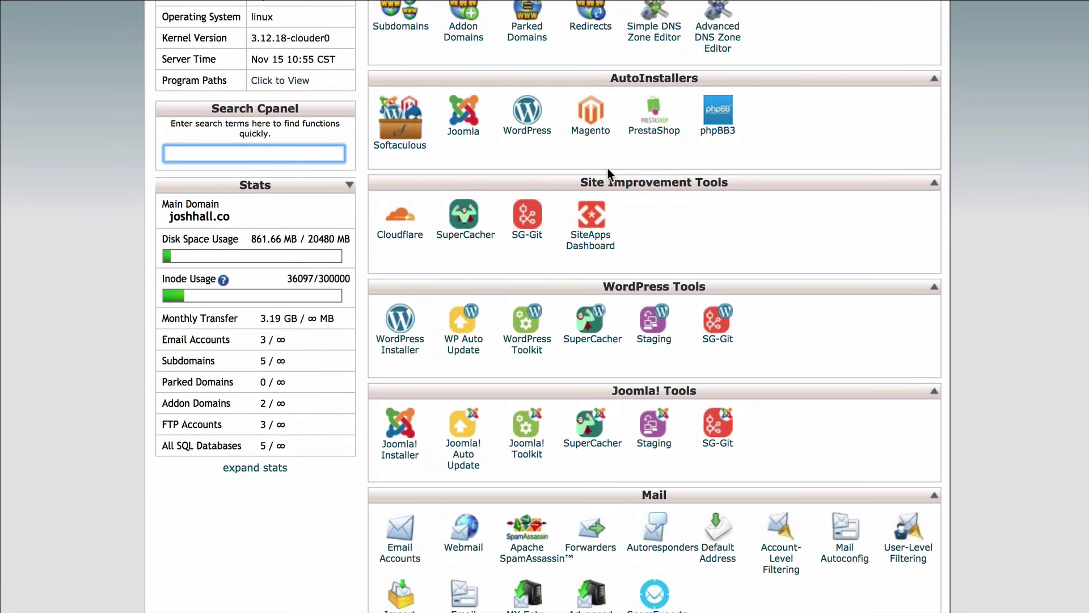
scroll(613, 150, down, 4)
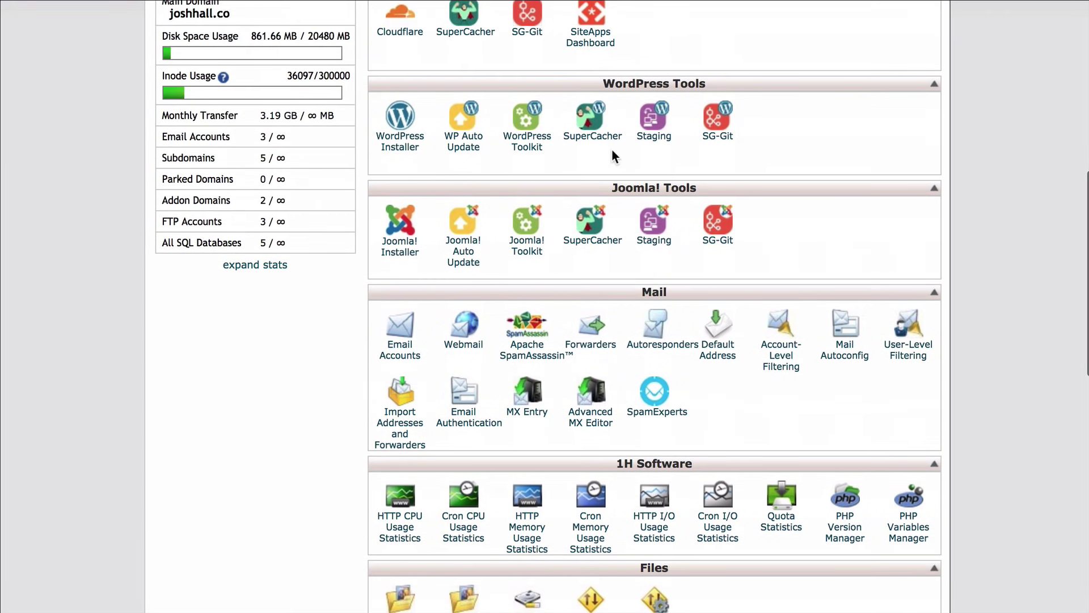
scroll(611, 150, up, 10)
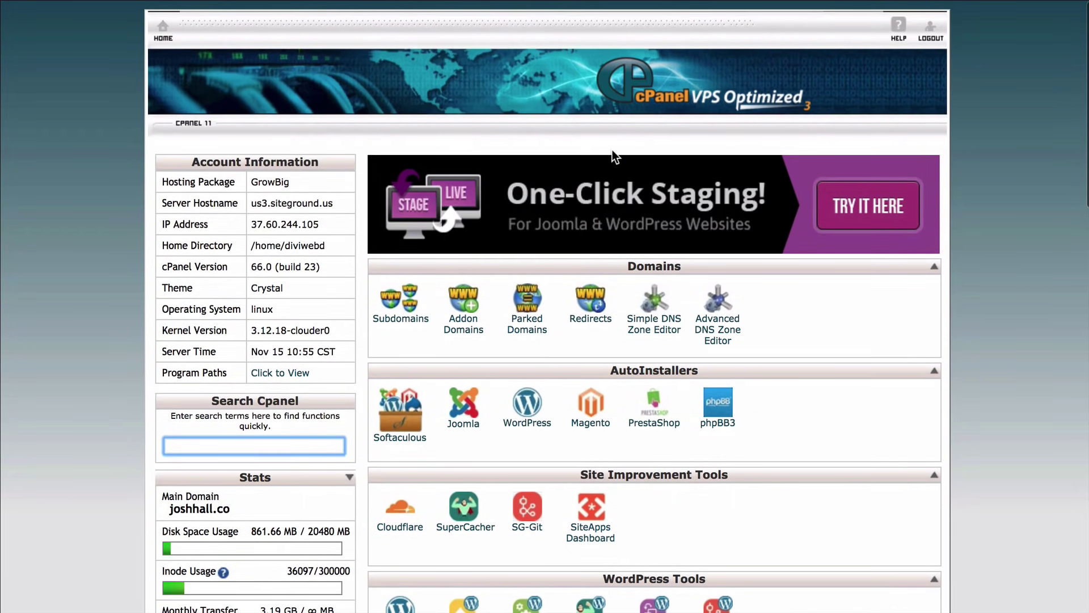
scroll(611, 149, down, 1)
scroll(614, 156, down, 3)
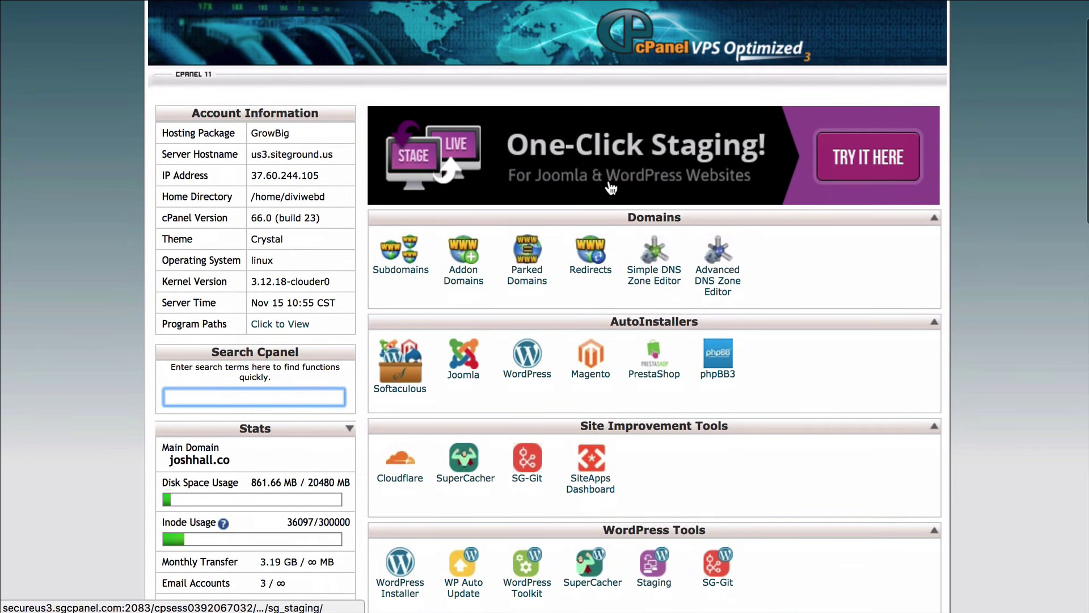
scroll(608, 179, down, 12)
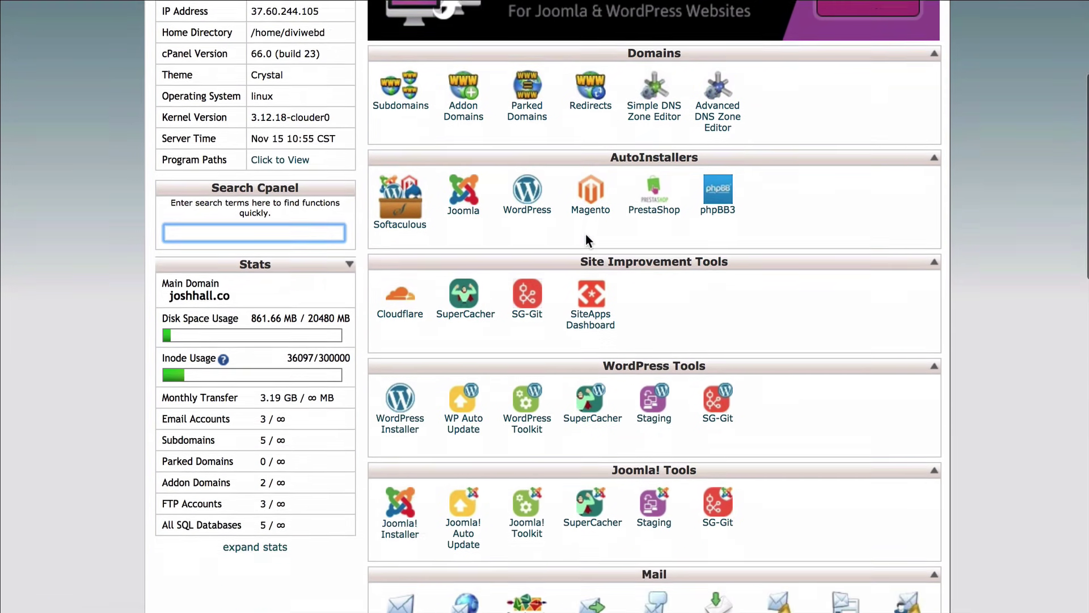
scroll(607, 231, up, 1)
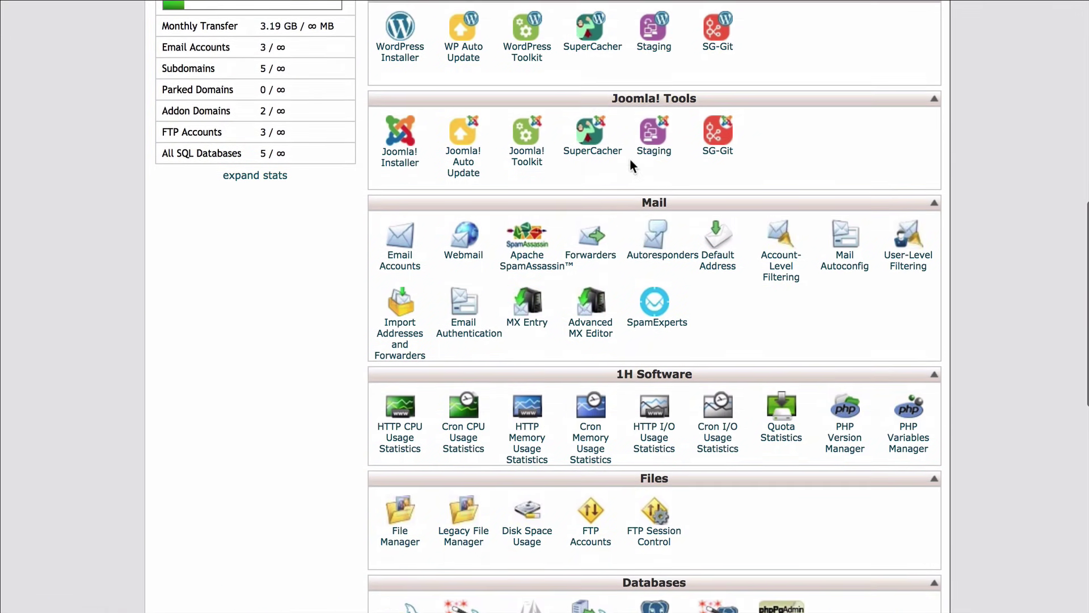
- Open File Manager at the document root for dev.joshhall.co with hidden files shown
scroll(629, 162, down, 1)
scroll(634, 193, down, 3)
scroll(623, 213, down, 4)
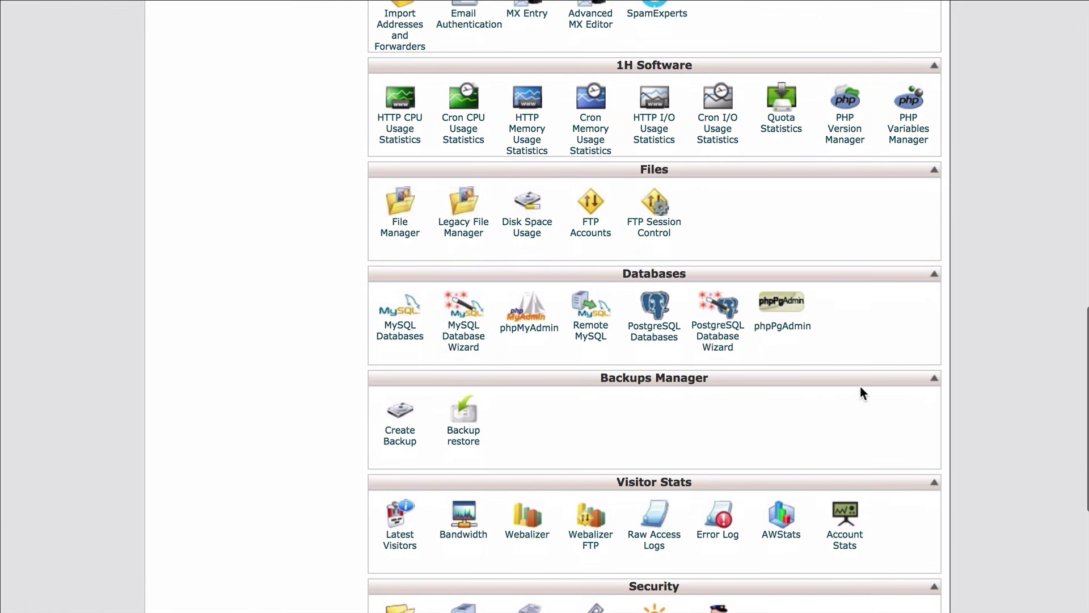
scroll(1021, 252, up, 1)
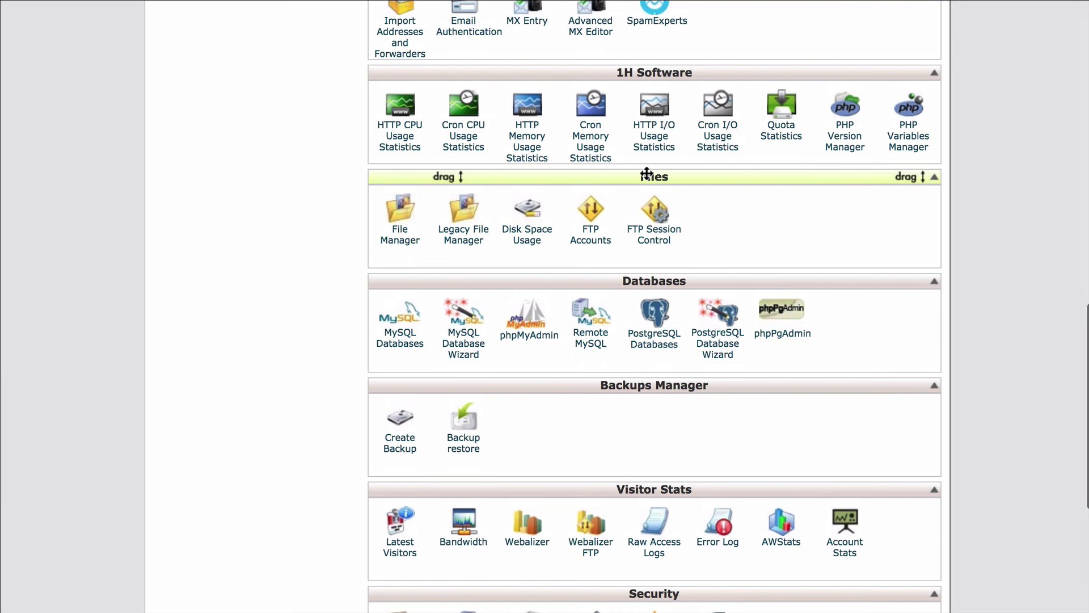
click(406, 215)
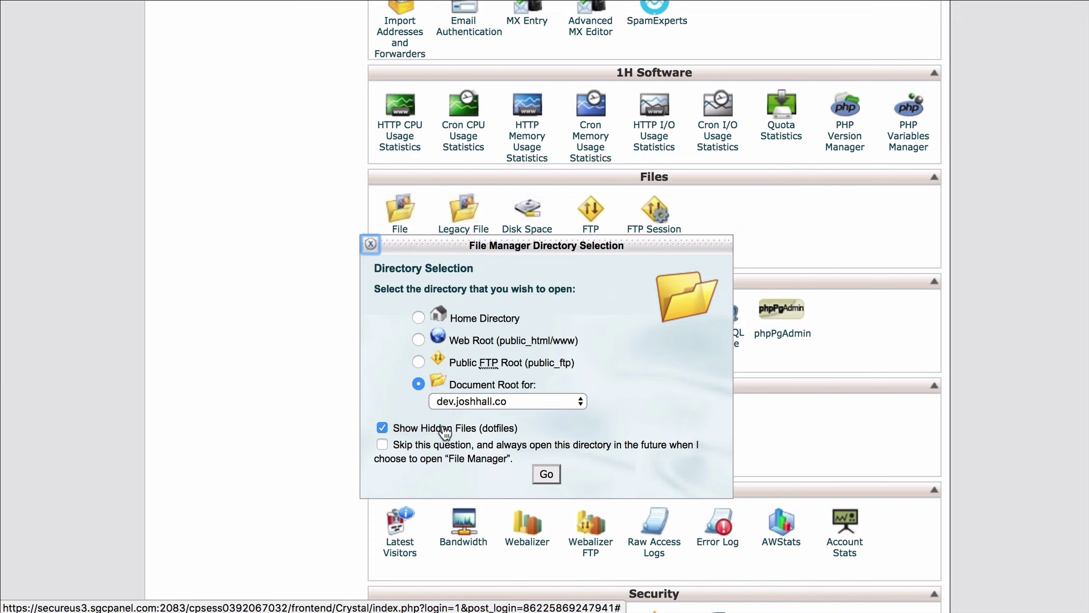
click(546, 474)
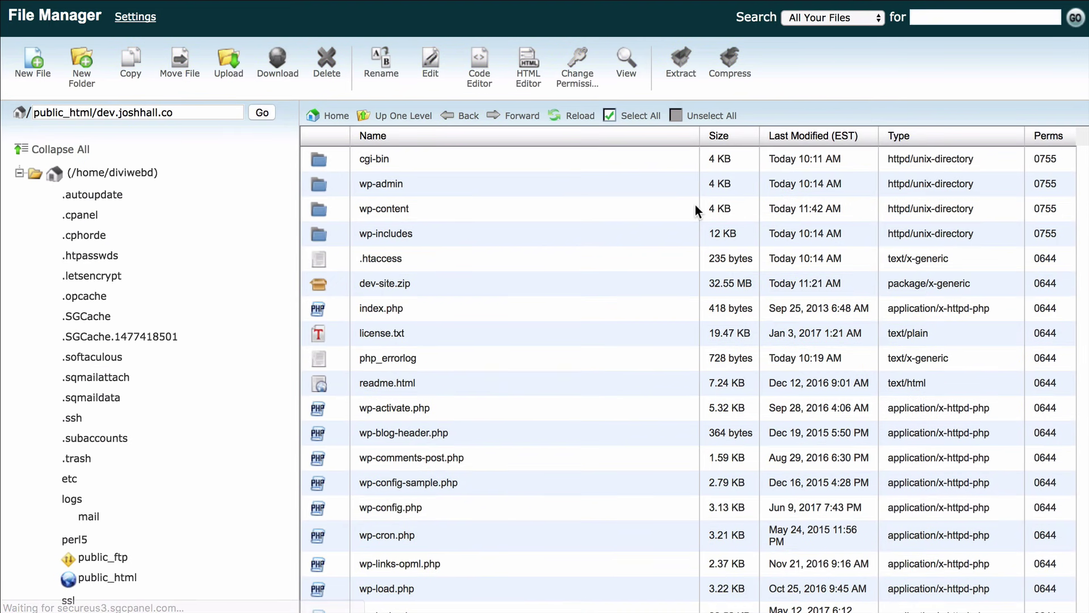
- Delete the dev-site.zip archive from the dev.joshhall.co folder
right_click(428, 277)
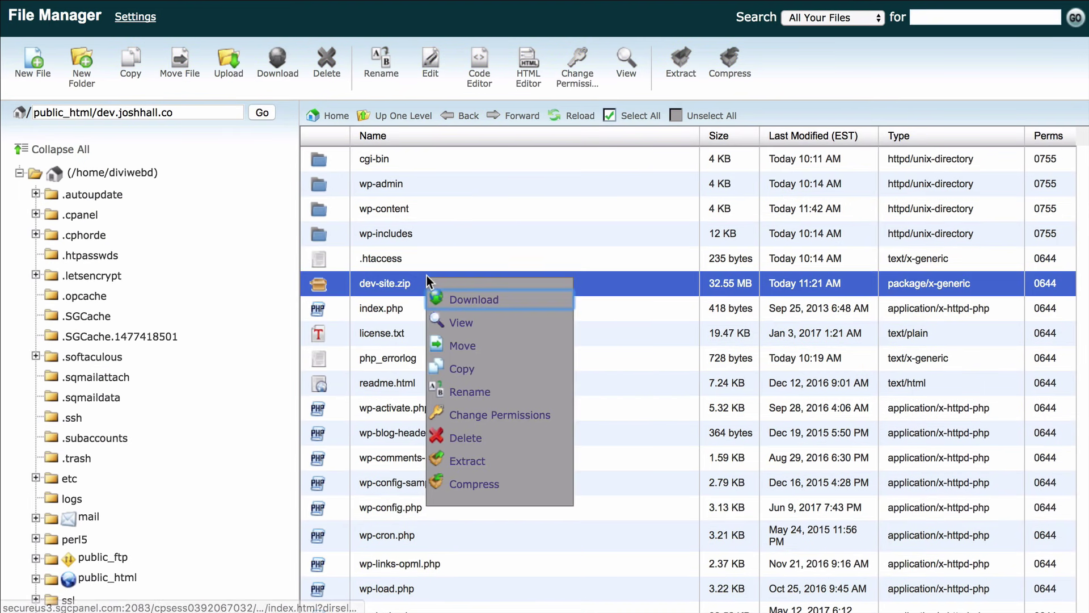
click(467, 438)
click(663, 362)
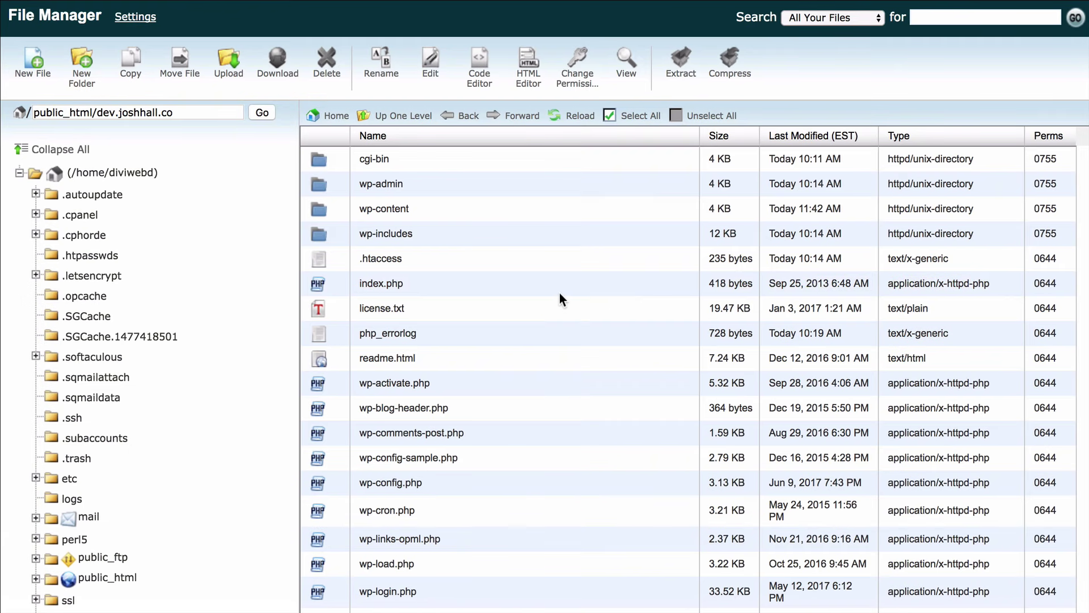
- Review the WordPress files in the dev.joshhall.co folder, locating the wp-content folder and wp-config.php
scroll(559, 293, down, 5)
scroll(529, 155, up, 5)
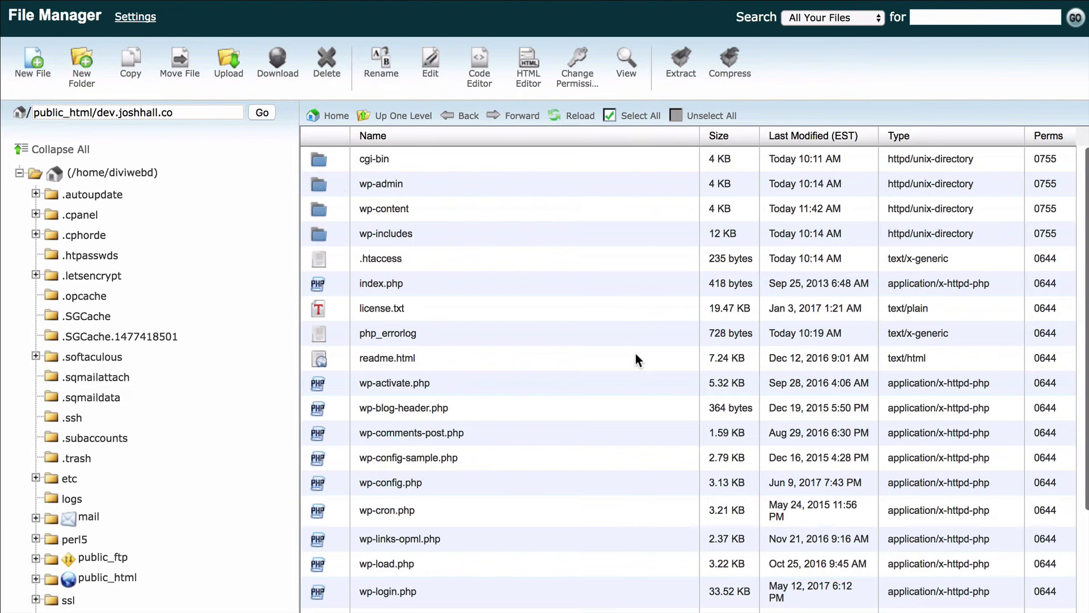
scroll(635, 352, down, 5)
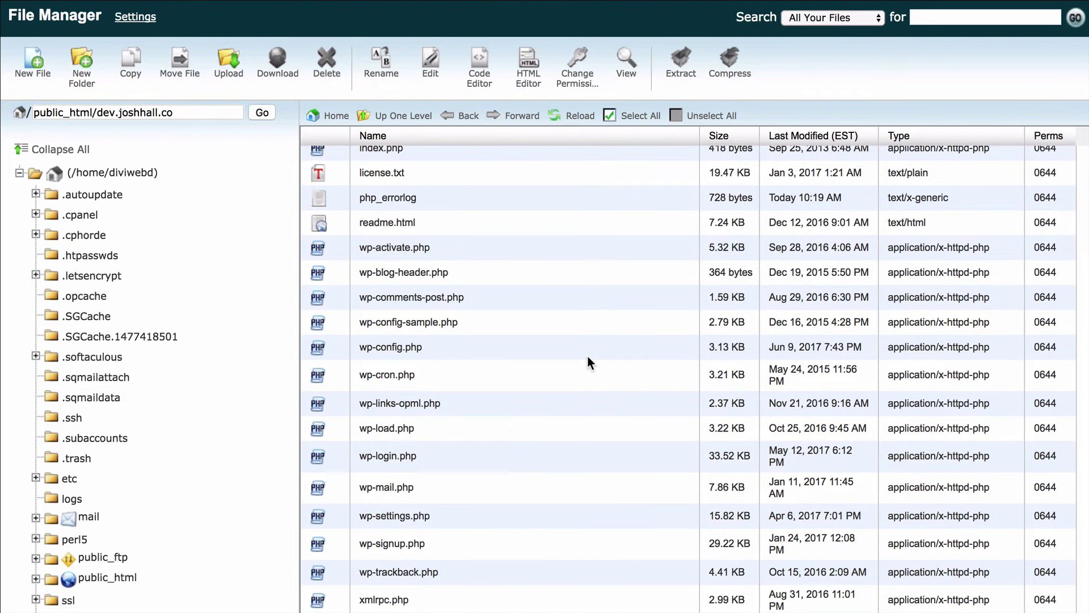
scroll(587, 363, up, 5)
scroll(567, 383, down, 5)
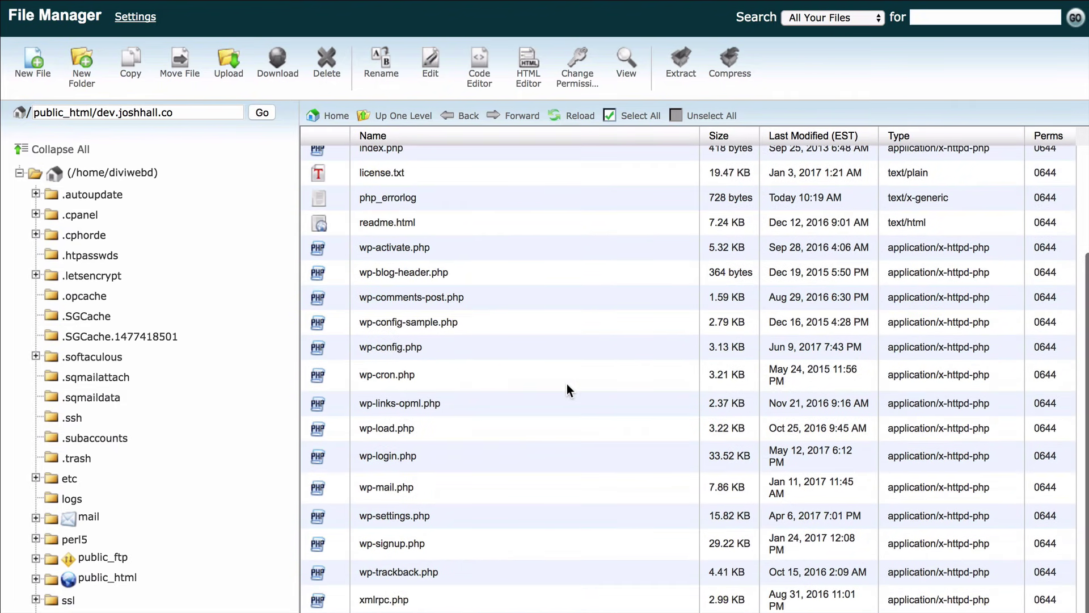
scroll(566, 384, up, 5)
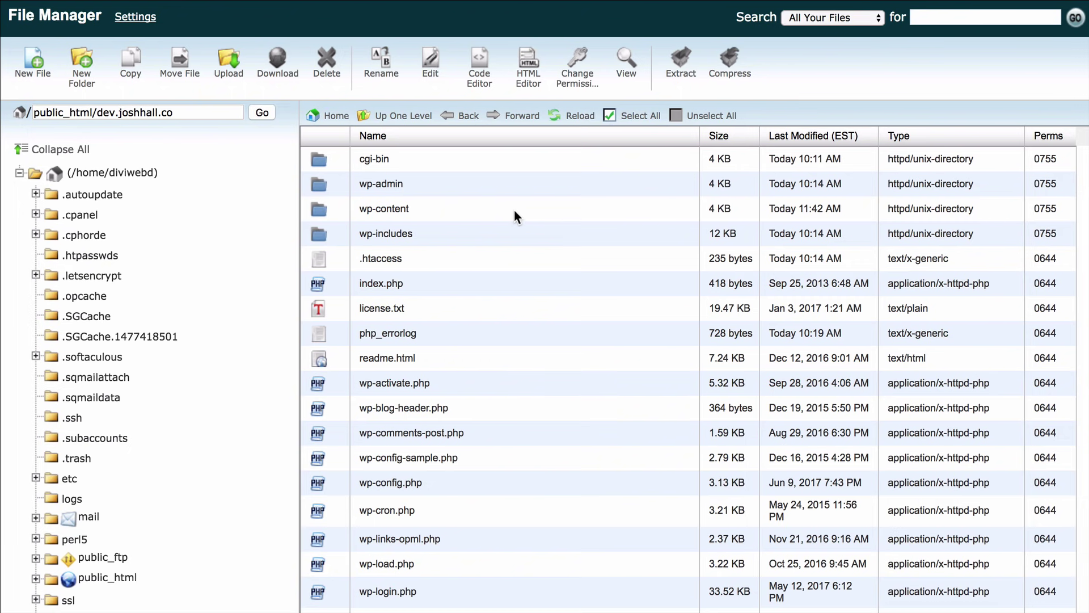
scroll(514, 210, up, 2)
click(421, 211)
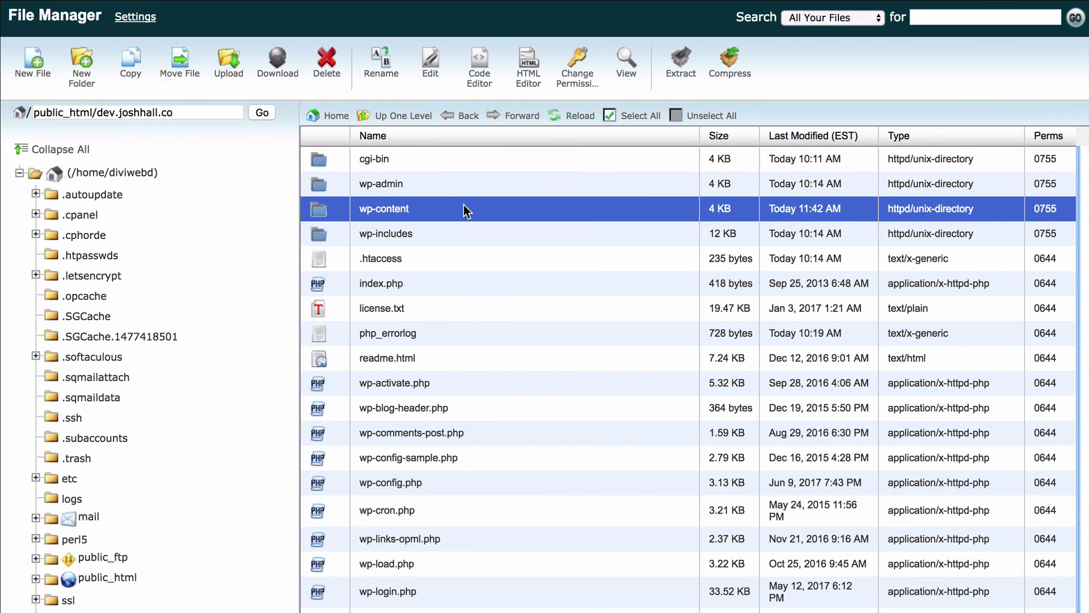
scroll(509, 219, down, 1)
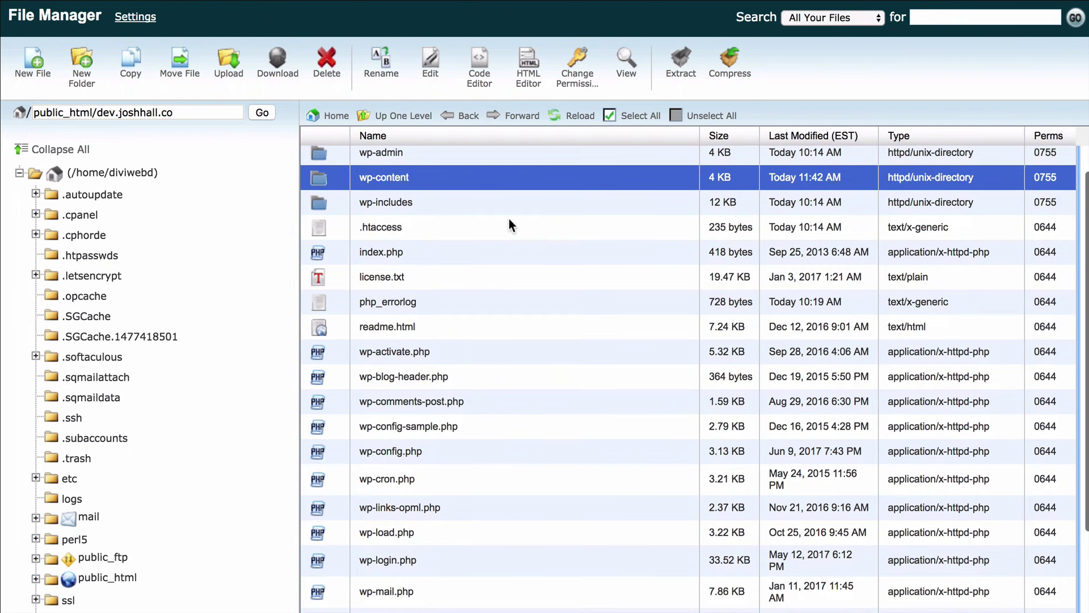
click(454, 451)
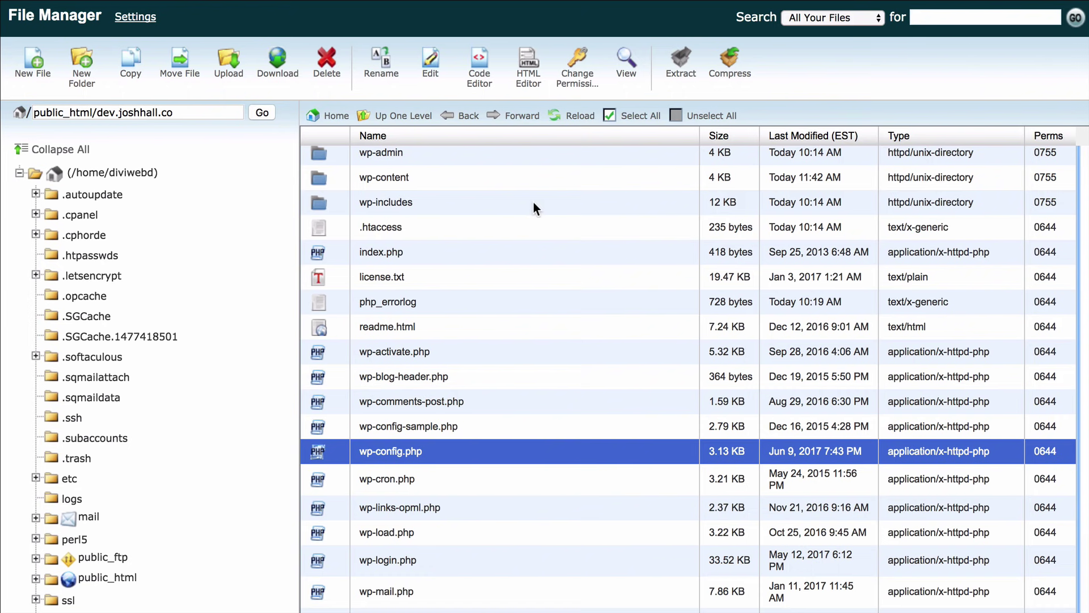
- Compress the wp-content folder as a Zip Archive saved as /public_html/dev.joshhall.co/wp-content.zip
click(466, 183)
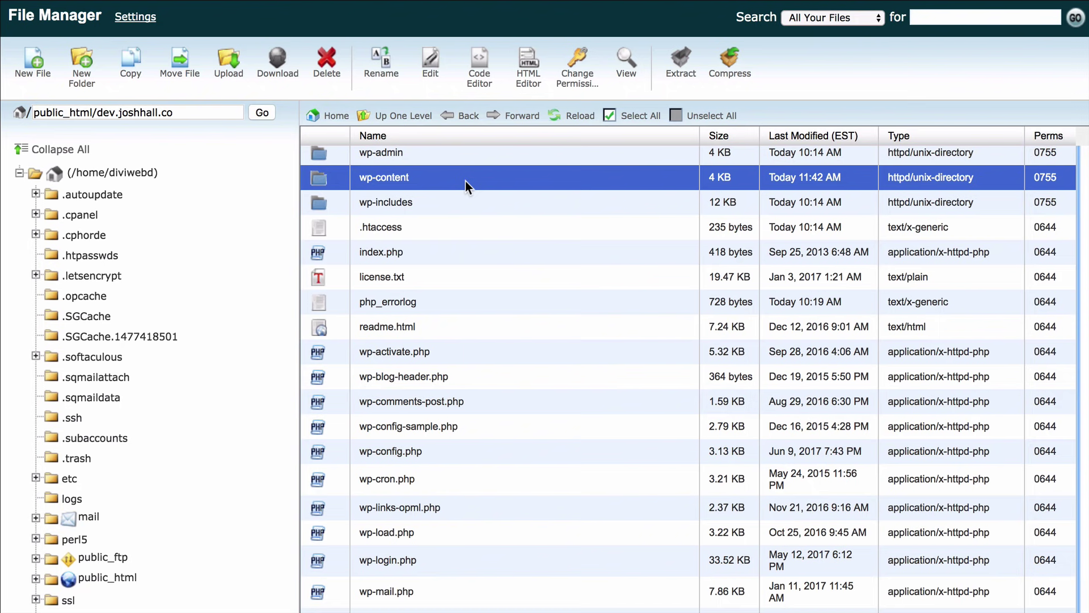
right_click(465, 182)
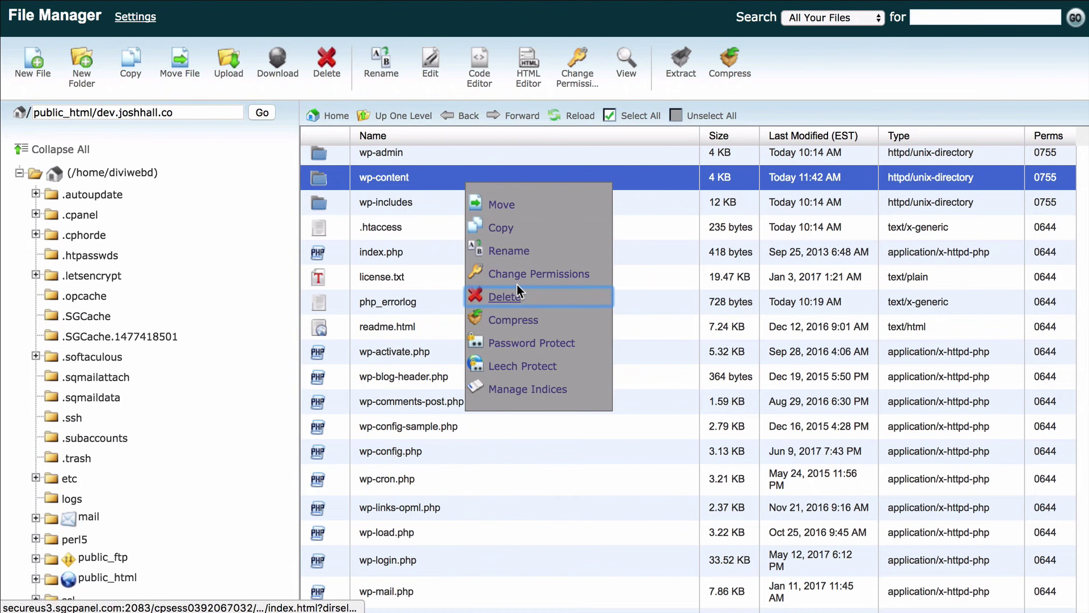
click(520, 318)
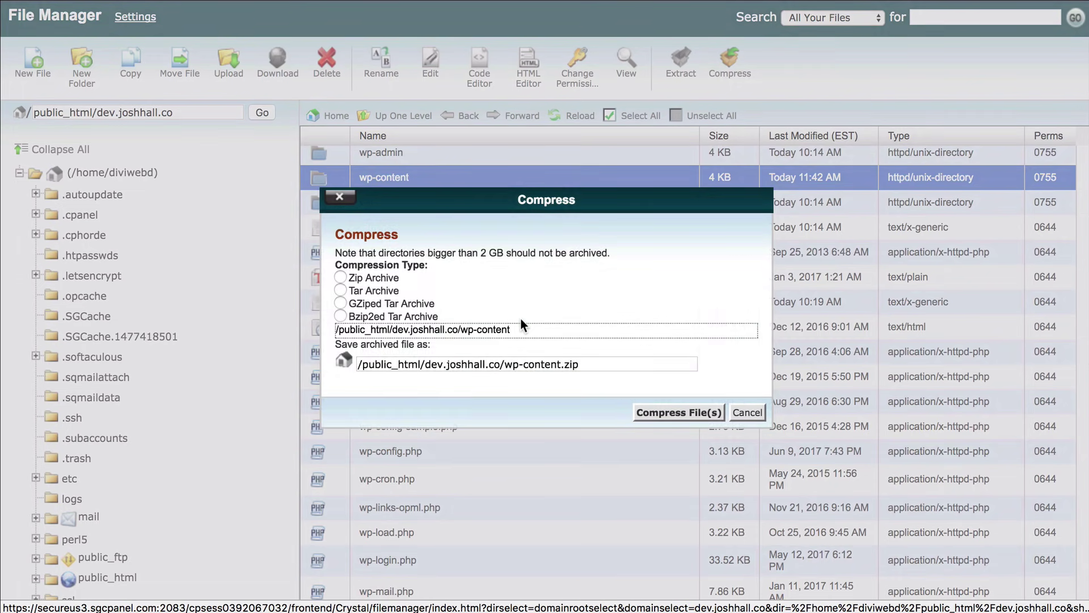
click(341, 276)
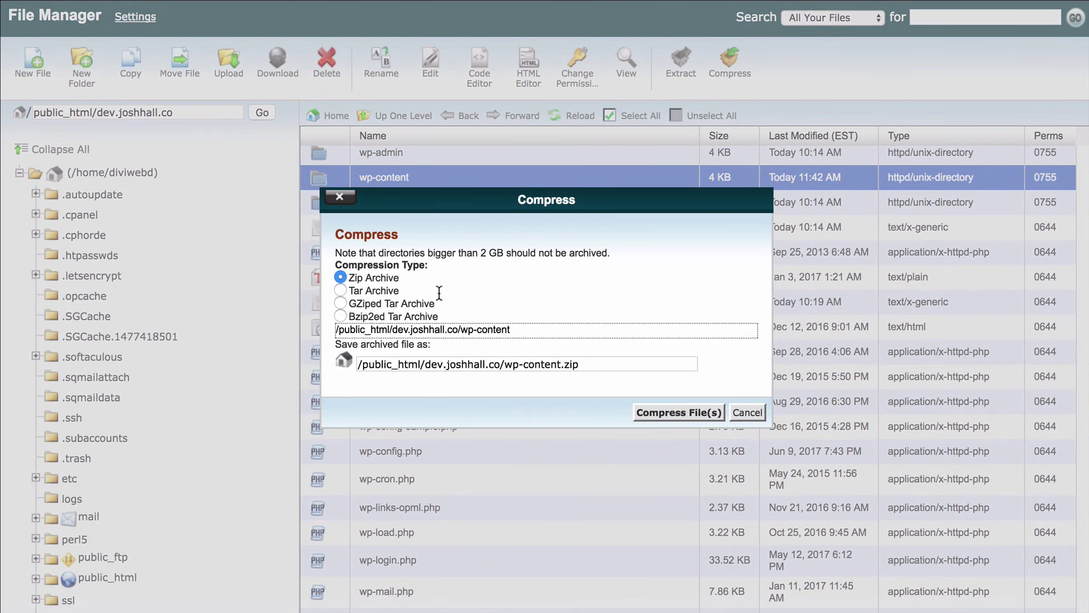
click(678, 412)
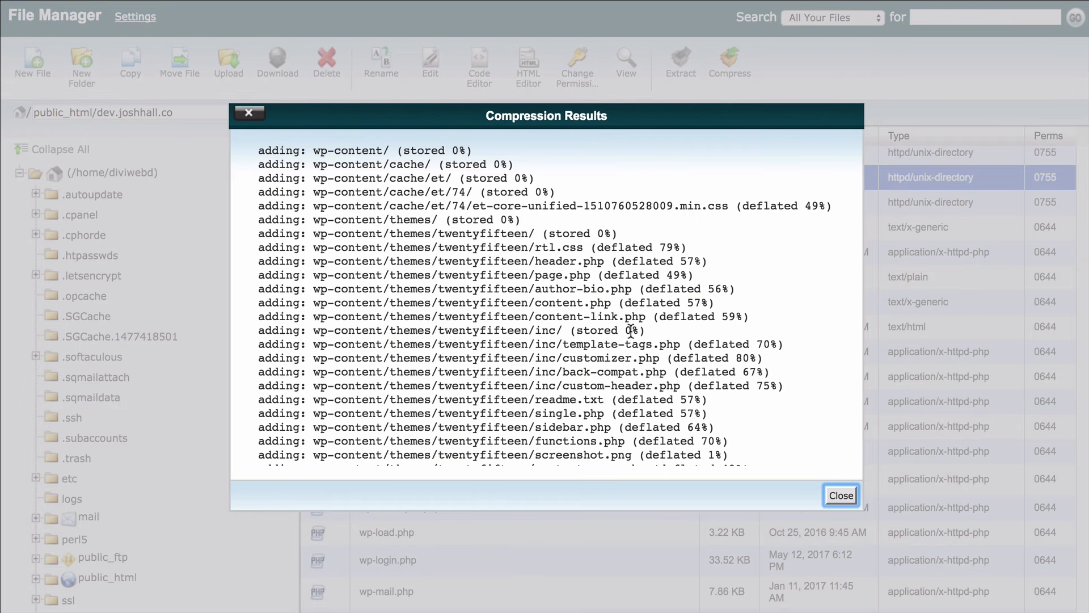
click(840, 496)
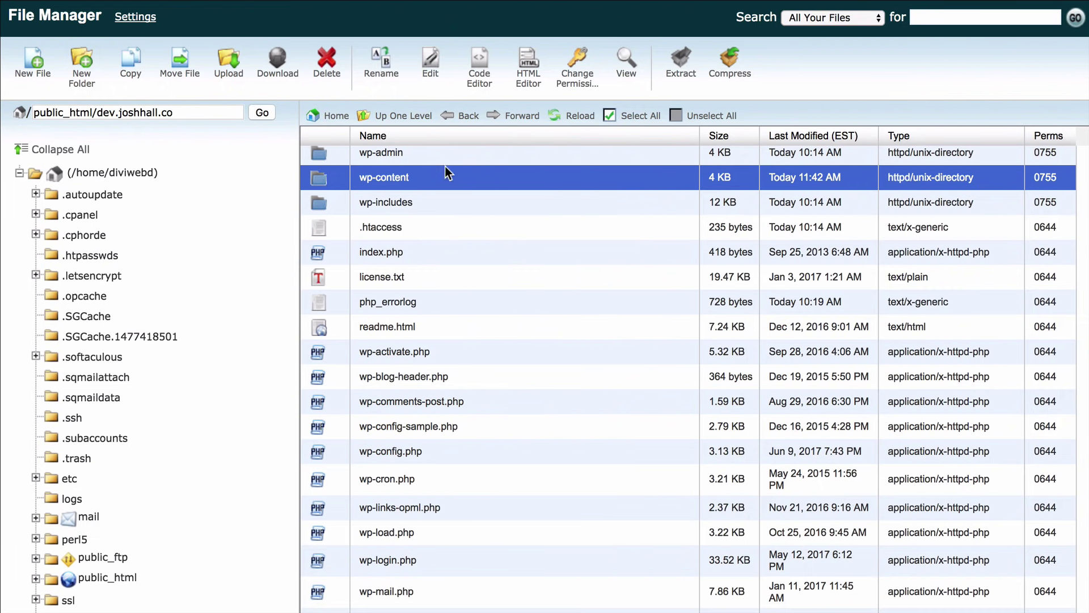
- Refresh the listing by going up to public_html and reopening dev.joshhall.co, and download wp-content.zip
click(400, 116)
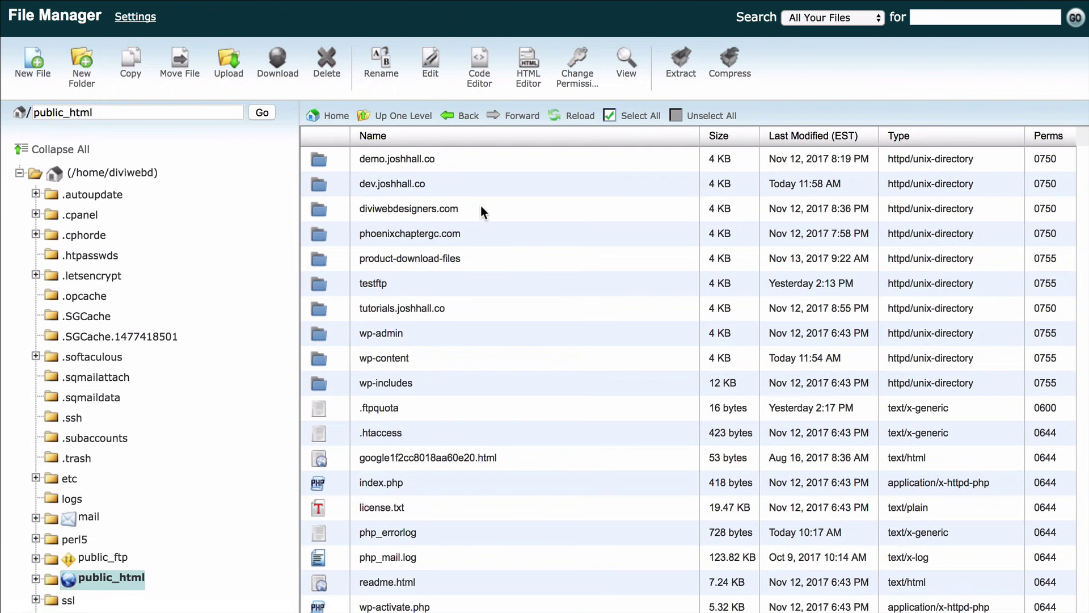
double_click(486, 186)
scroll(573, 203, down, 3)
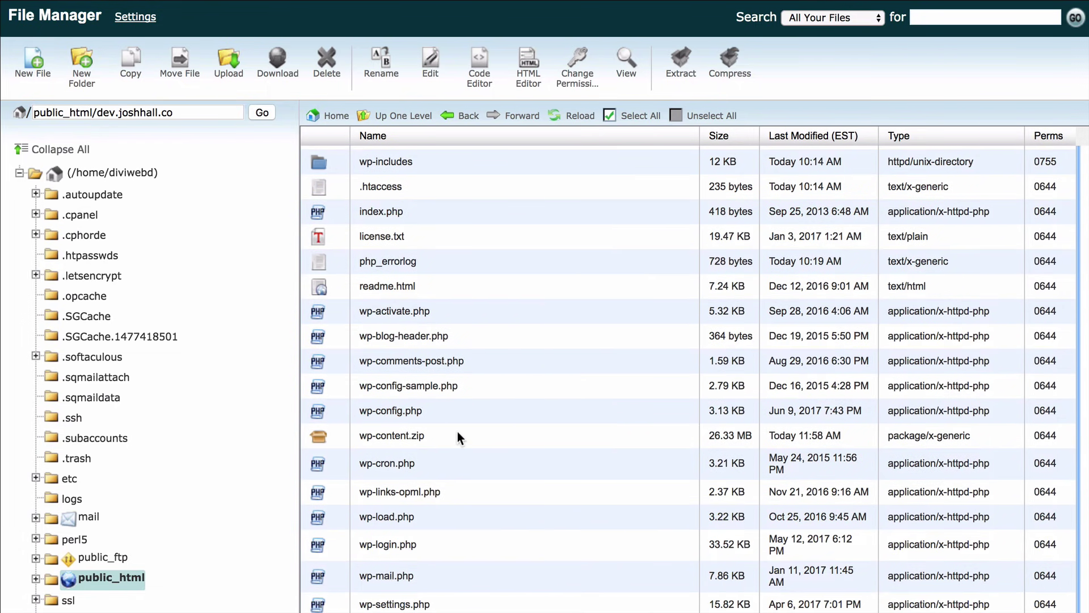
click(457, 432)
right_click(485, 432)
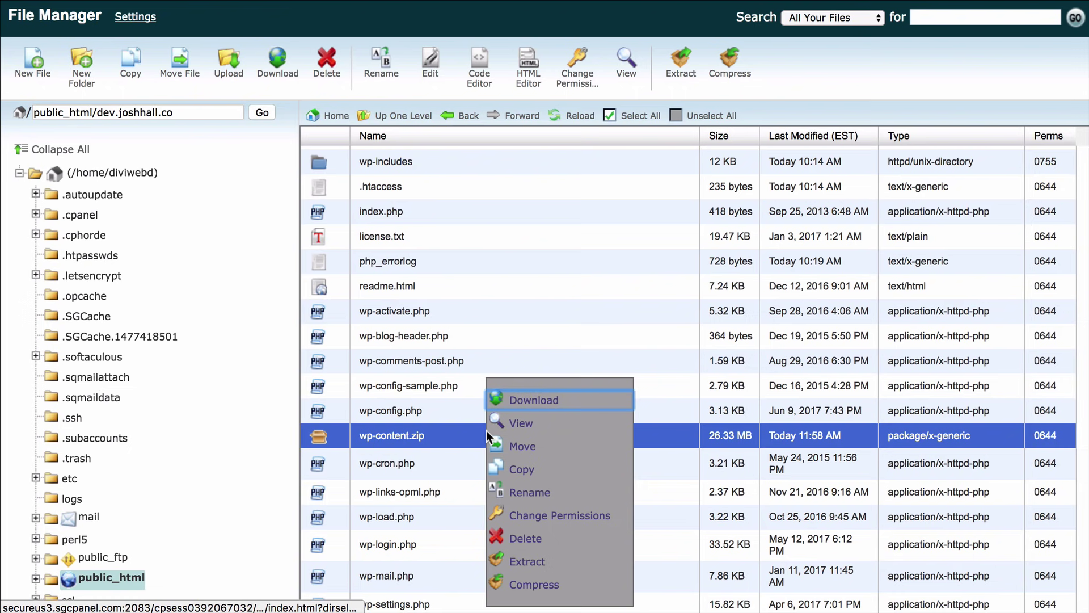
click(533, 401)
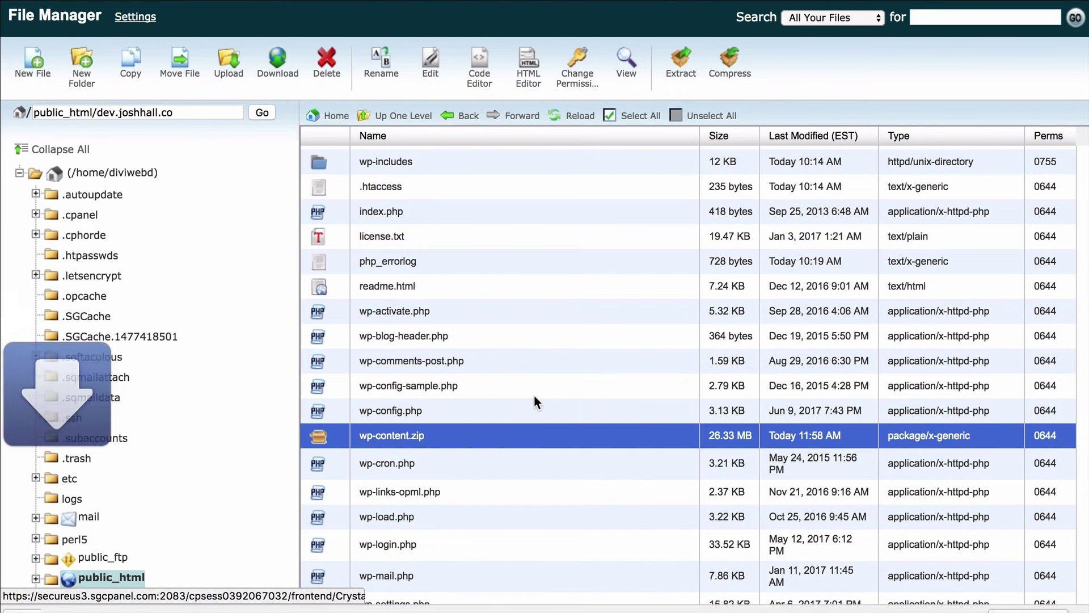
- Download the wp-config.php file from the dev.joshhall.co folder
scroll(561, 321, down, 3)
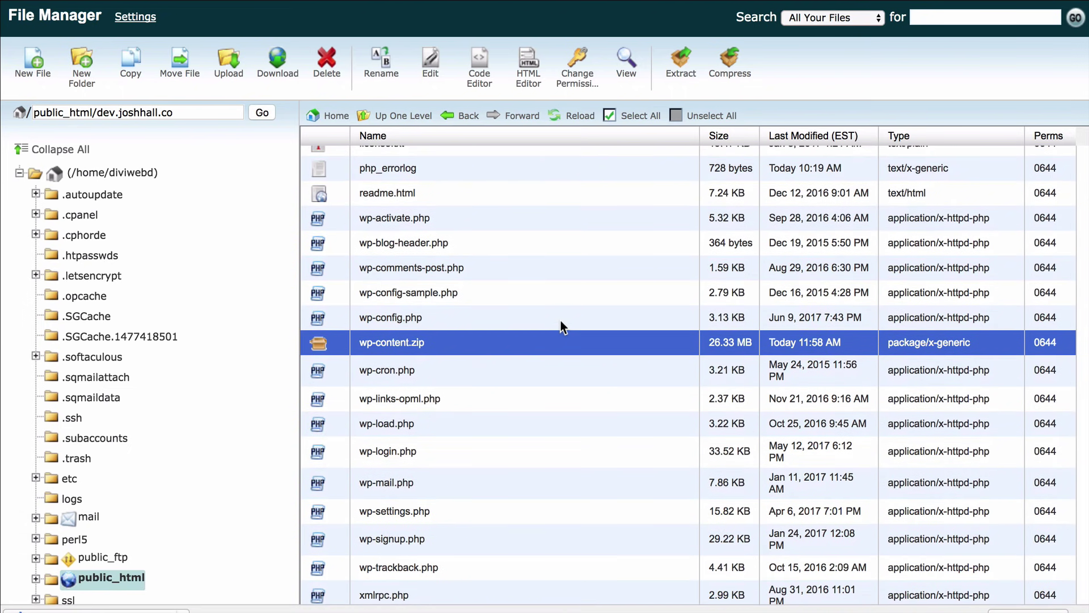
click(476, 317)
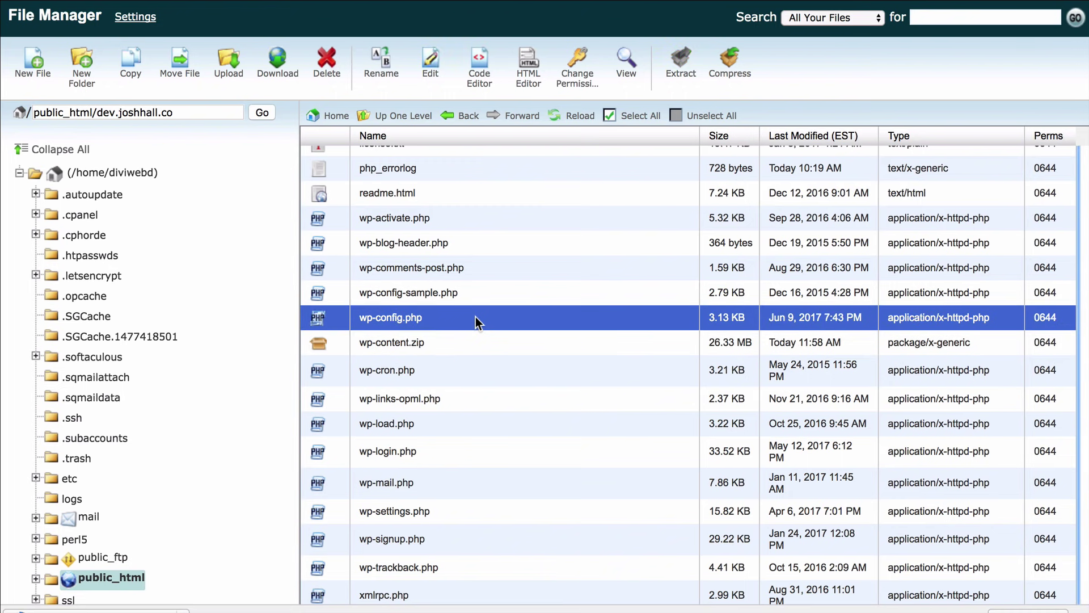
right_click(475, 316)
click(498, 342)
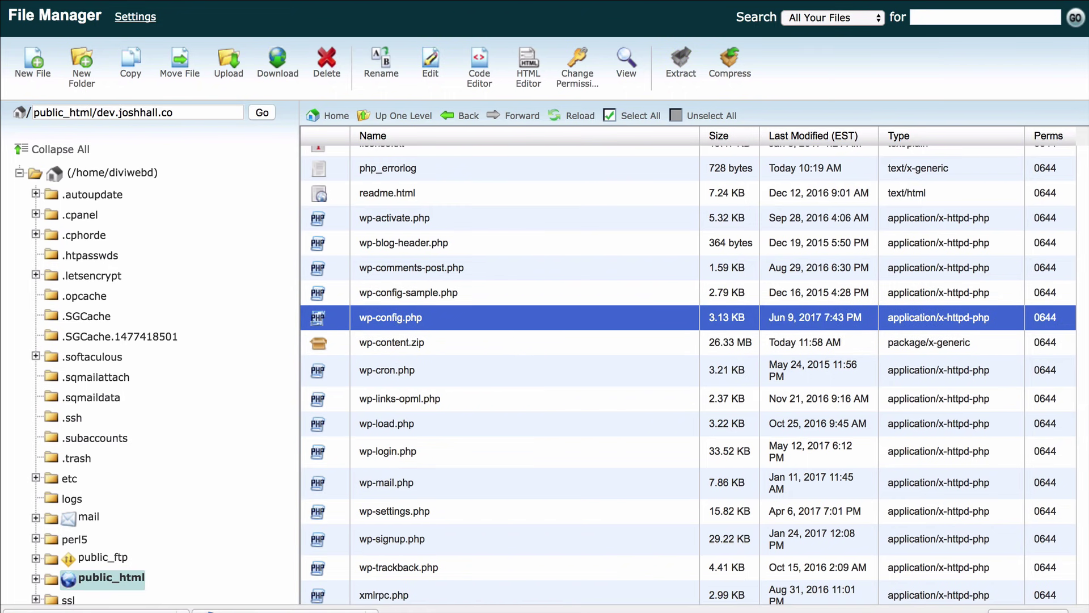
scroll(754, 353, up, 2)
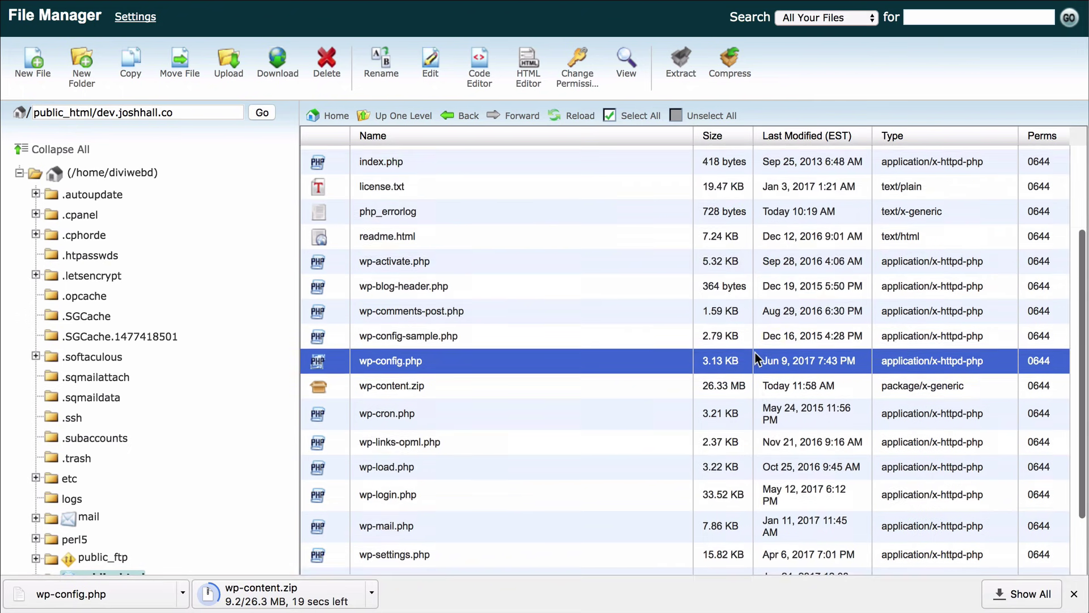
scroll(755, 352, up, 3)
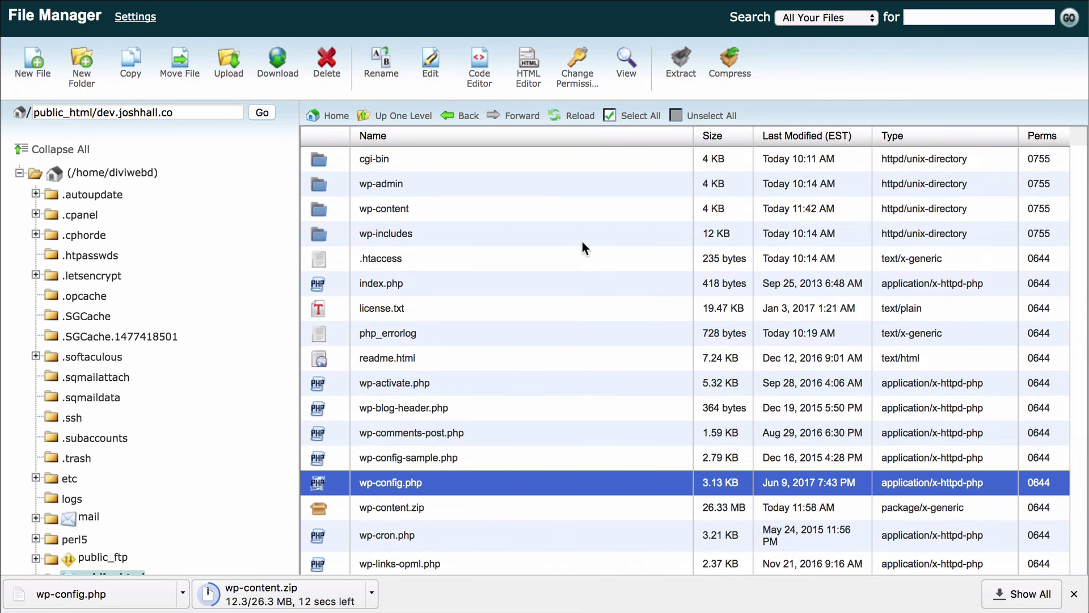
- Close the File Manager and the finished downloads bar, and open phpMyAdmin from the cPanel home page
scroll(648, 340, down, 2)
scroll(658, 281, up, 2)
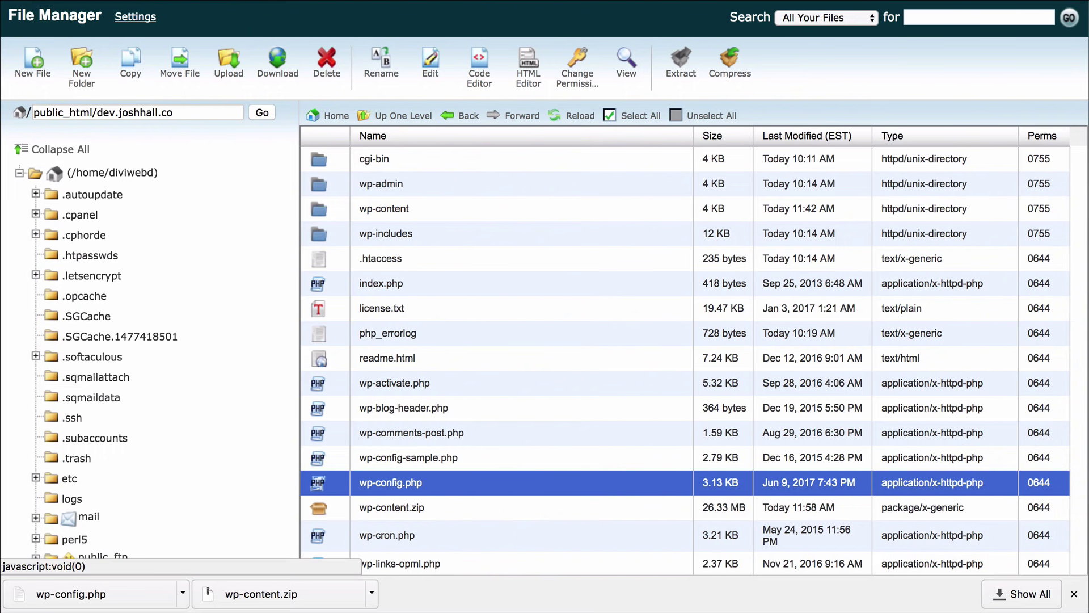
key(ctrl+w)
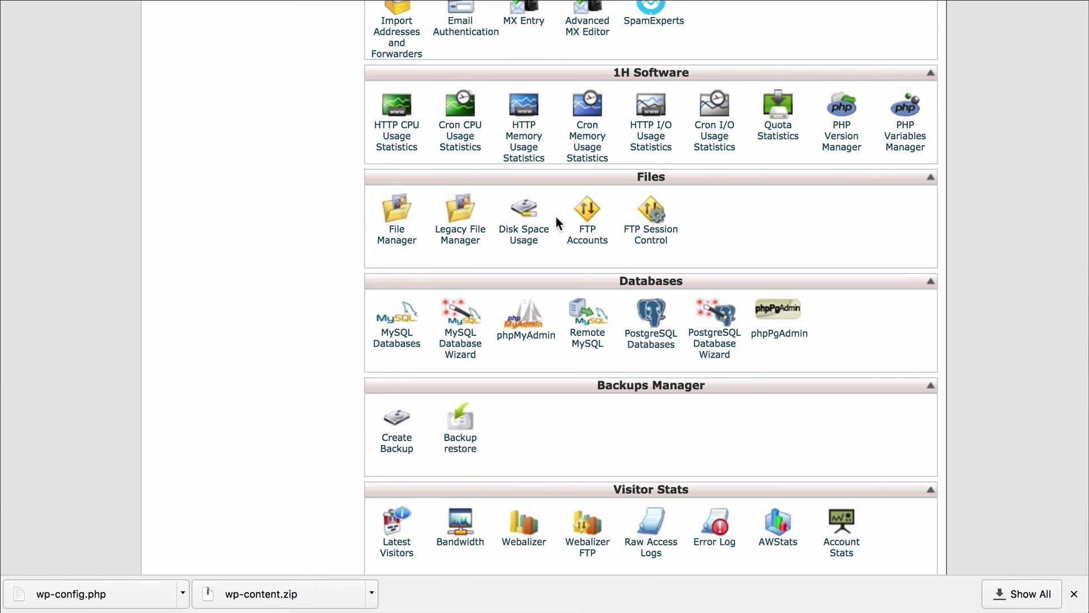
click(1074, 593)
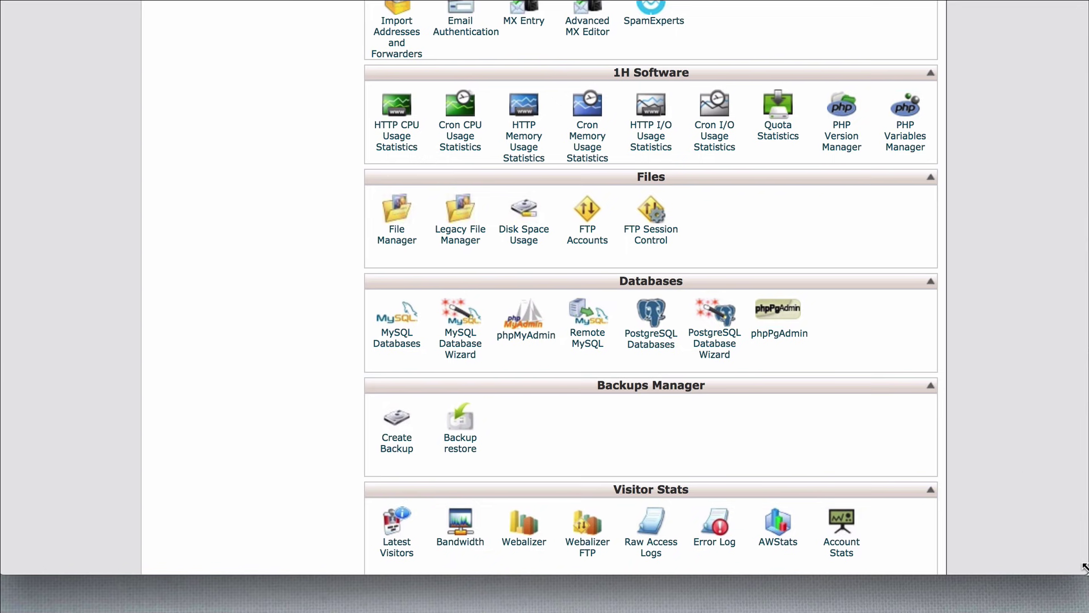
drag(1085, 573, 1087, 612)
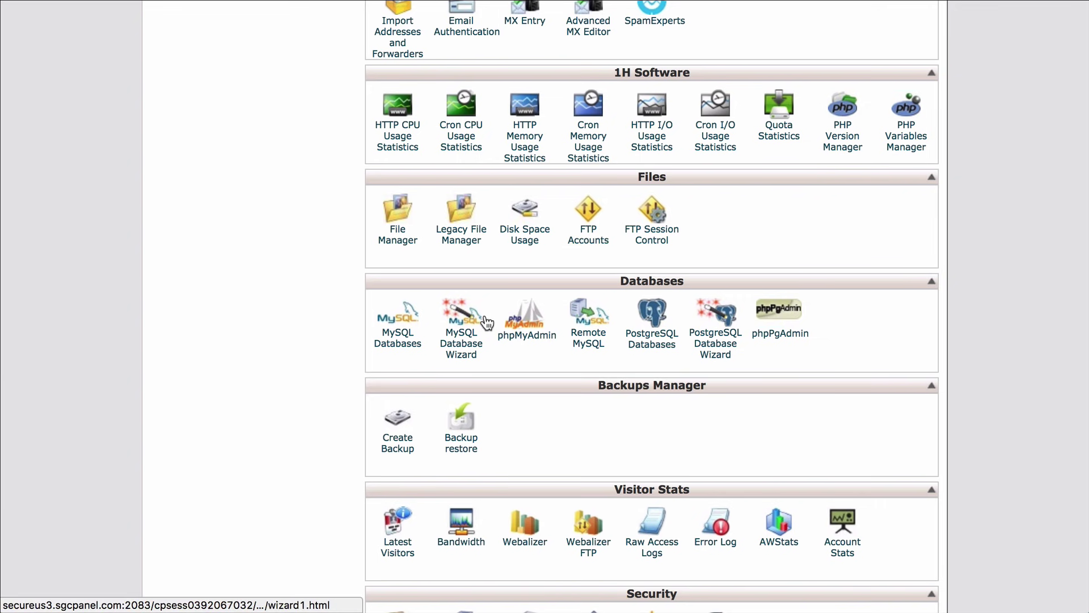
click(529, 319)
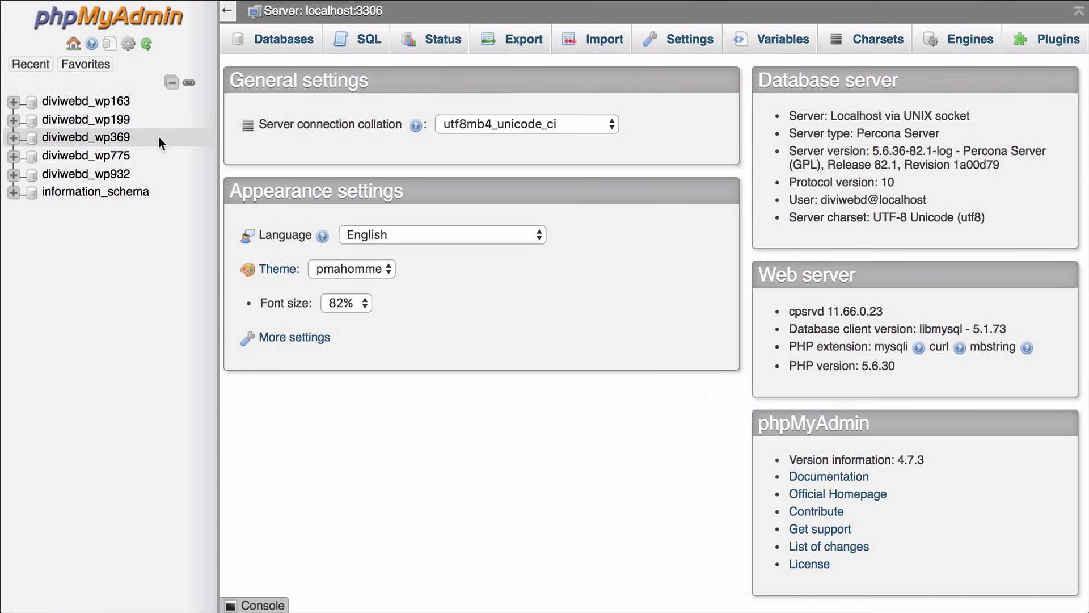
- Open the diviwebd_wp369 database and check the site URL in its wp7o_options table
click(58, 146)
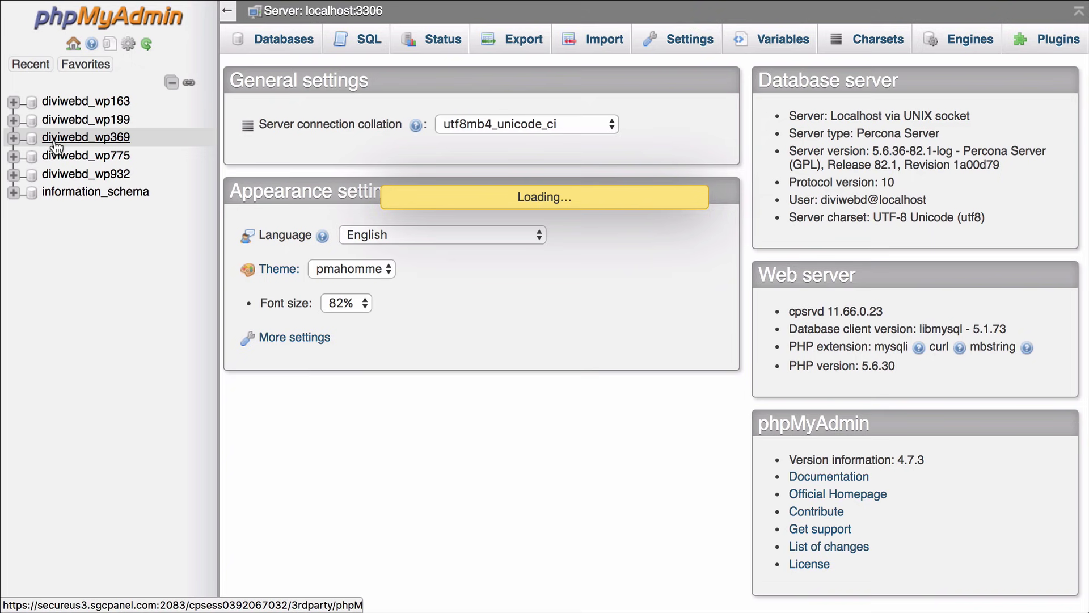
scroll(422, 236, down, 2)
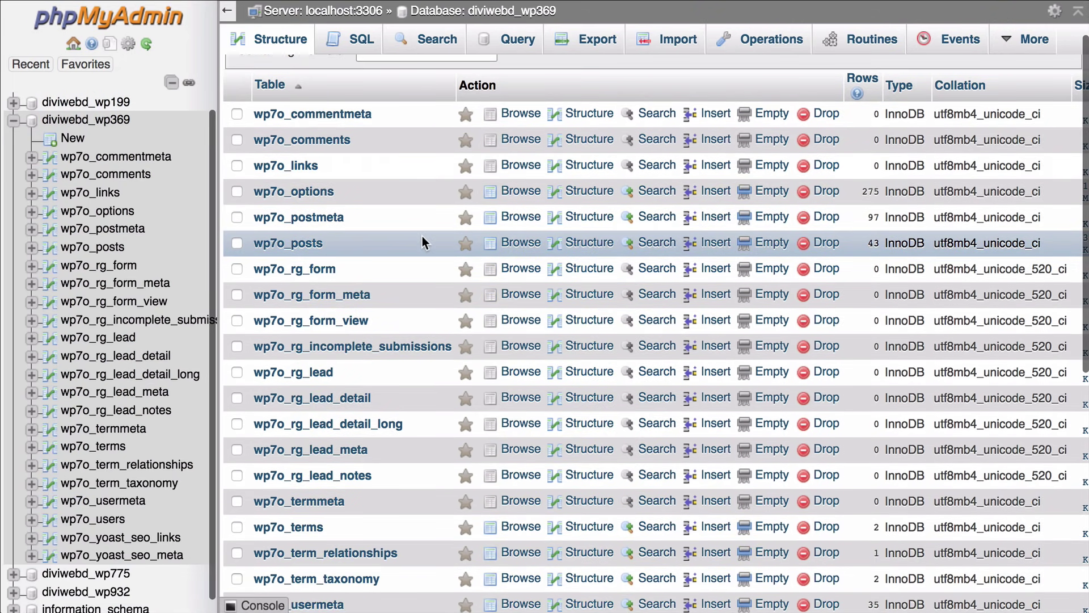
scroll(325, 247, down, 1)
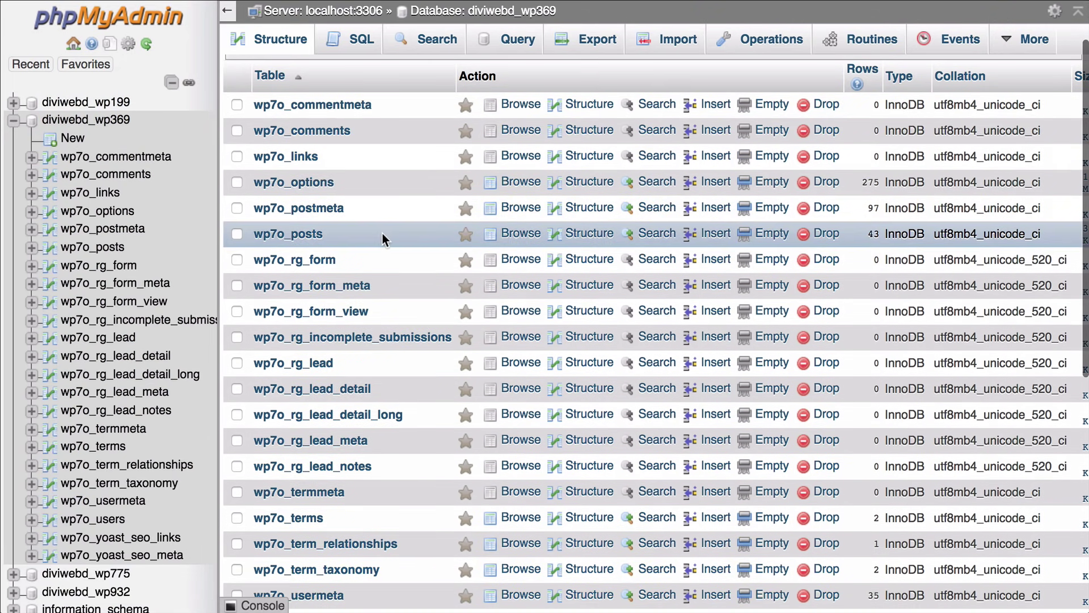
scroll(379, 250, down, 1)
scroll(377, 264, up, 3)
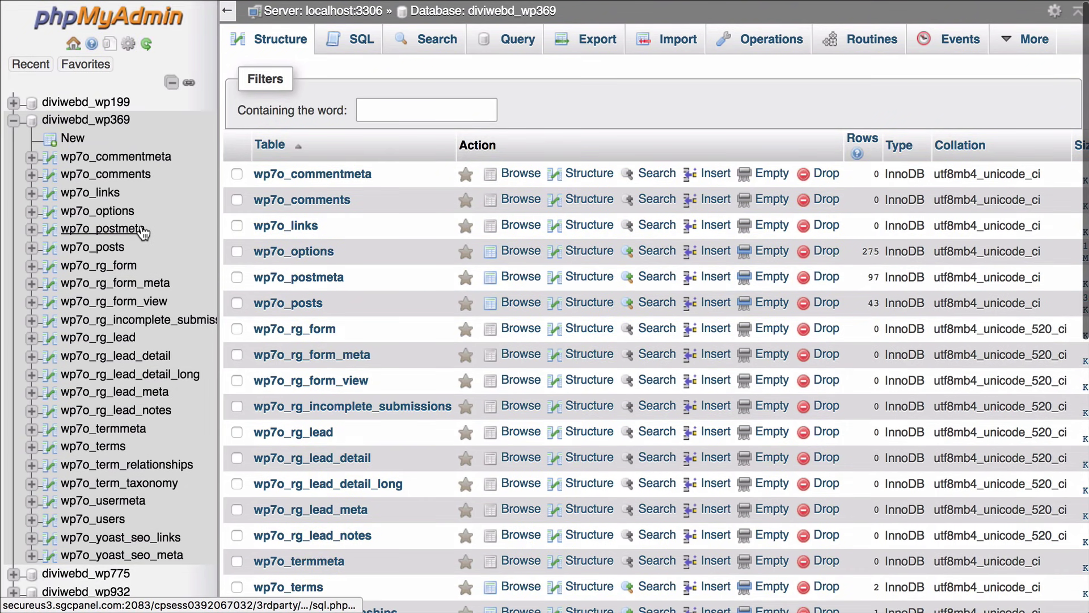
click(102, 211)
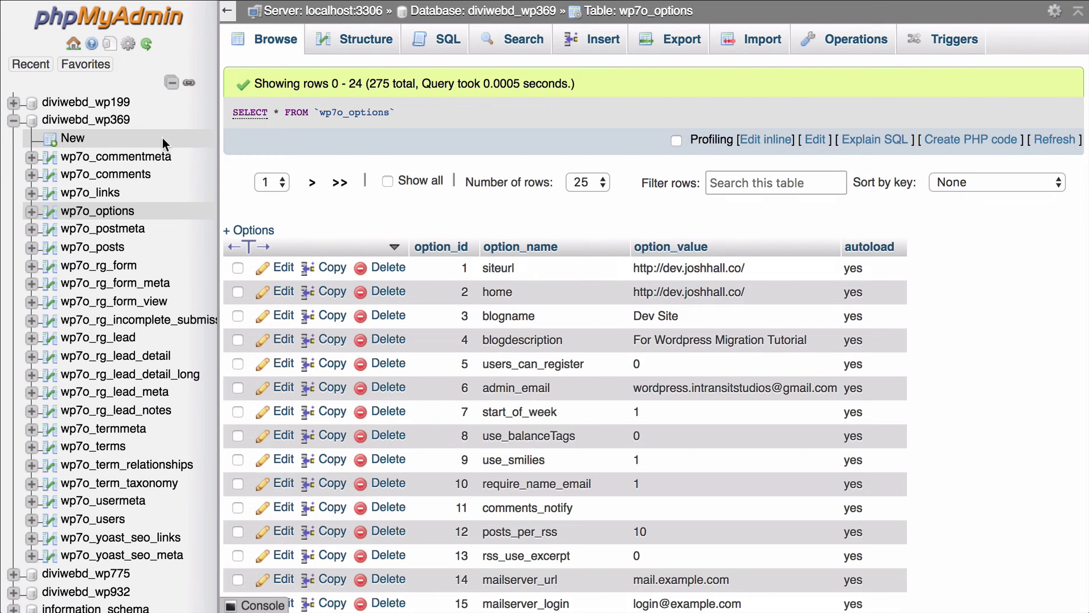
- Export all tables of the diviwebd_wp369 database using the Quick method in SQL format
click(88, 122)
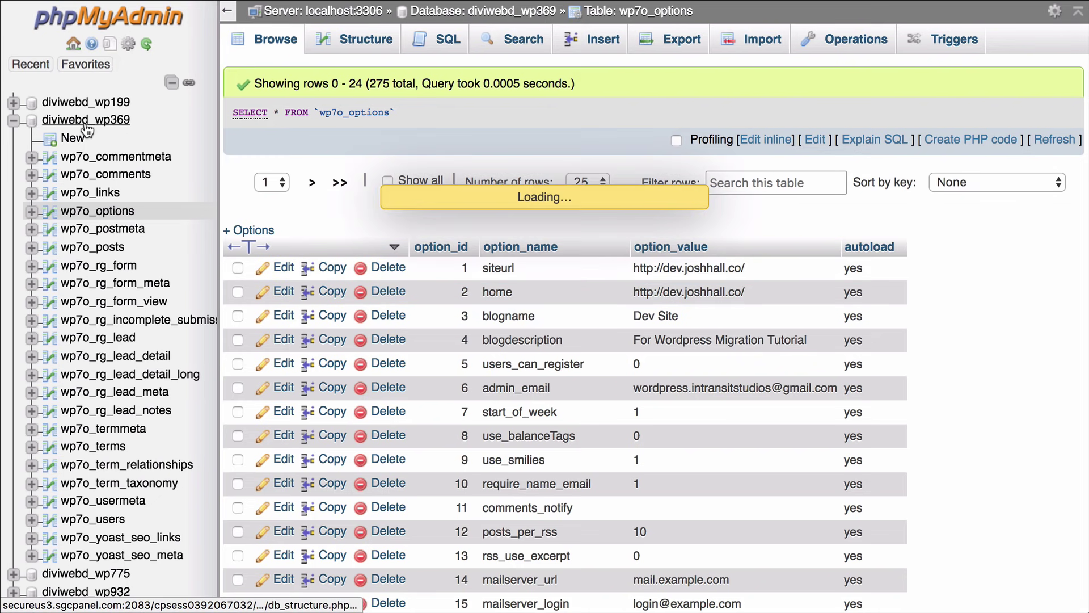
scroll(496, 280, down, 5)
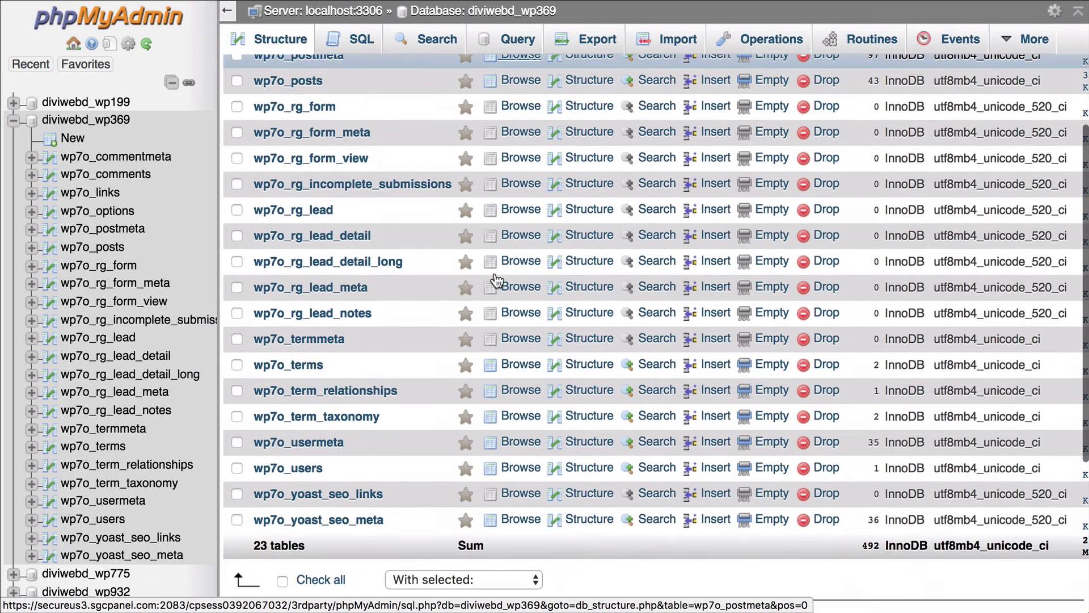
scroll(496, 280, down, 3)
click(284, 432)
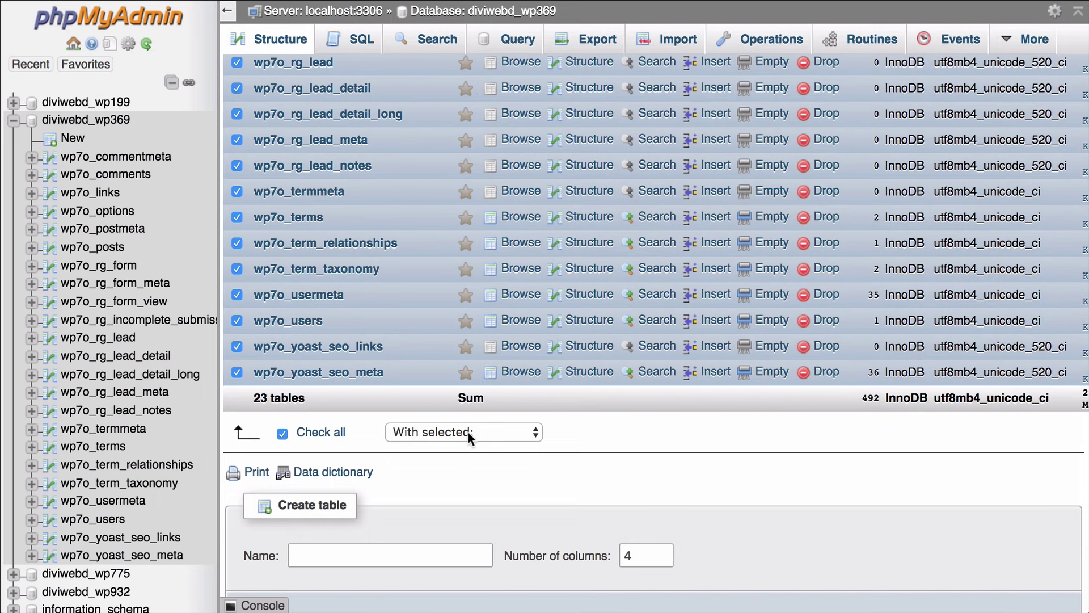
click(503, 431)
click(612, 456)
click(586, 41)
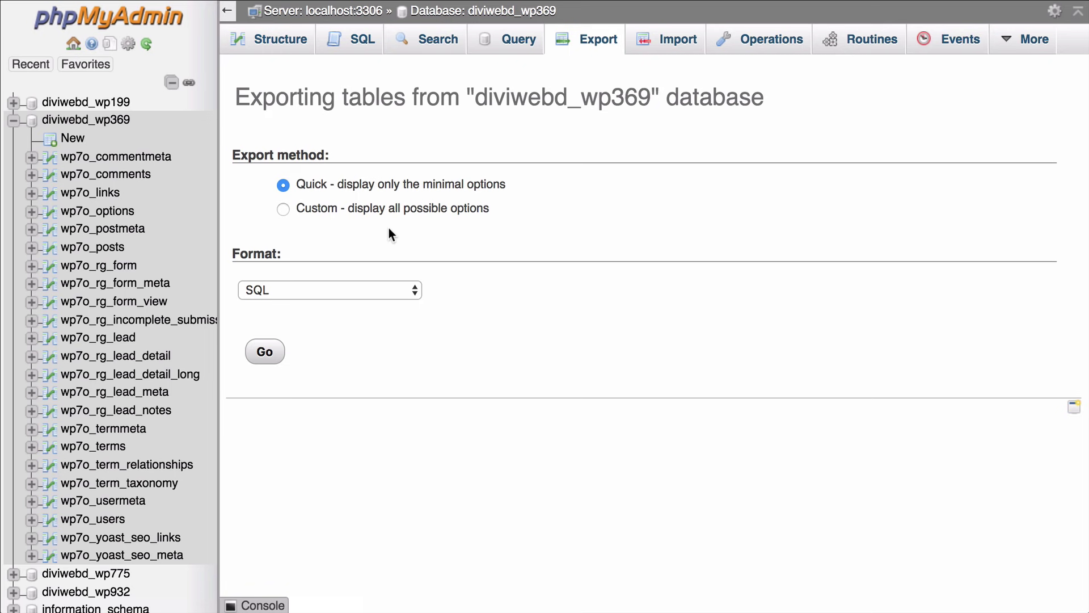
click(264, 353)
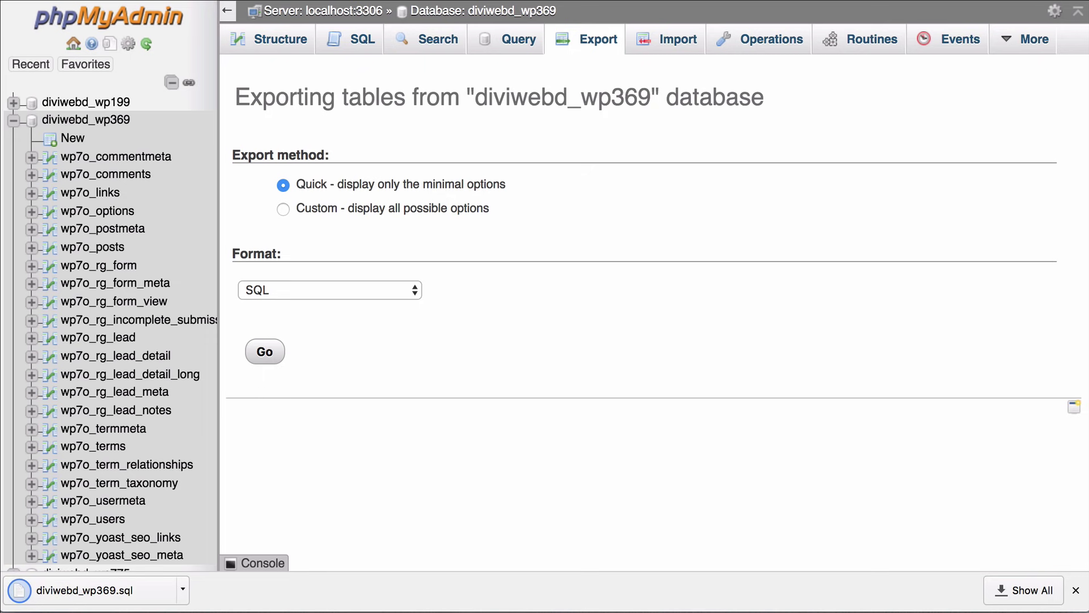
- Open the Downloads folder in Finder and check the diviwebd_wp369.sql, wp-config.php and wp-content.zip files
mouse_move(972, 601)
click(1058, 599)
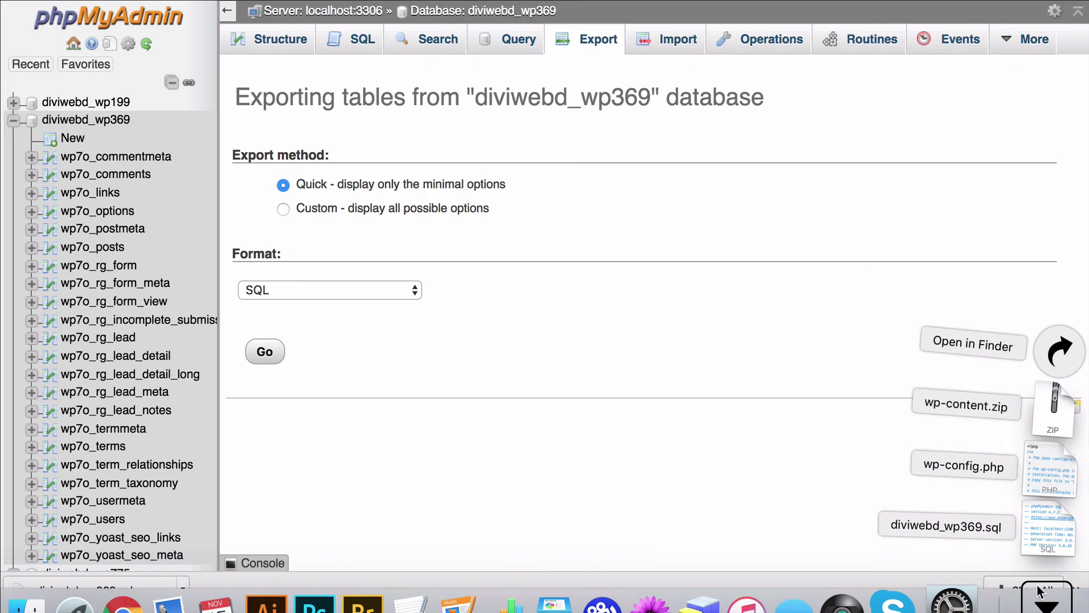
click(1072, 353)
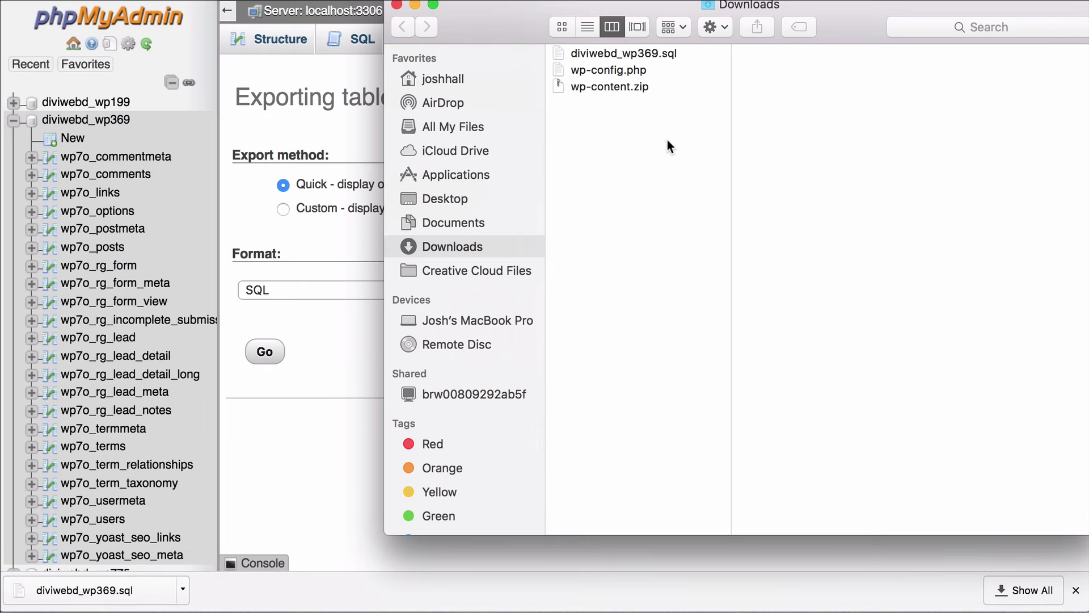
click(622, 53)
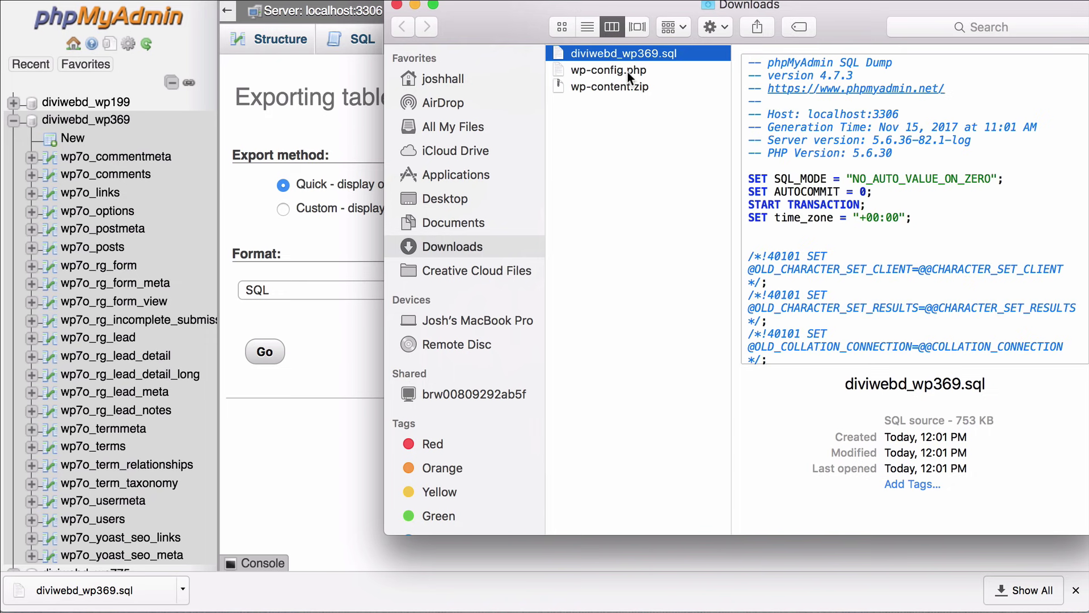
click(627, 71)
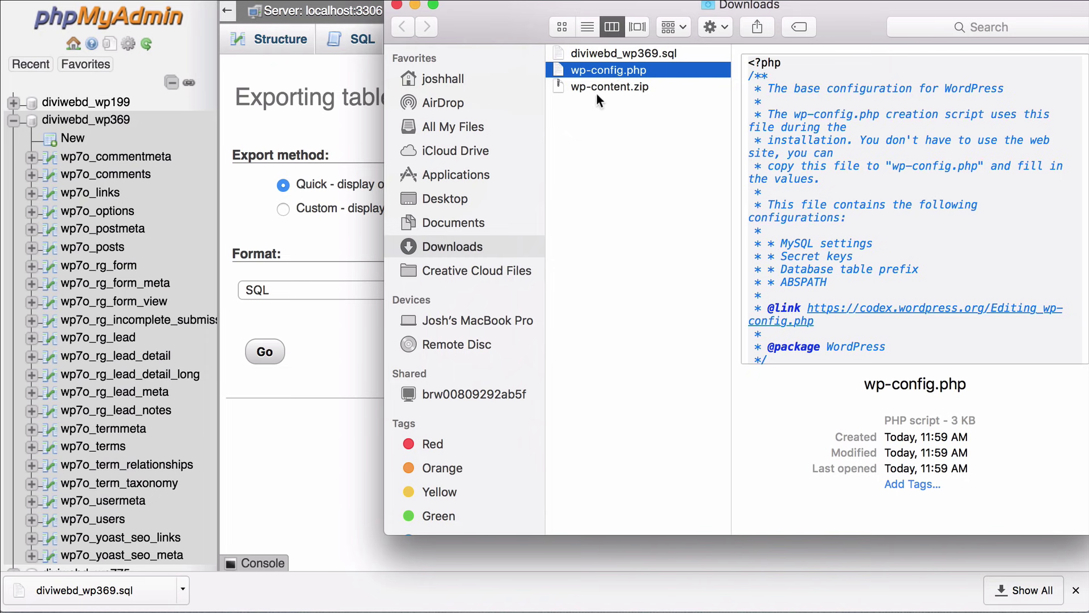
click(614, 87)
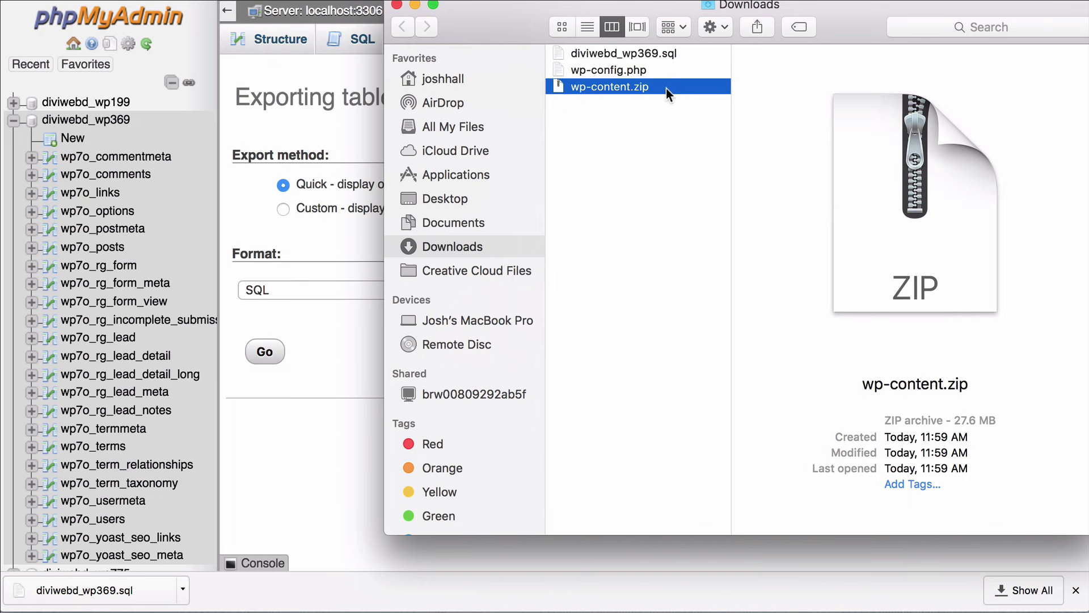
- Unzip wp-content.zip, inspect its plugins, themes, upgrade and uploads folders, and close the Finder window
double_click(666, 88)
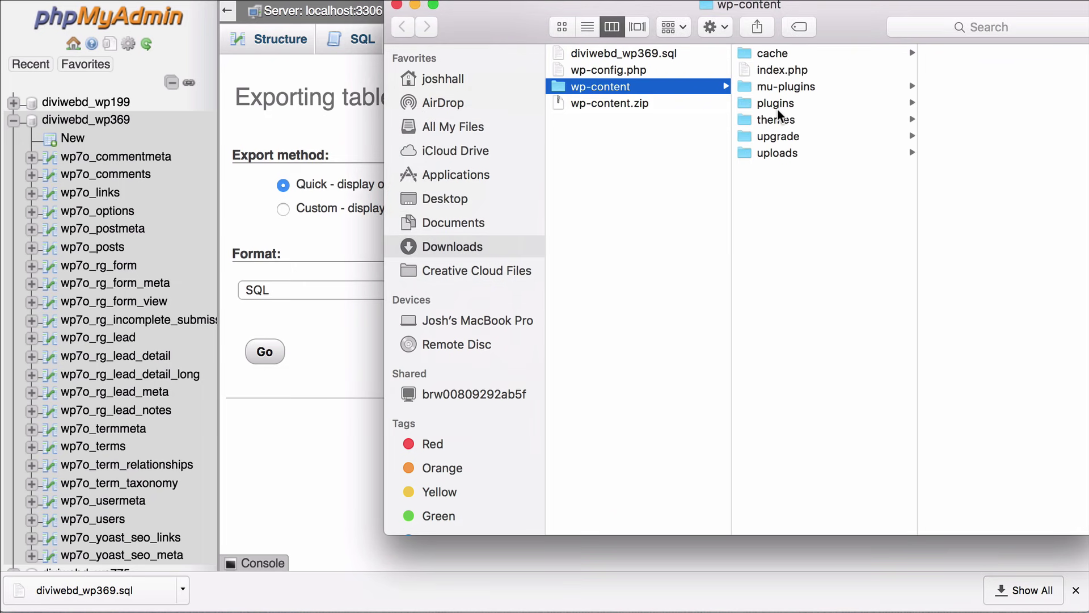
click(804, 100)
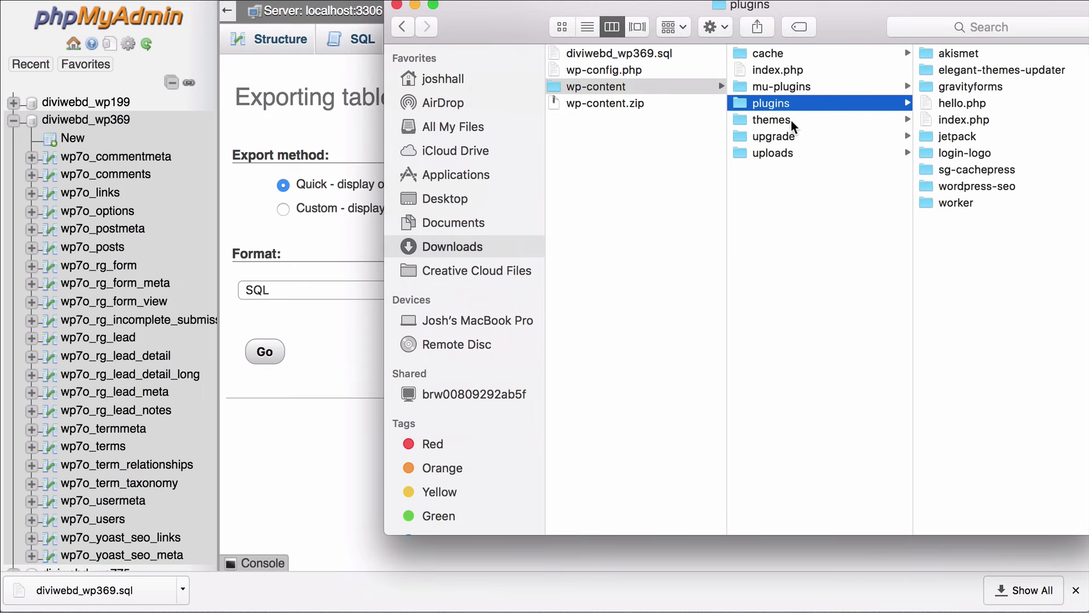
click(791, 120)
click(808, 138)
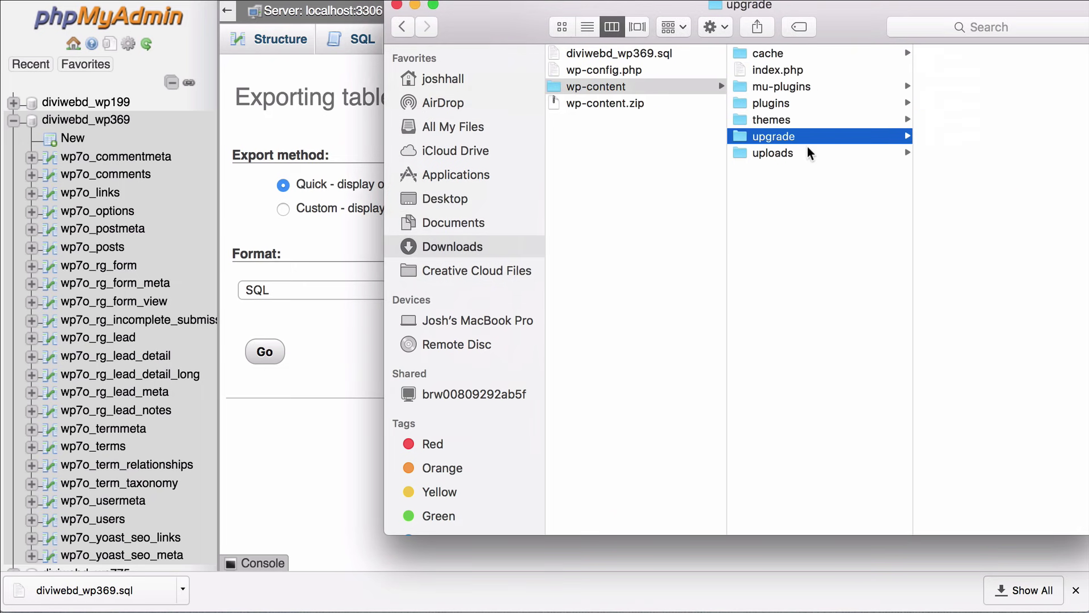
click(812, 154)
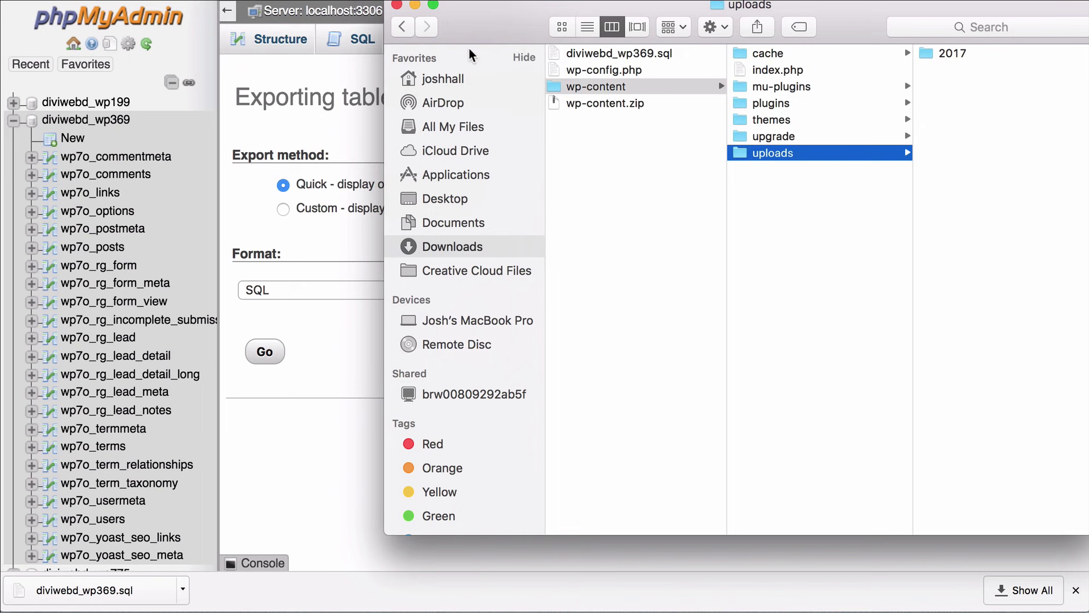
click(396, 5)
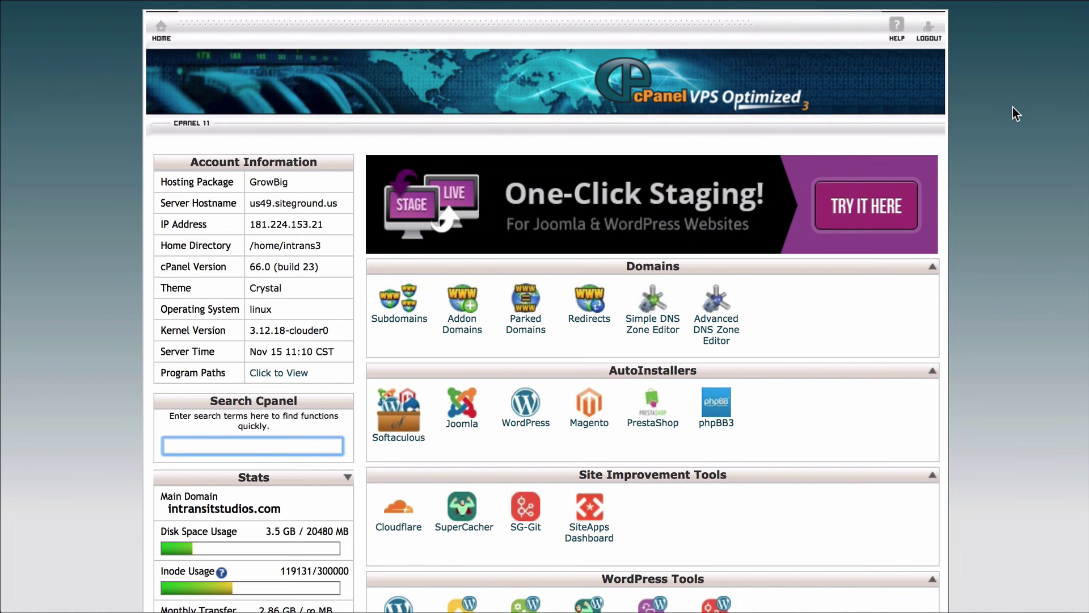
- In the intransitstudios.com cPanel, open the WordPress Installer and go to its installation form
scroll(1005, 120, down, 3)
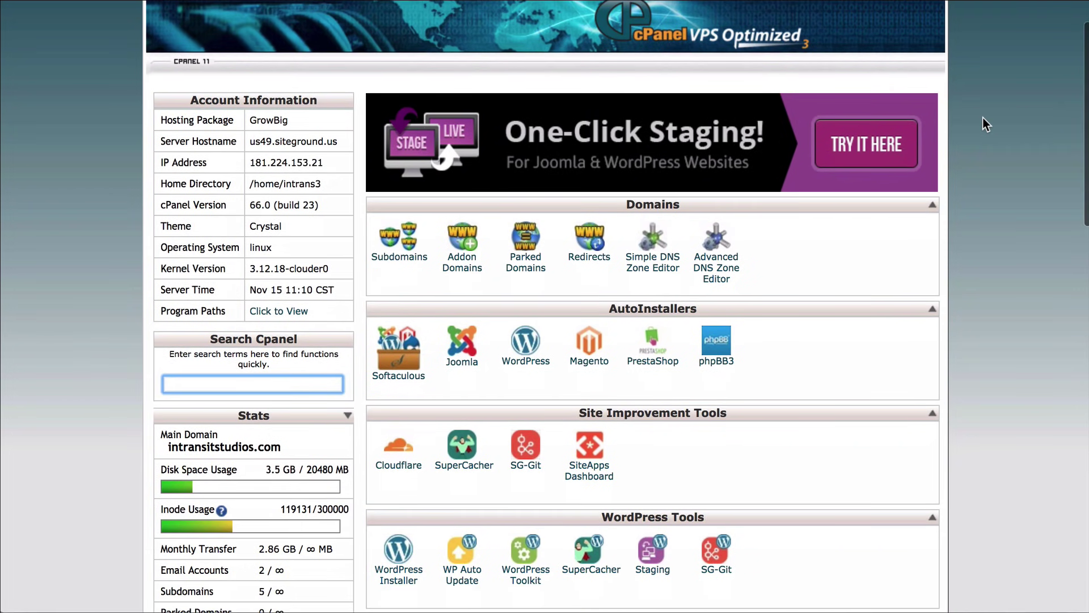
scroll(982, 117, down, 5)
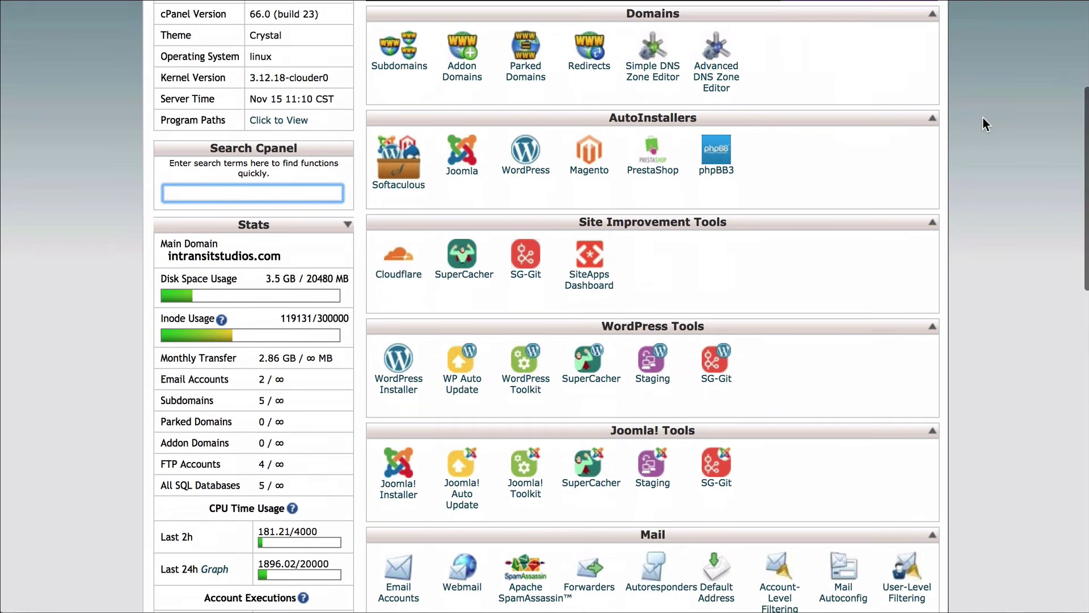
scroll(982, 117, down, 2)
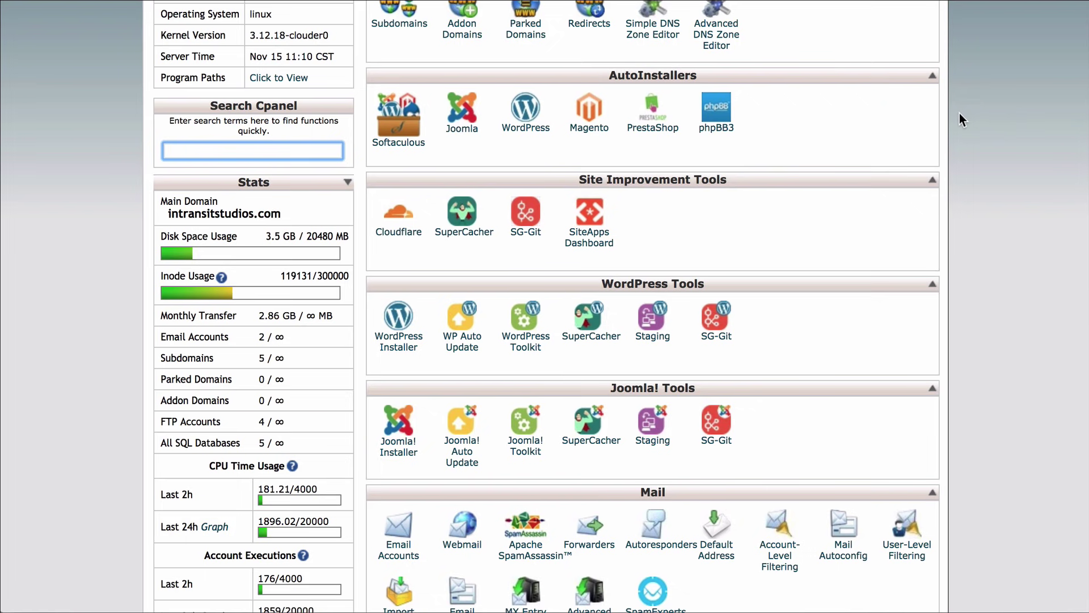
scroll(986, 106, down, 13)
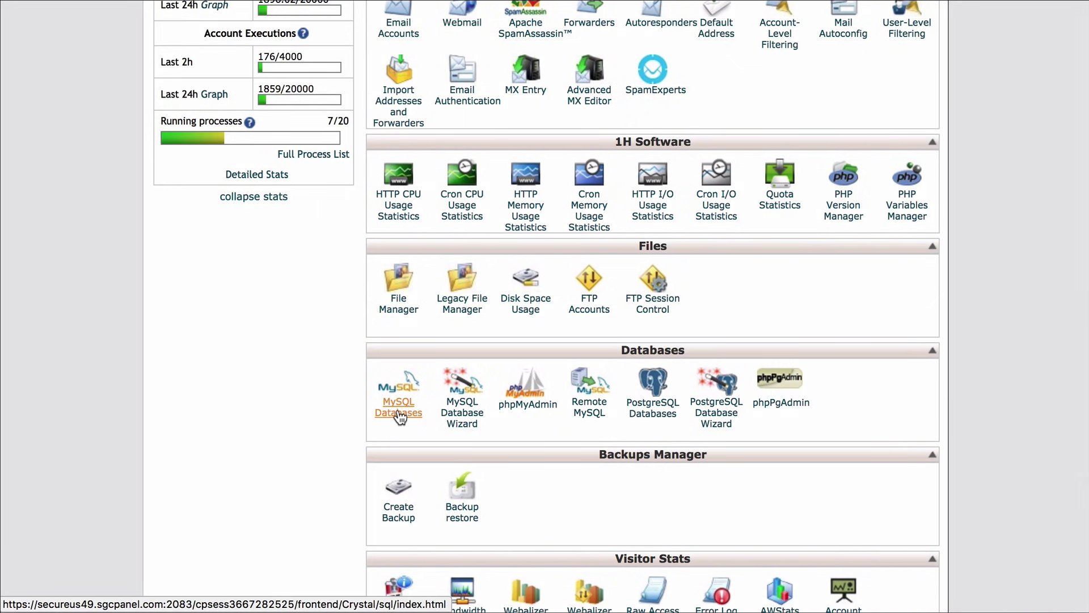
scroll(619, 281, up, 9)
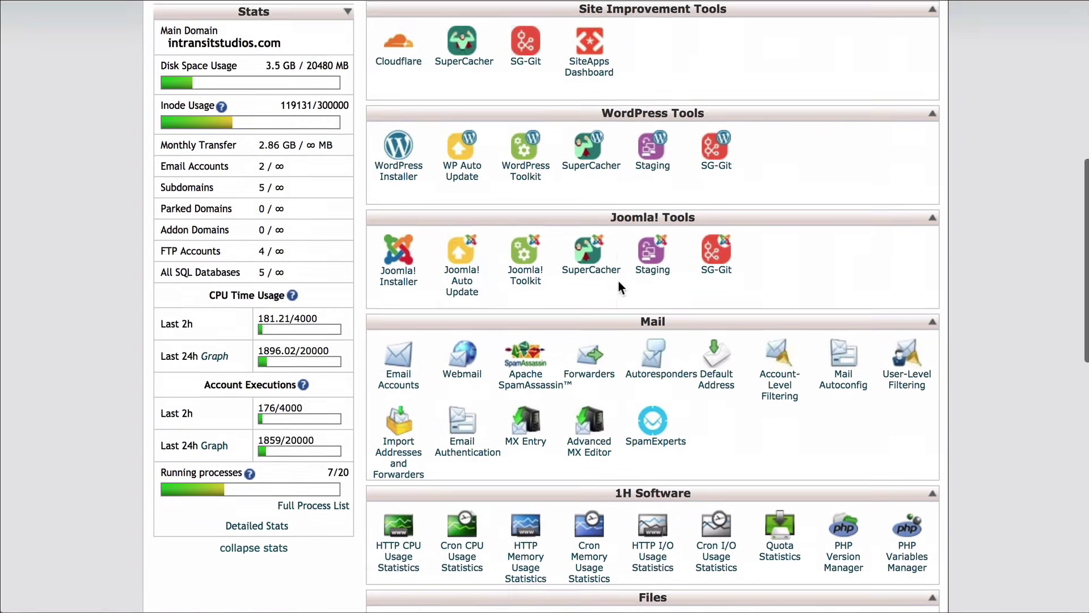
scroll(618, 281, up, 5)
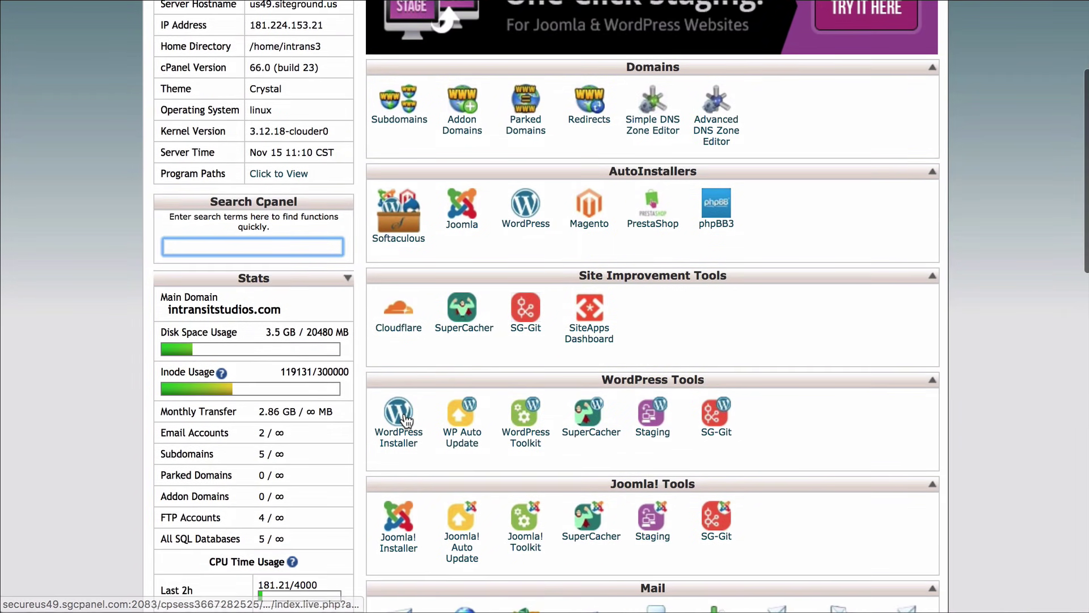
click(396, 422)
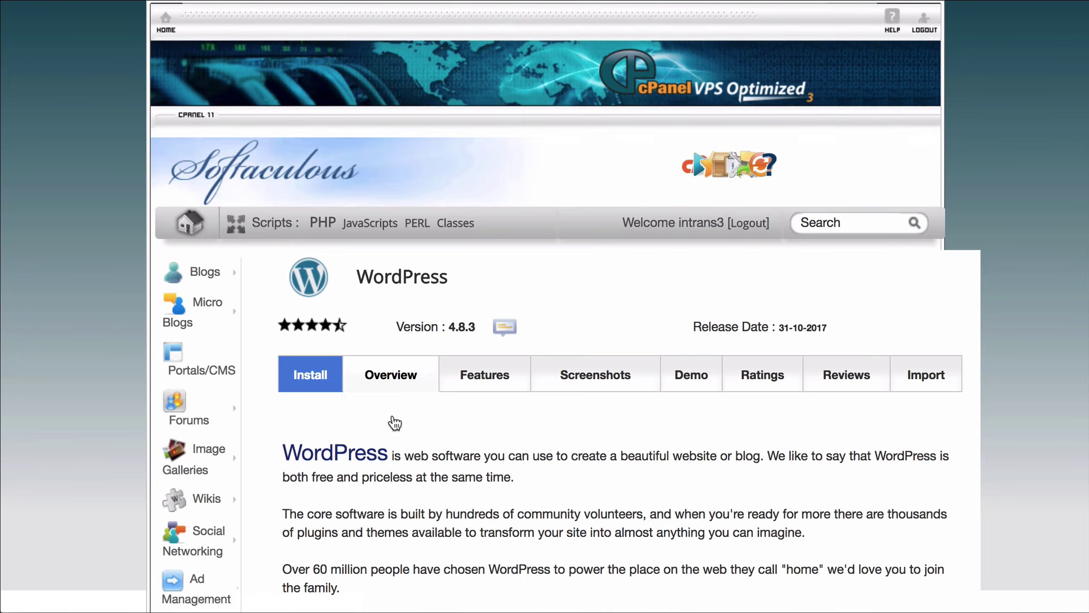
click(291, 377)
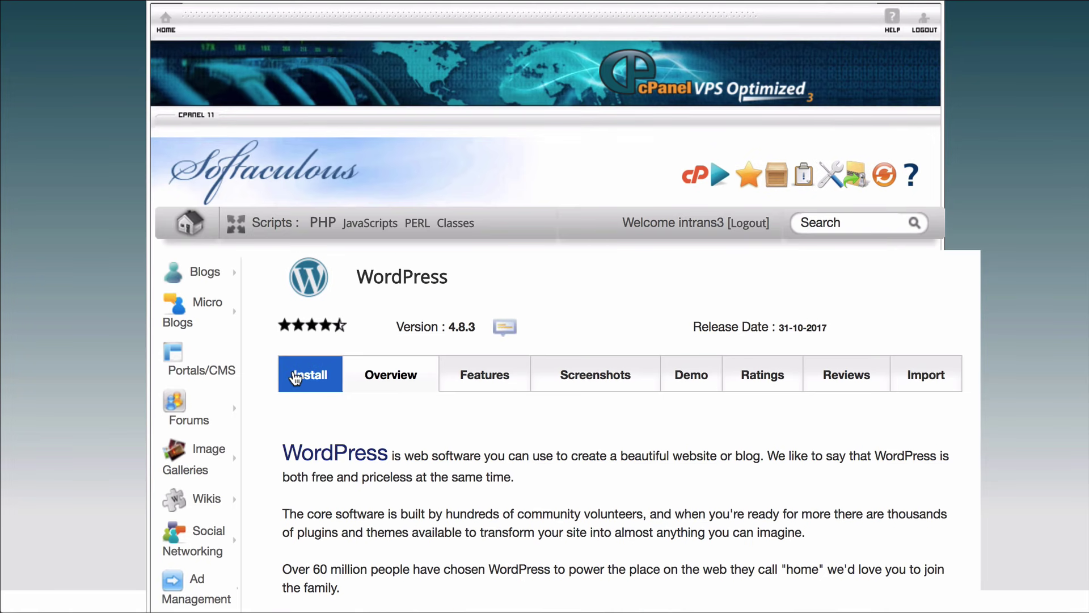
scroll(774, 309, down, 3)
scroll(792, 301, down, 1)
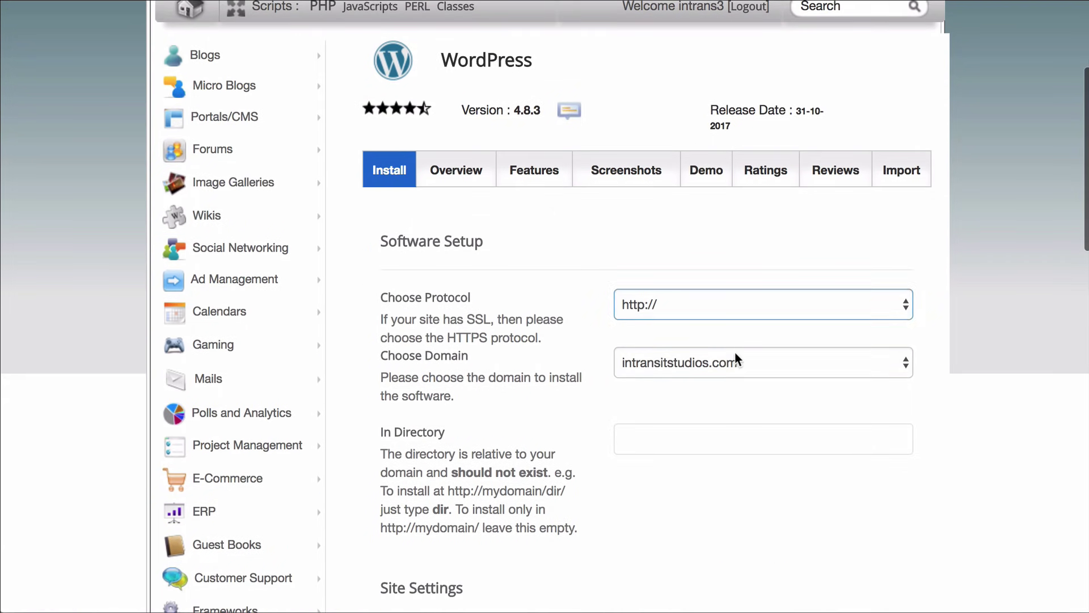
click(734, 357)
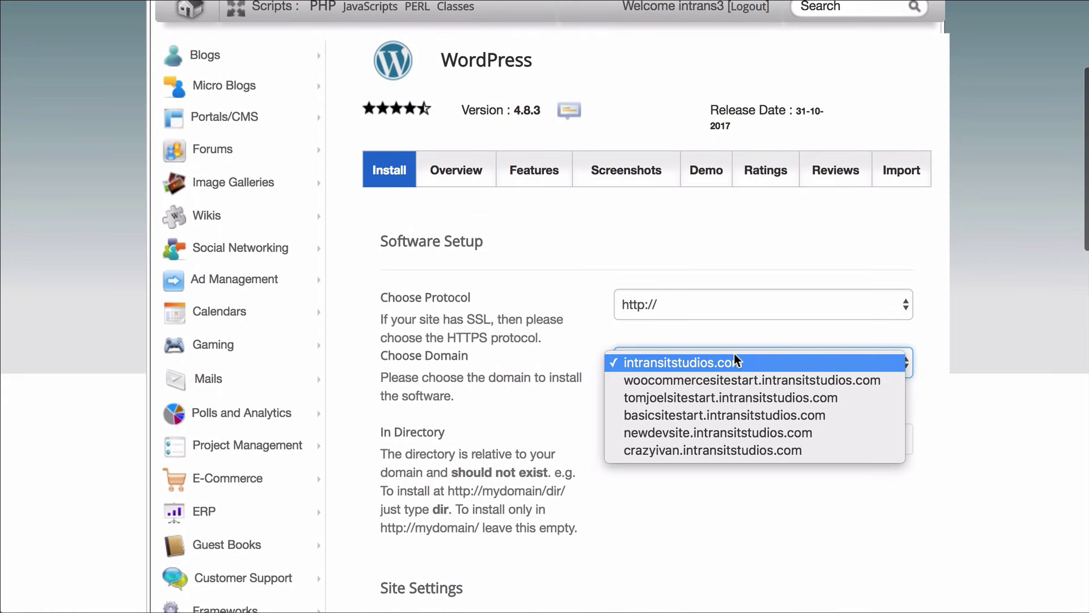
click(683, 432)
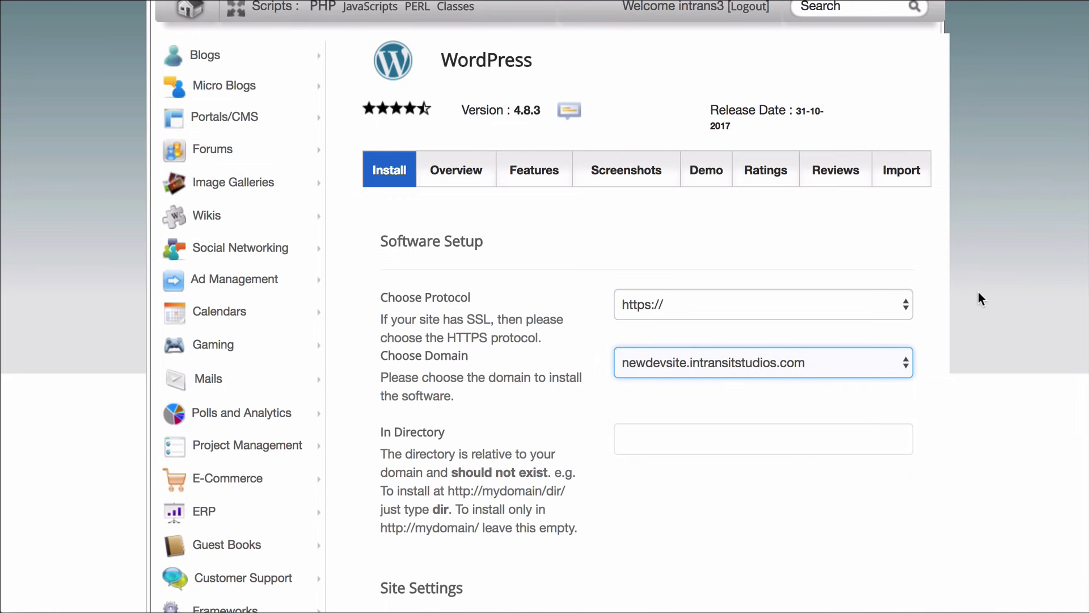
scroll(978, 291, down, 4)
click(677, 424)
triple_click(676, 424)
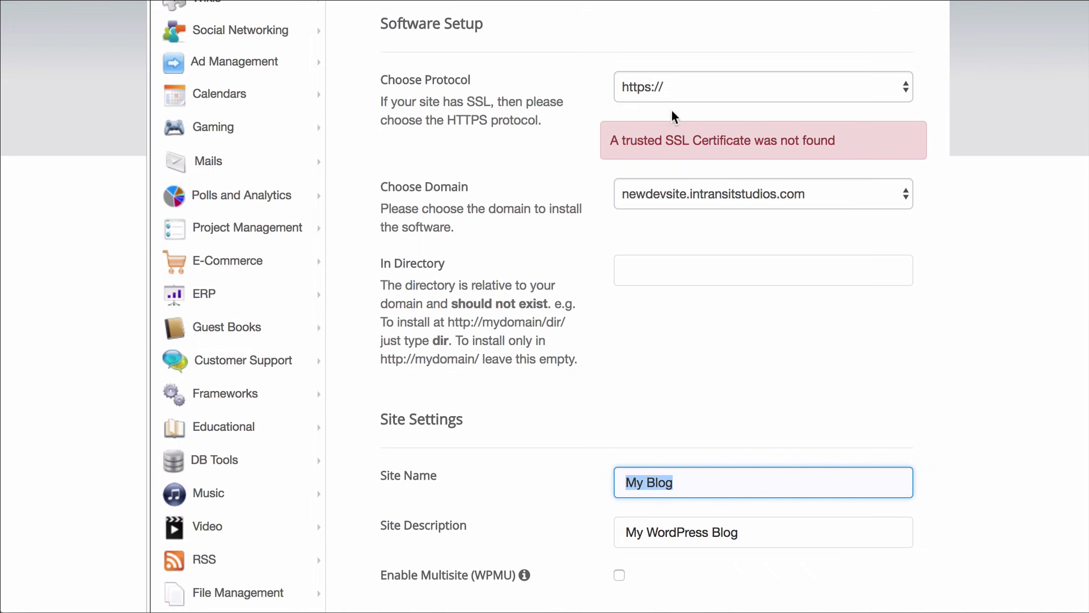
click(686, 86)
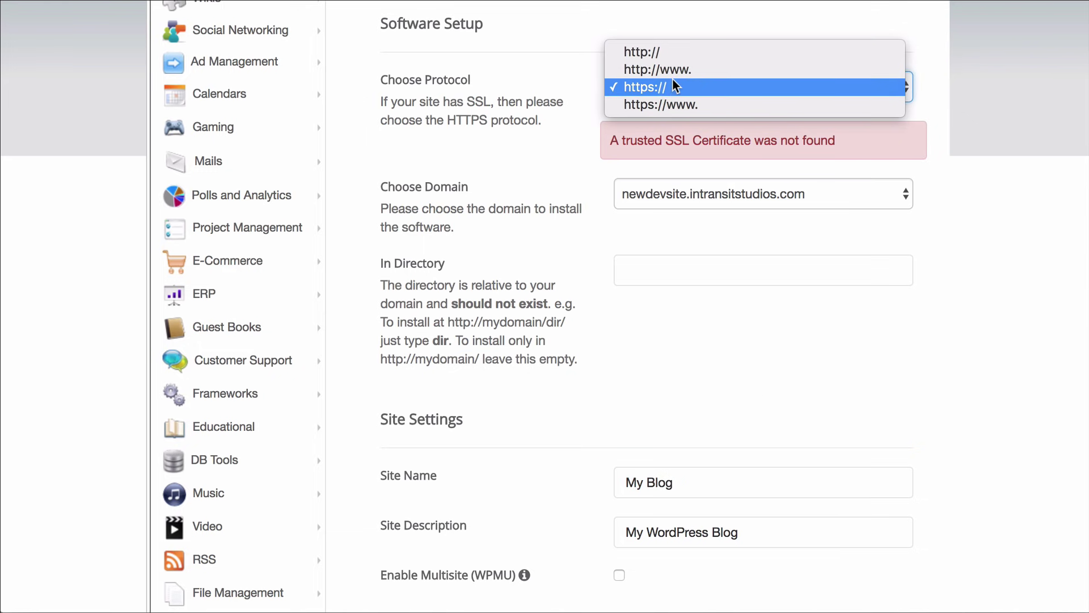
click(662, 53)
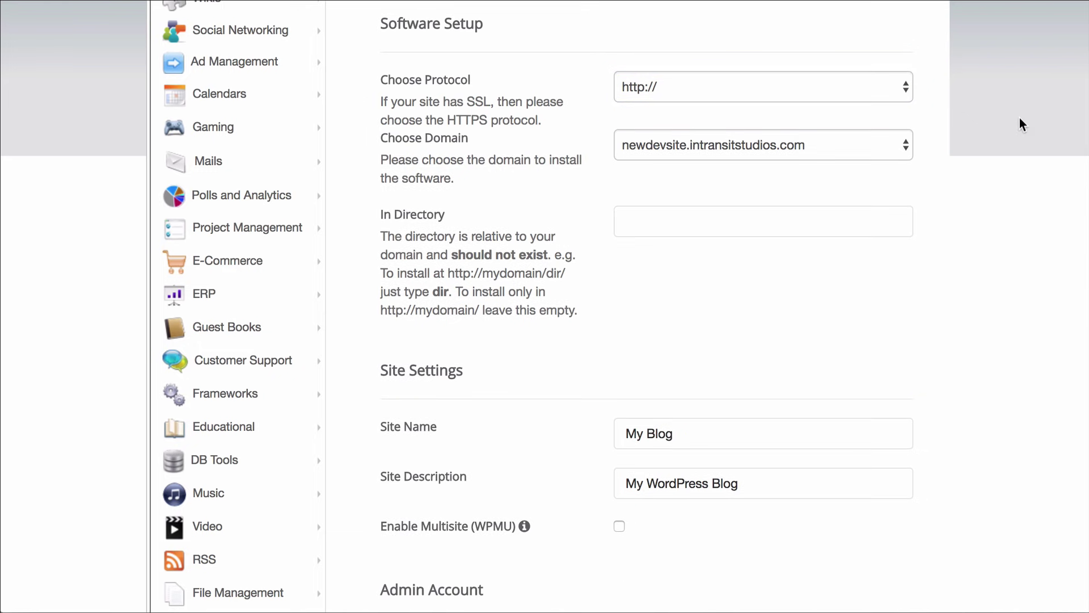
- Set the site name to New Dev Site in the site settings
scroll(978, 233, down, 1)
triple_click(750, 369)
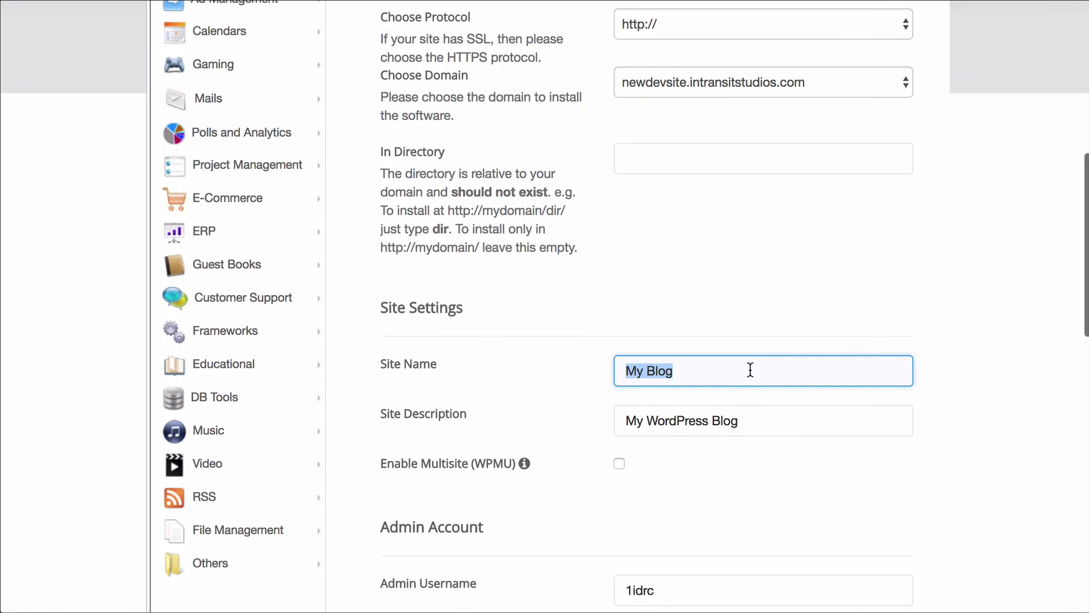
text(New D)
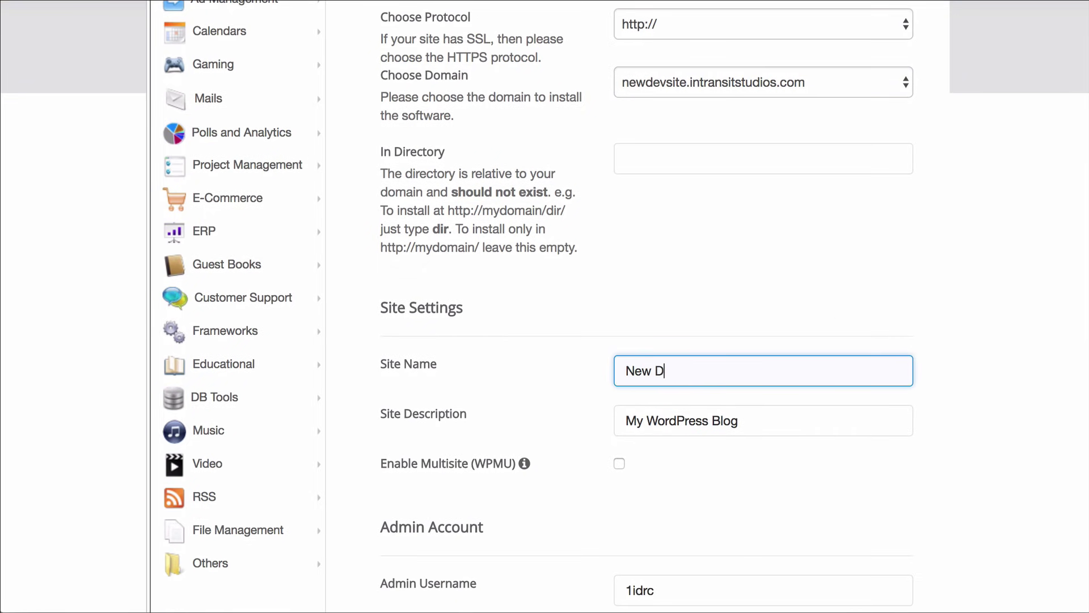
text(ev Site)
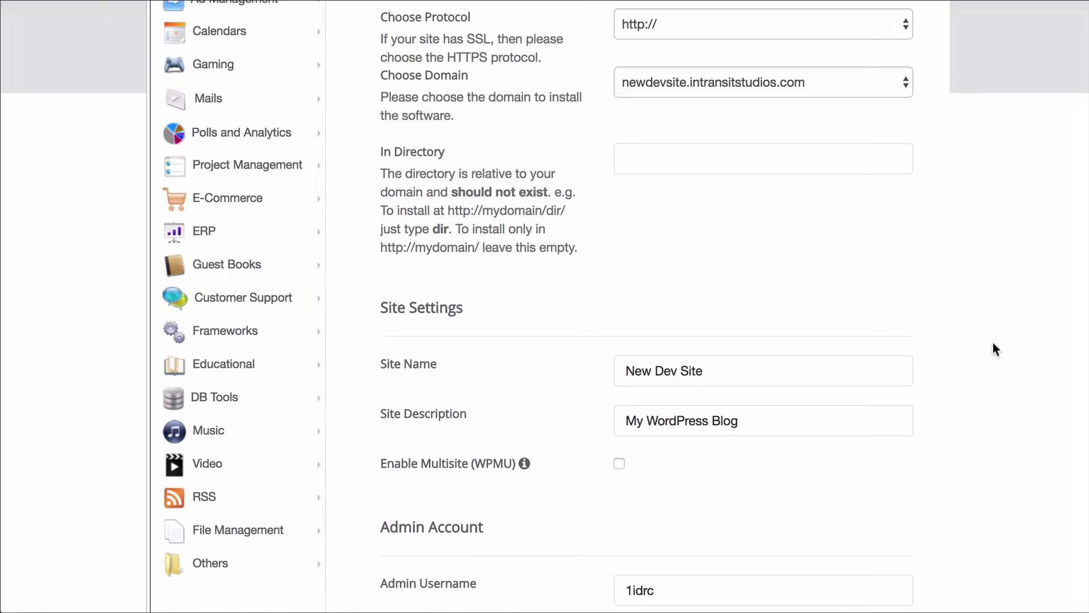
- Copy the generated admin username into the login document in the text editor
scroll(992, 346, down, 5)
click(782, 297)
double_click(765, 297)
key(super+c)
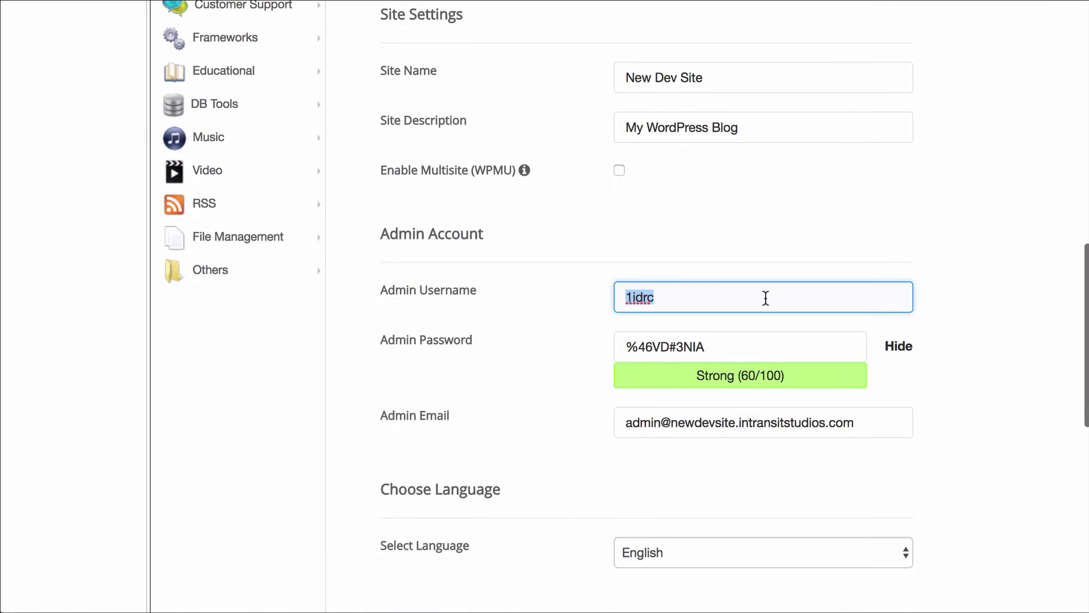
key(super+Tab)
key(super+v)
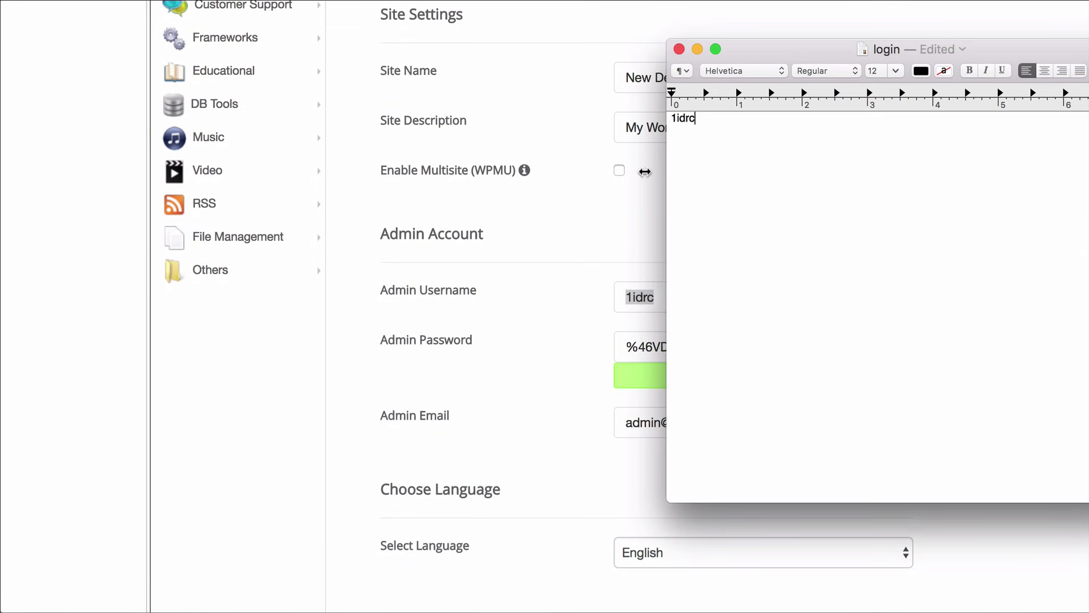
- Copy the generated admin password from the installation form onto a new line of the login document and save it
key(super+Tab)
click(713, 352)
triple_click(712, 352)
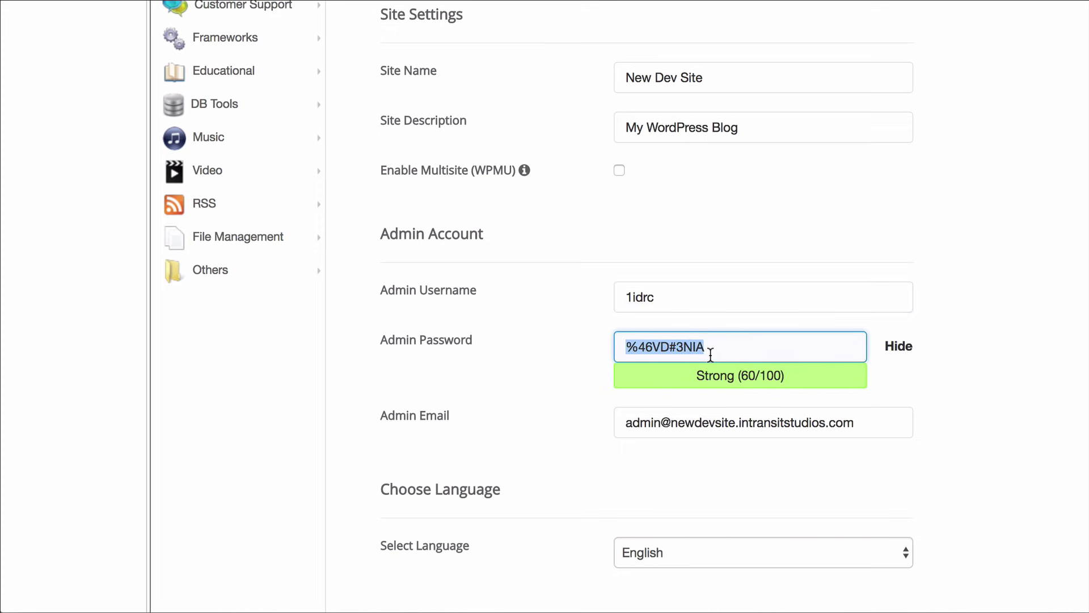
key(super+c)
key(super+Tab)
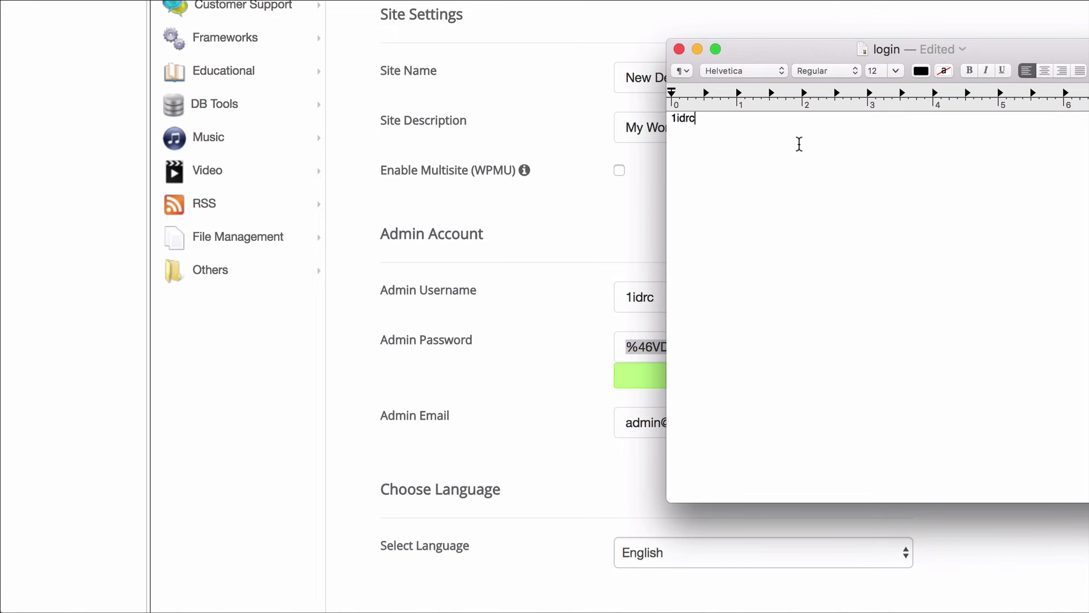
key(Return)
key(super+v)
key(super+s)
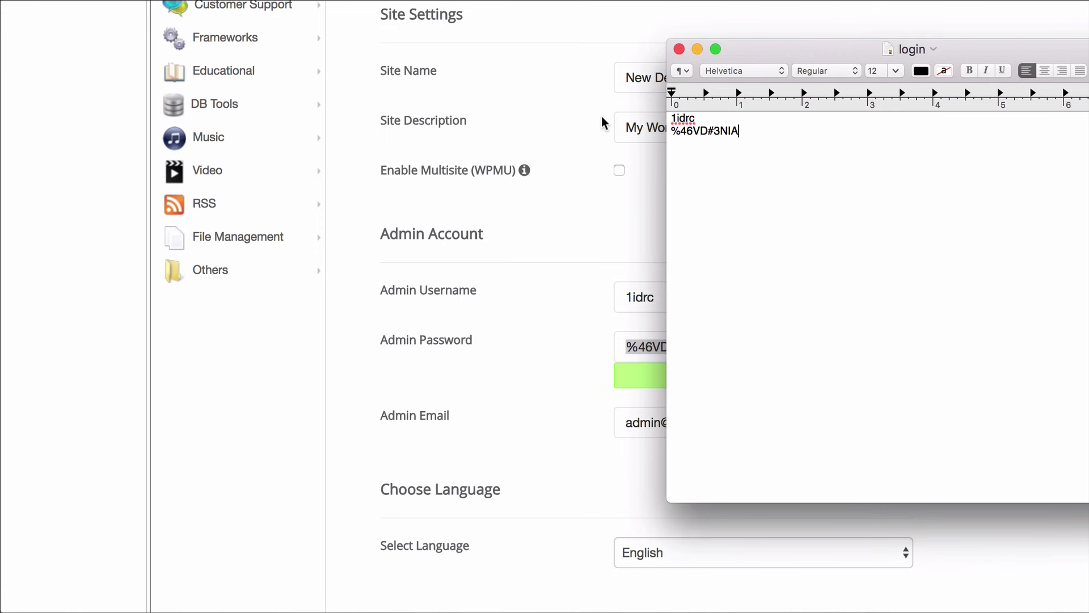
- Review the installation form's plugin and theme choices and examine the database name and table prefix in the advanced options
key(super+Tab)
scroll(826, 180, down, 10)
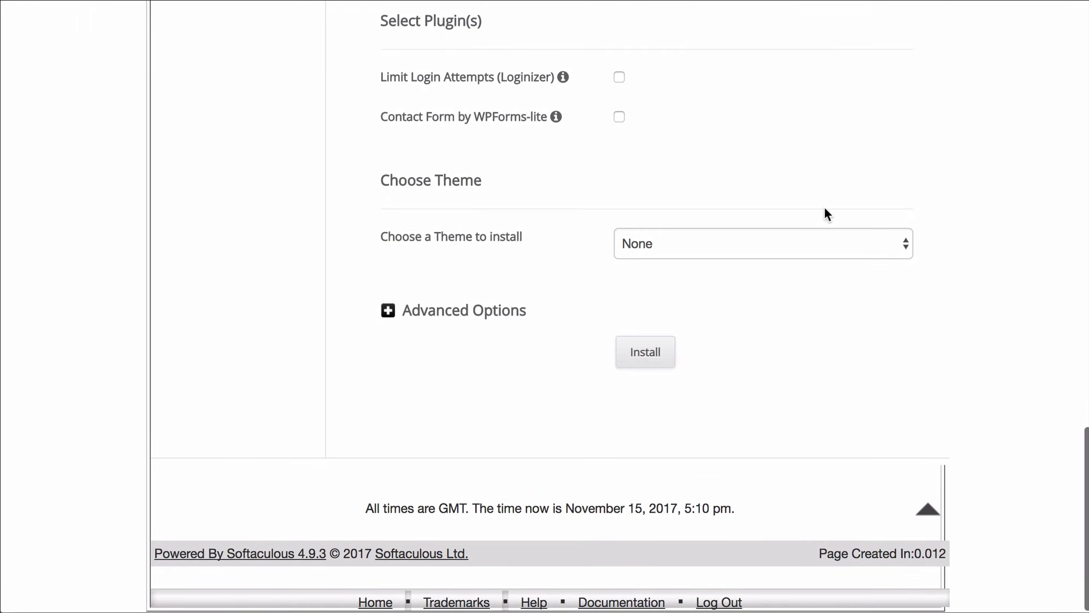
scroll(601, 199, up, 1)
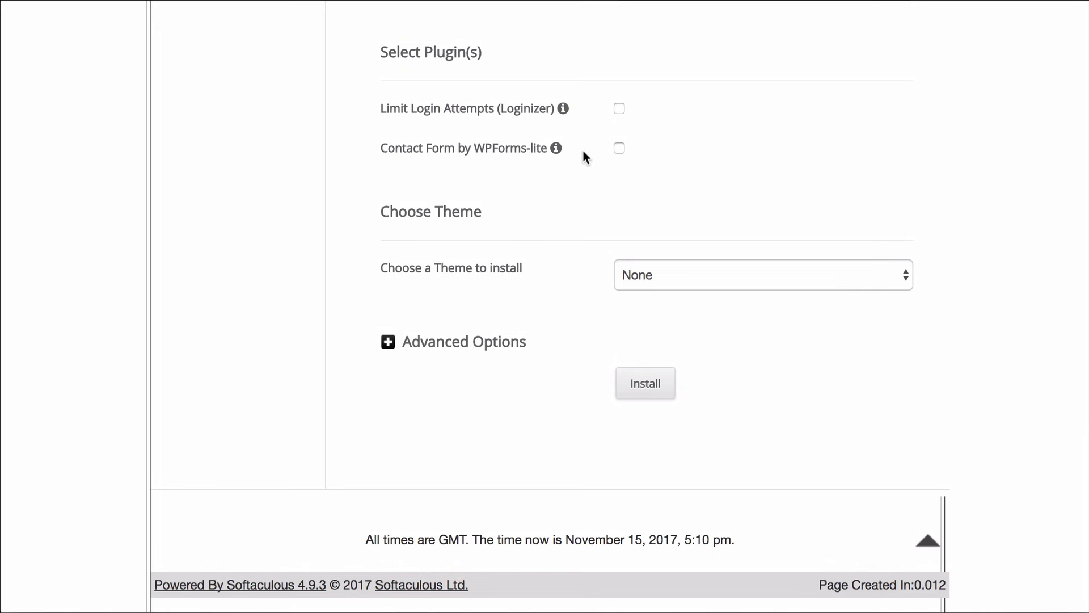
scroll(584, 151, up, 1)
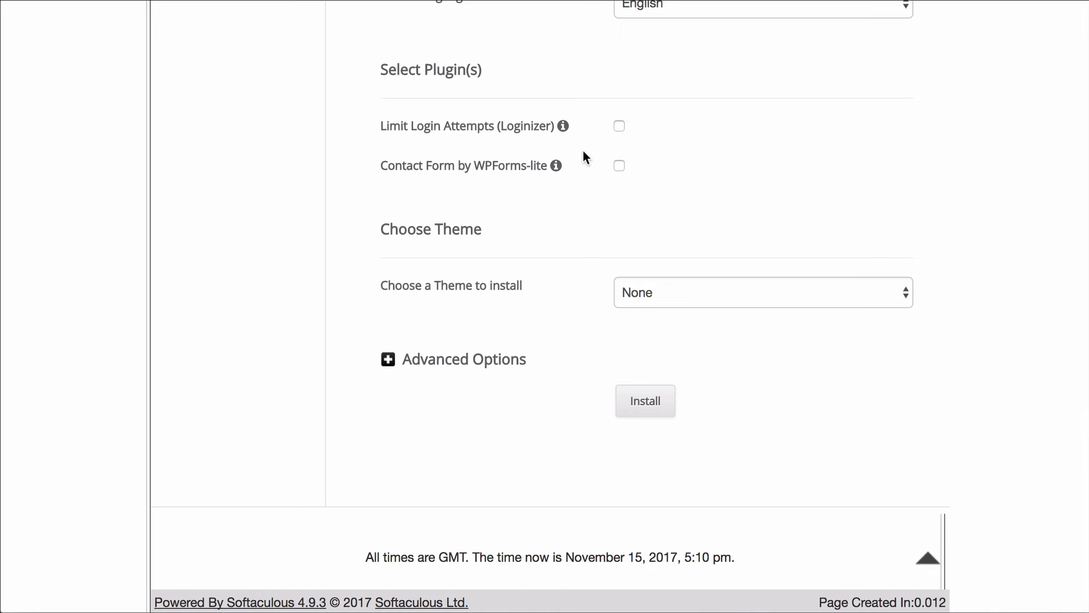
scroll(584, 151, up, 1)
scroll(584, 151, down, 1)
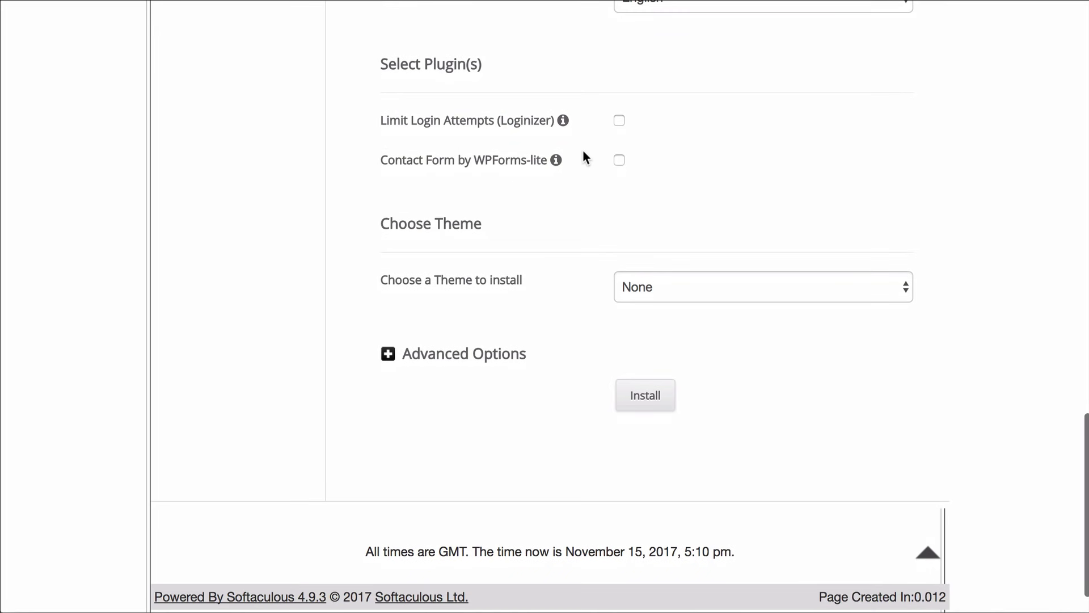
scroll(587, 154, down, 3)
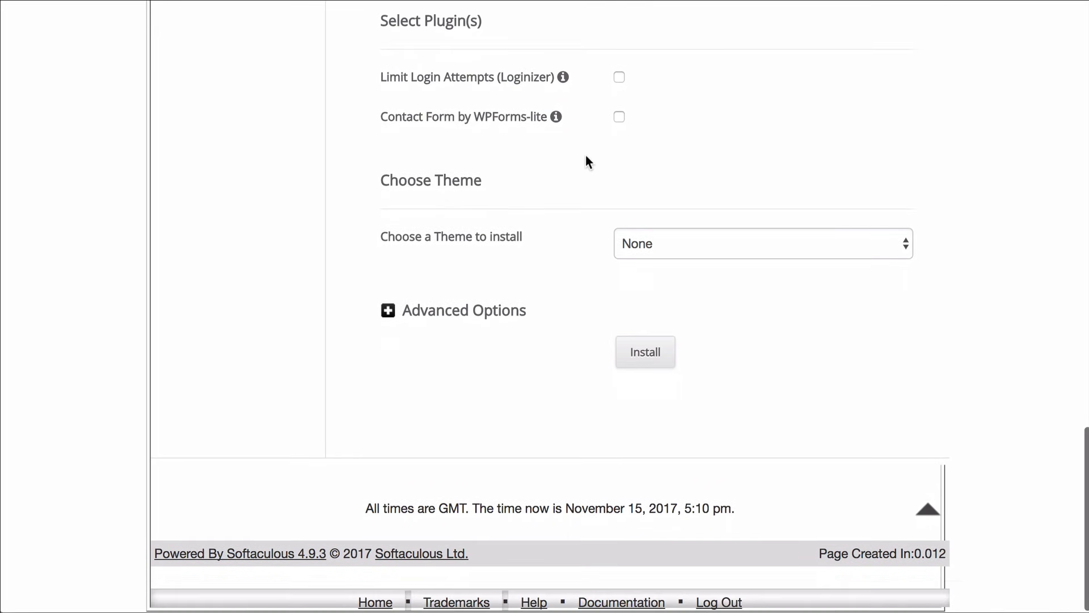
click(479, 310)
scroll(632, 298, down, 5)
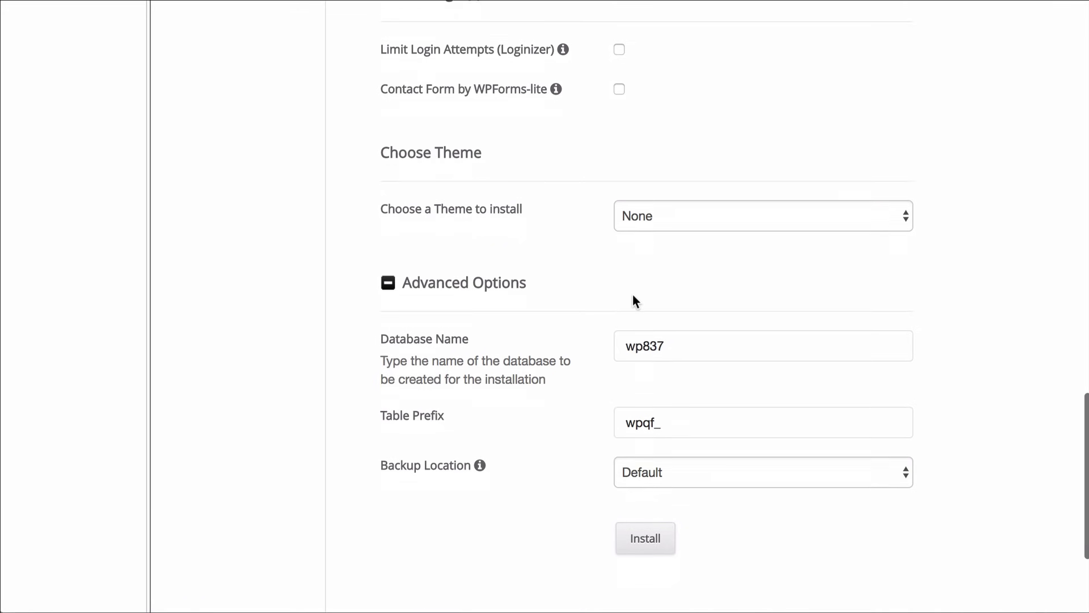
click(633, 295)
click(605, 255)
scroll(605, 254, down, 1)
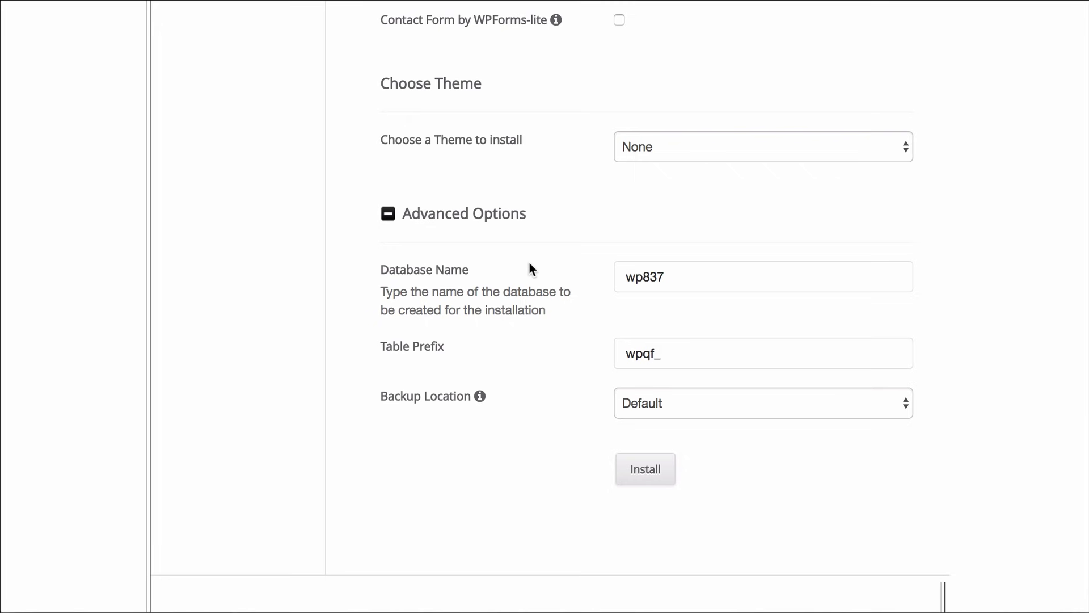
scroll(602, 257, down, 1)
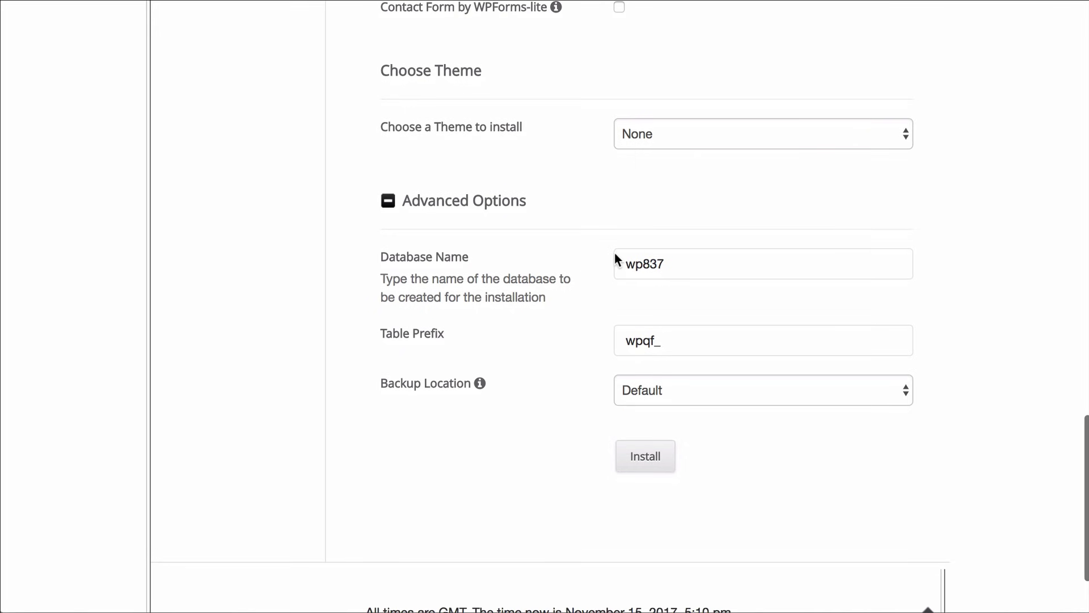
click(695, 252)
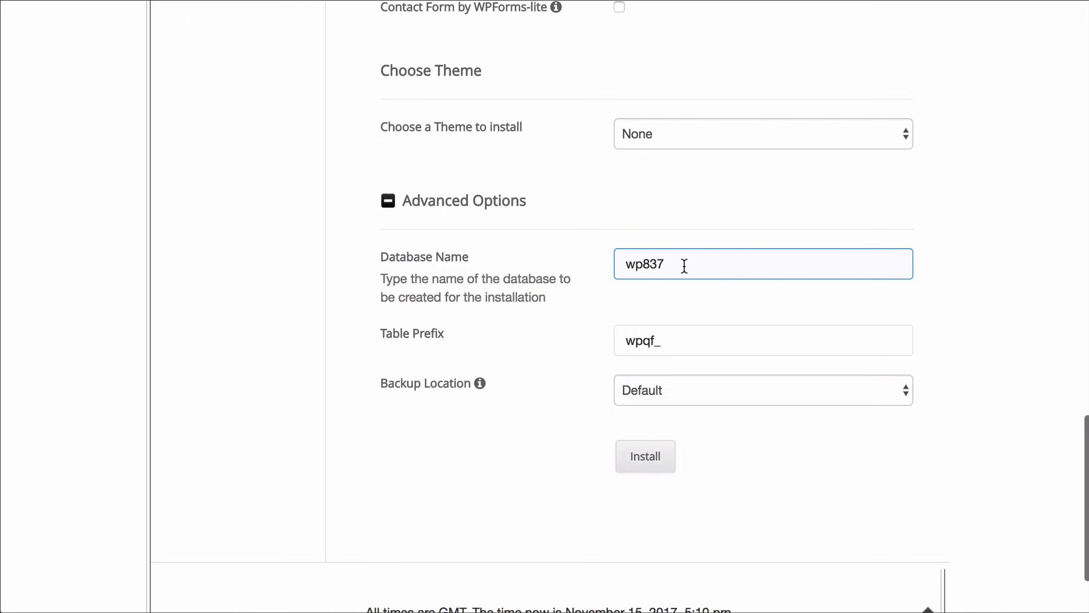
click(655, 329)
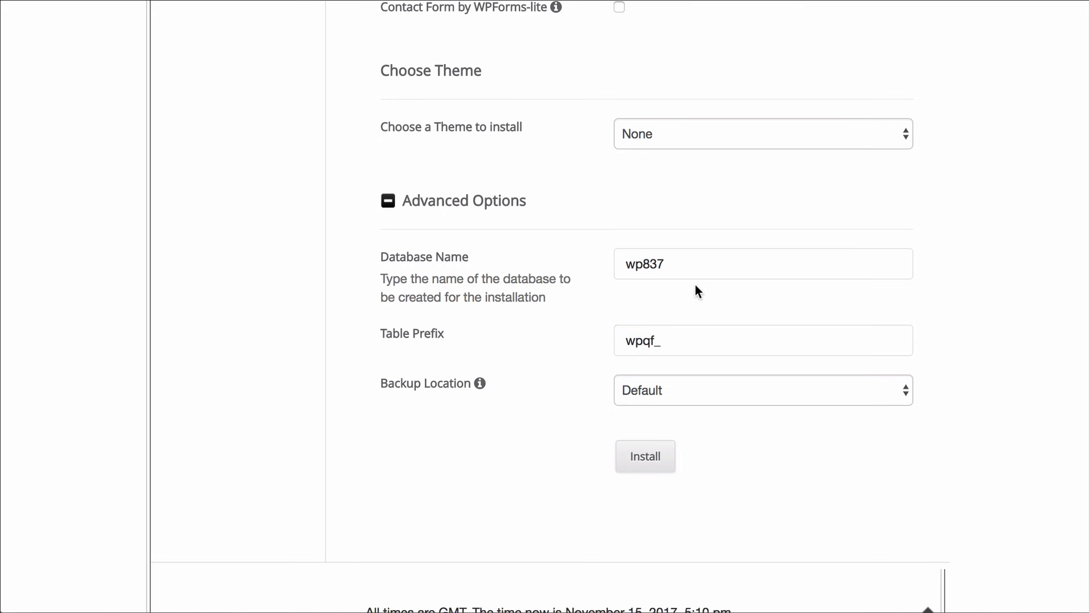
click(693, 261)
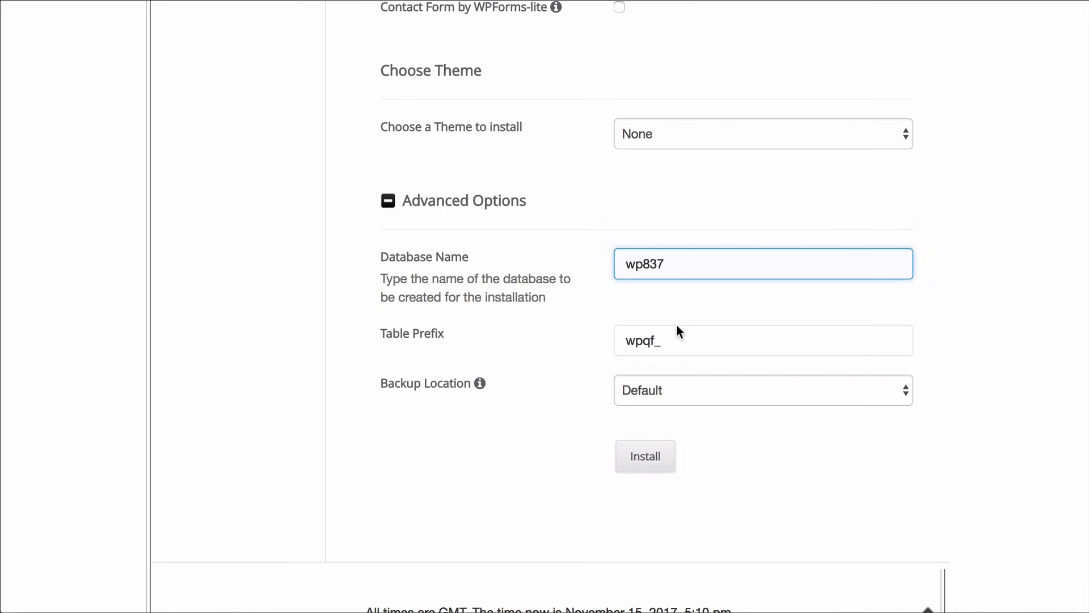
click(677, 329)
click(681, 270)
- Install WordPress with the entered settings and open the newdevsite.intransitstudios.com home page to check it
click(641, 452)
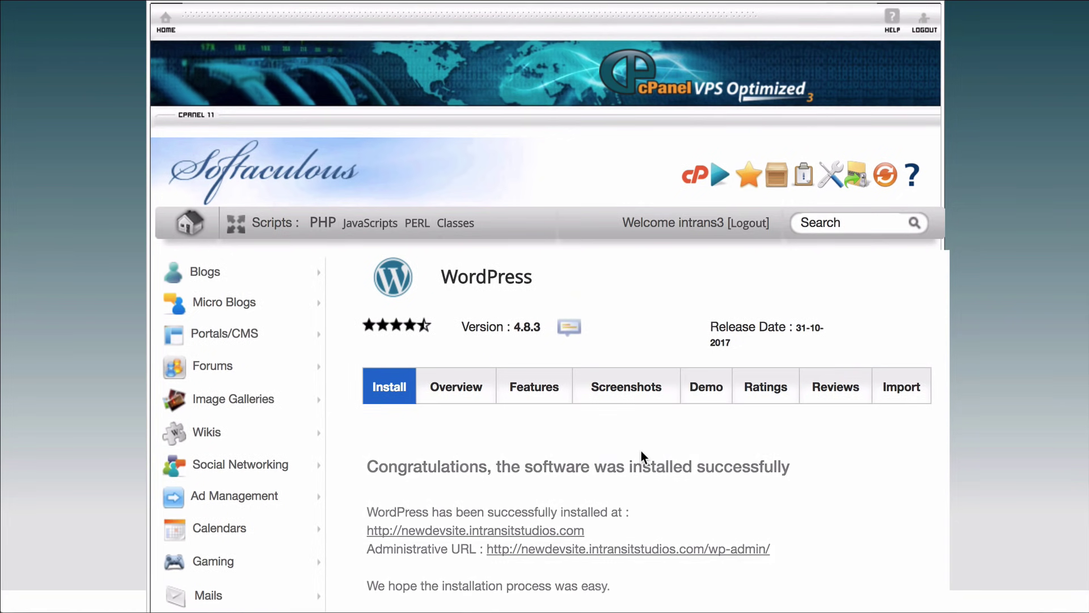
scroll(641, 451, down, 5)
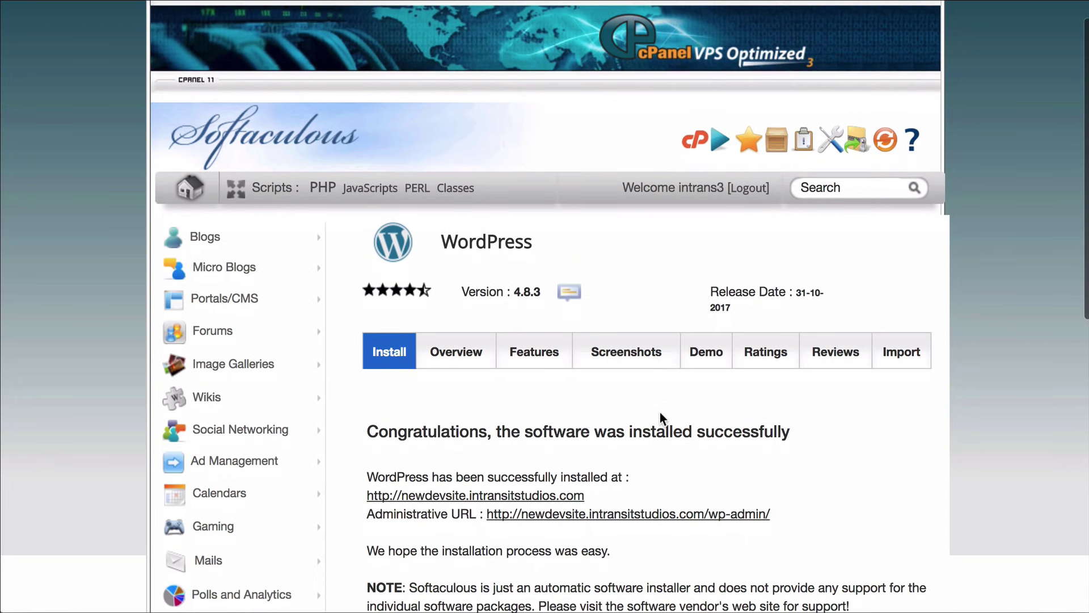
scroll(645, 258, down, 2)
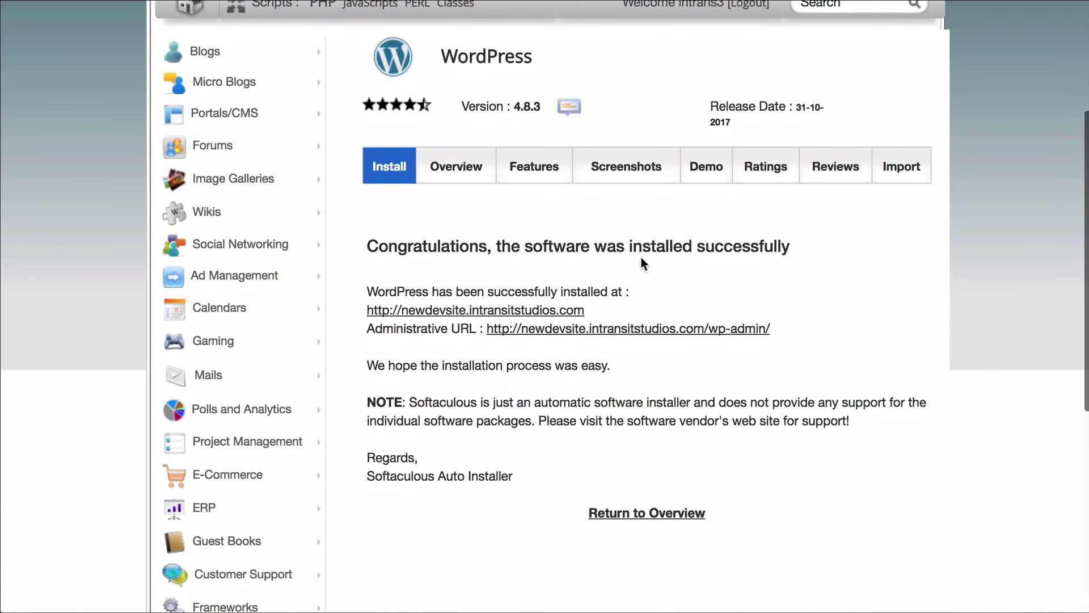
click(489, 313)
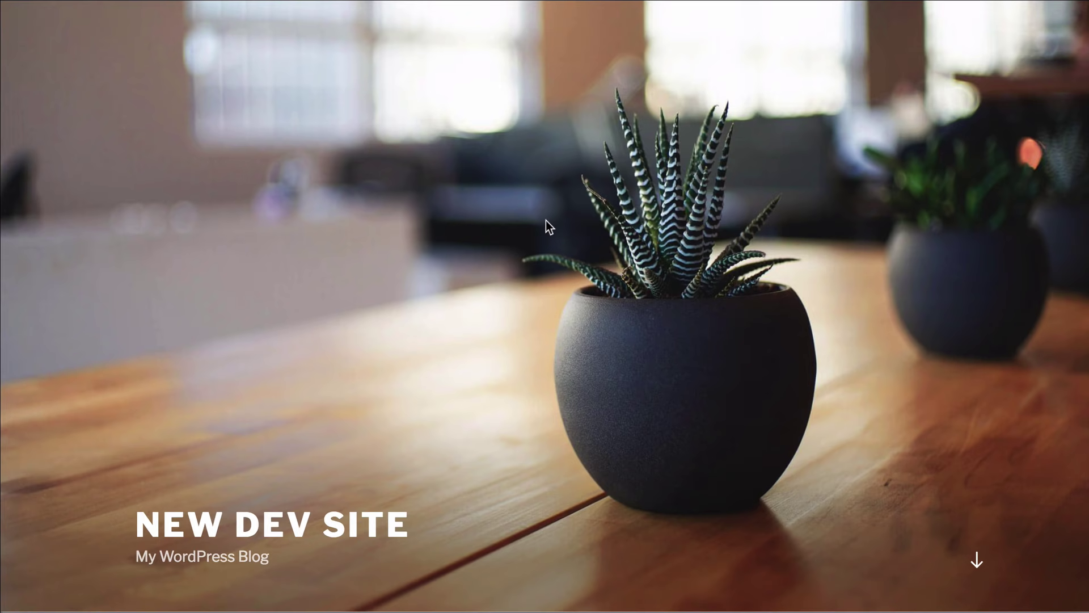
scroll(547, 227, down, 3)
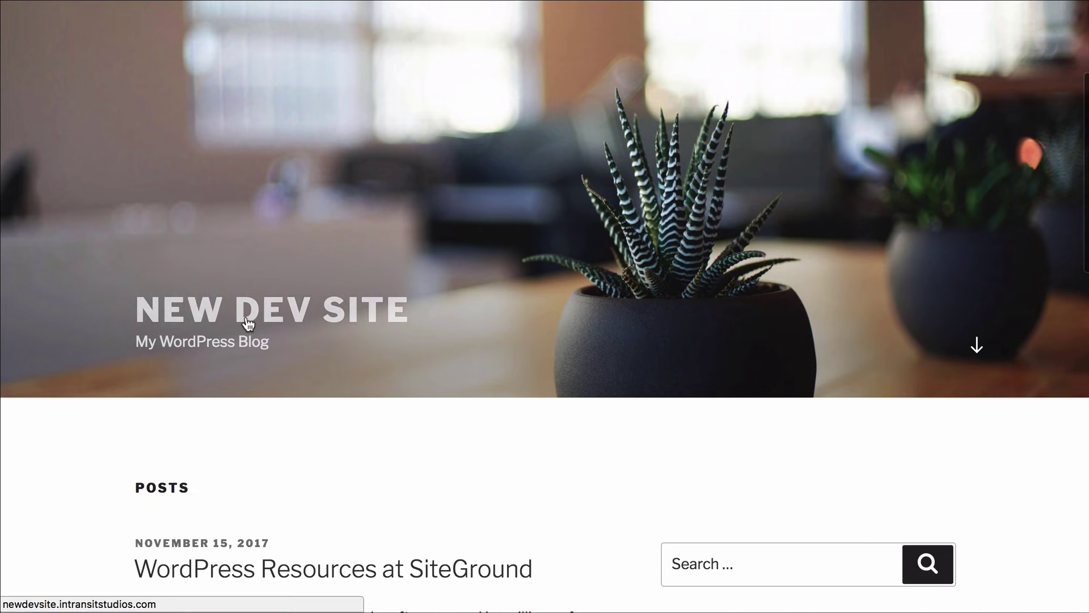
scroll(571, 242, down, 2)
scroll(570, 240, up, 5)
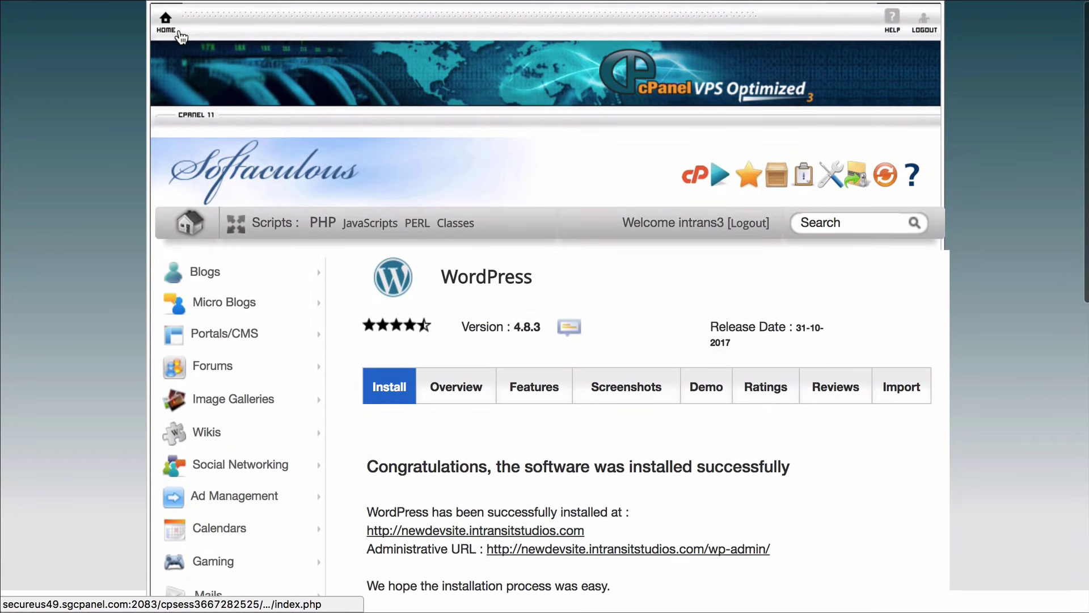
- Return to the cPanel home page and open phpMyAdmin for the new hosting account
click(179, 34)
scroll(662, 128, down, 5)
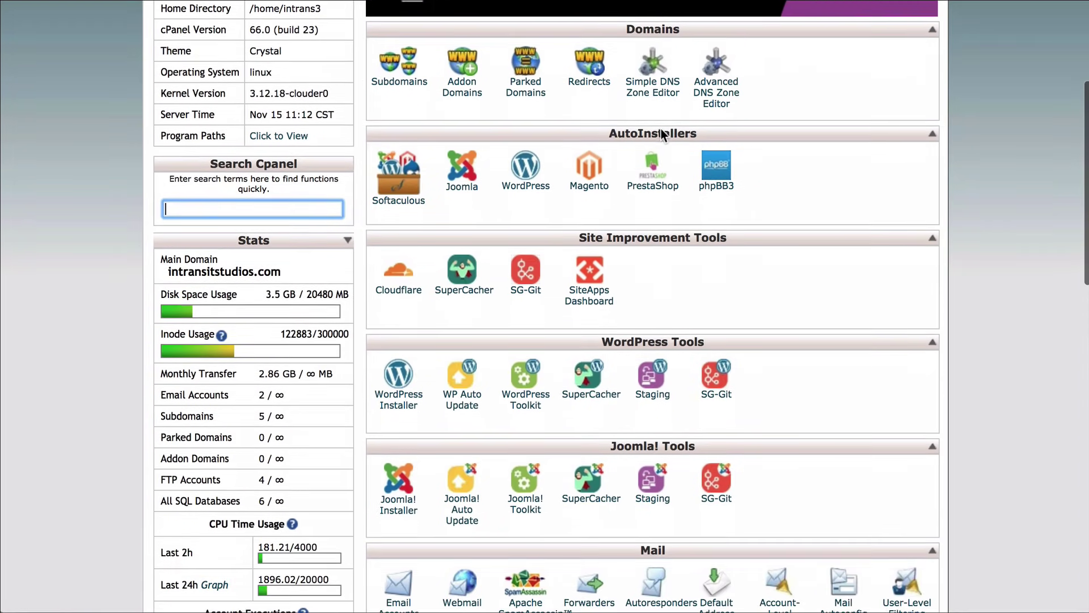
scroll(662, 128, down, 7)
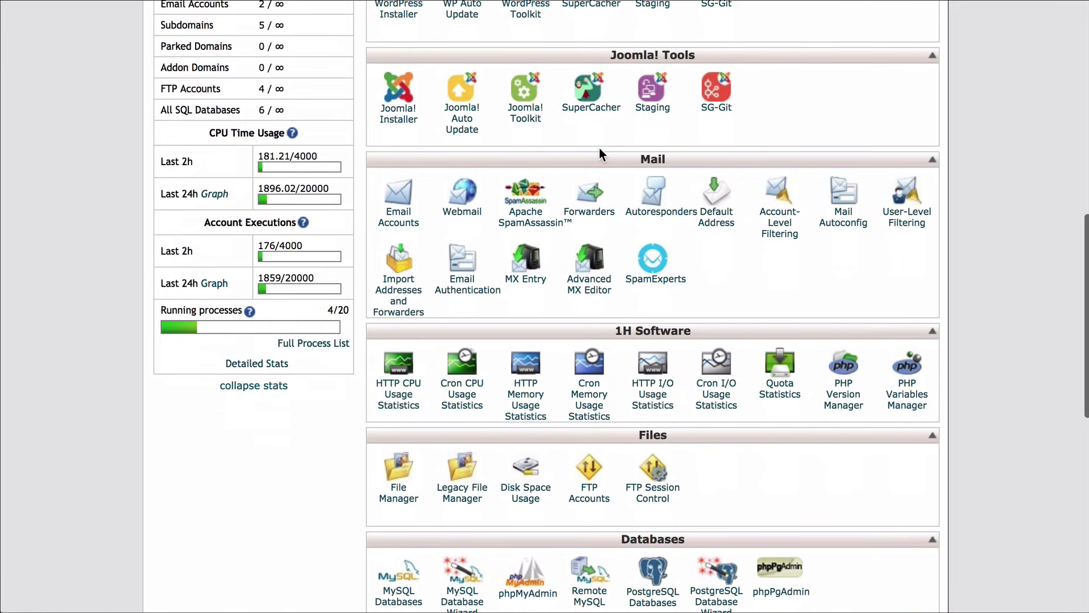
scroll(599, 148, down, 6)
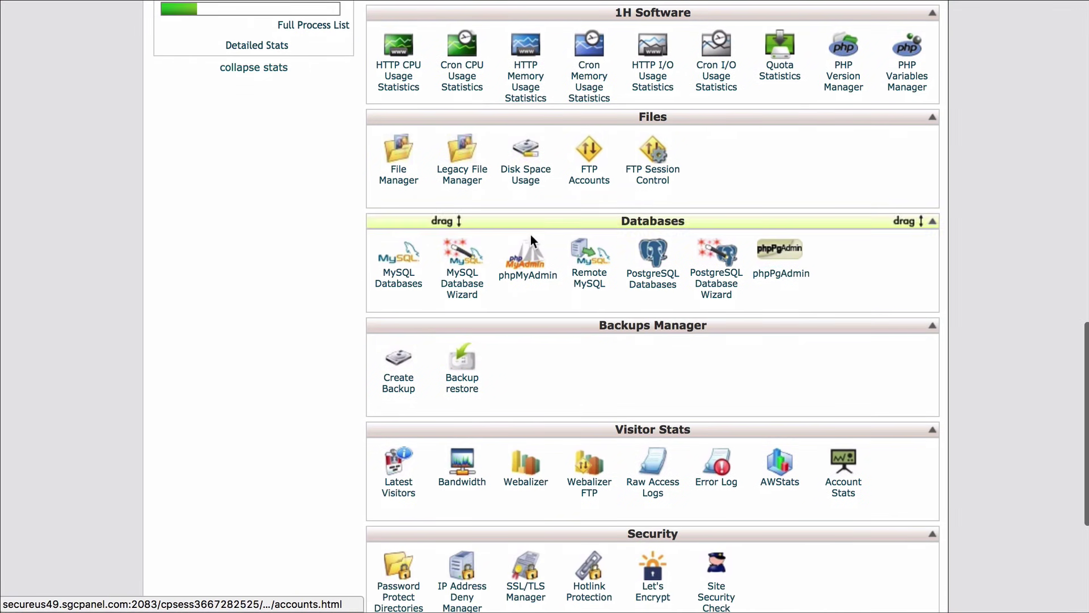
click(527, 260)
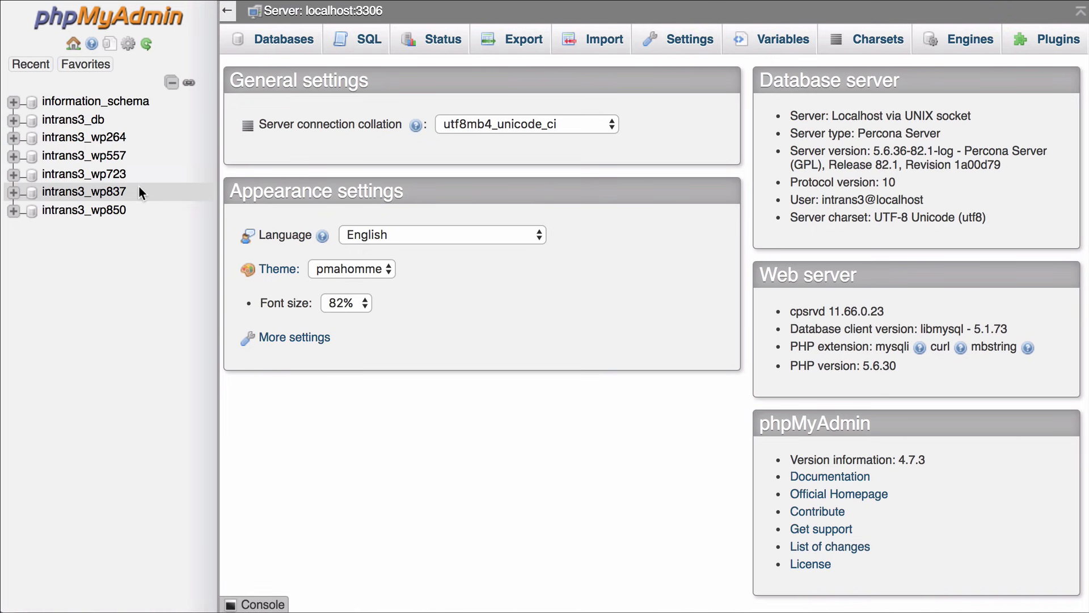
- Drop all existing tables from the intrans3_wp837 database and reload the emptied database
click(93, 192)
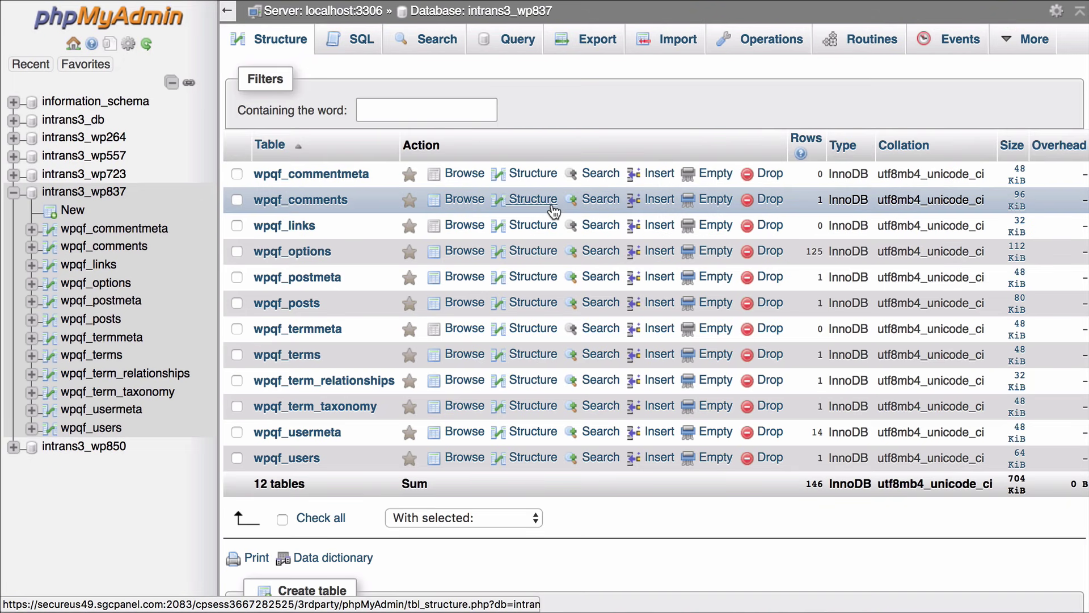
scroll(568, 205, down, 1)
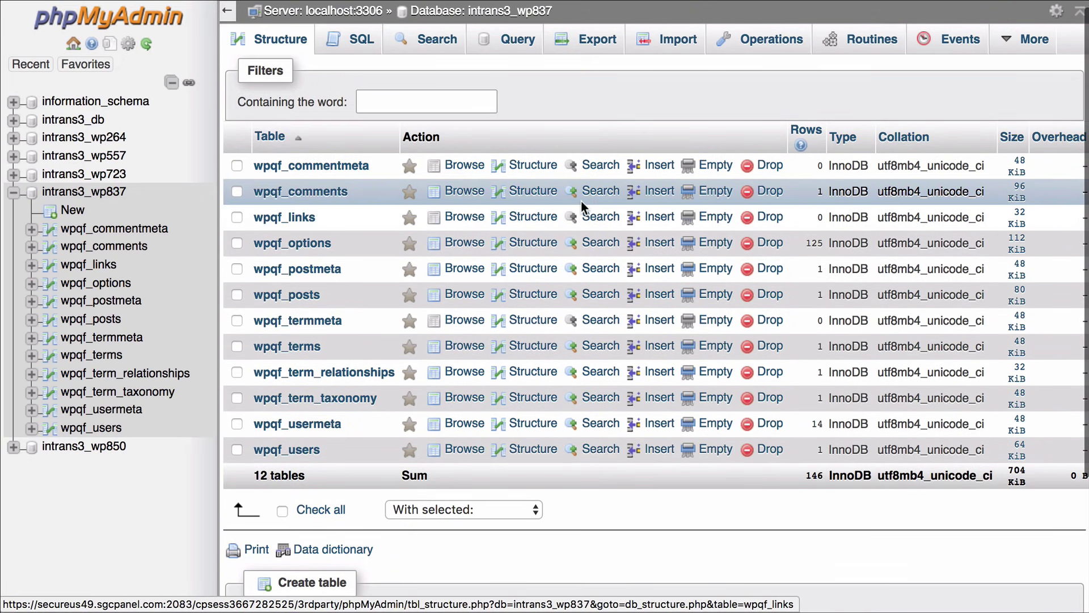
scroll(581, 201, down, 1)
scroll(581, 201, up, 1)
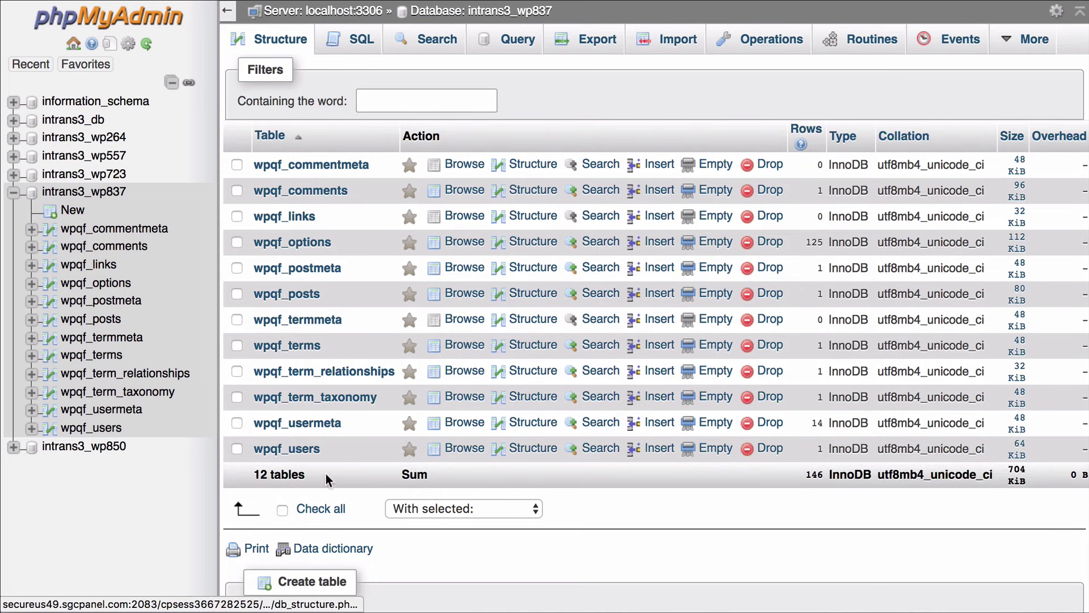
click(282, 508)
click(456, 508)
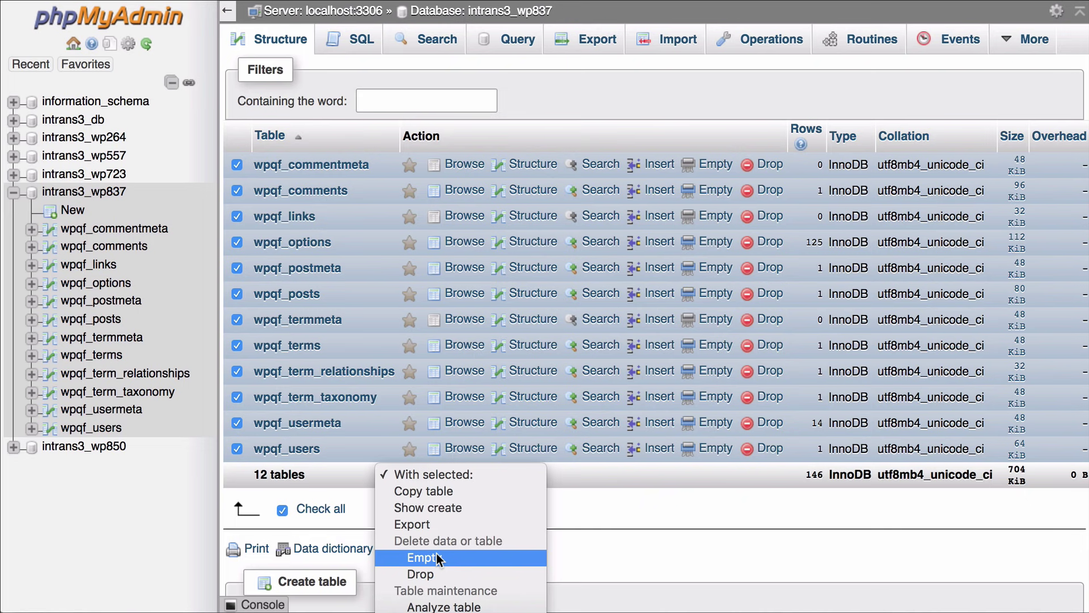
click(435, 571)
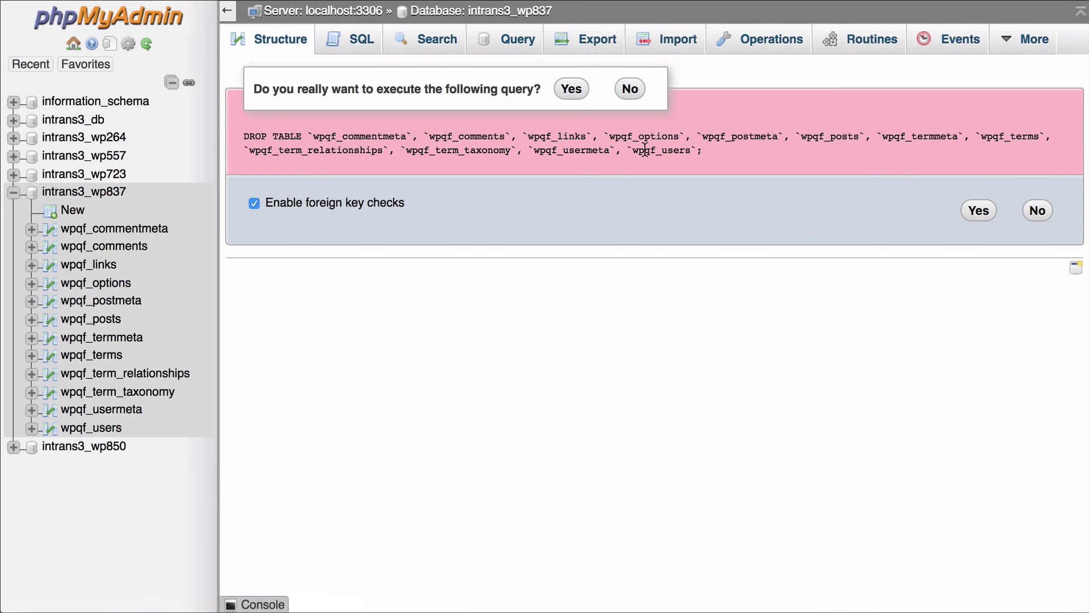
click(570, 89)
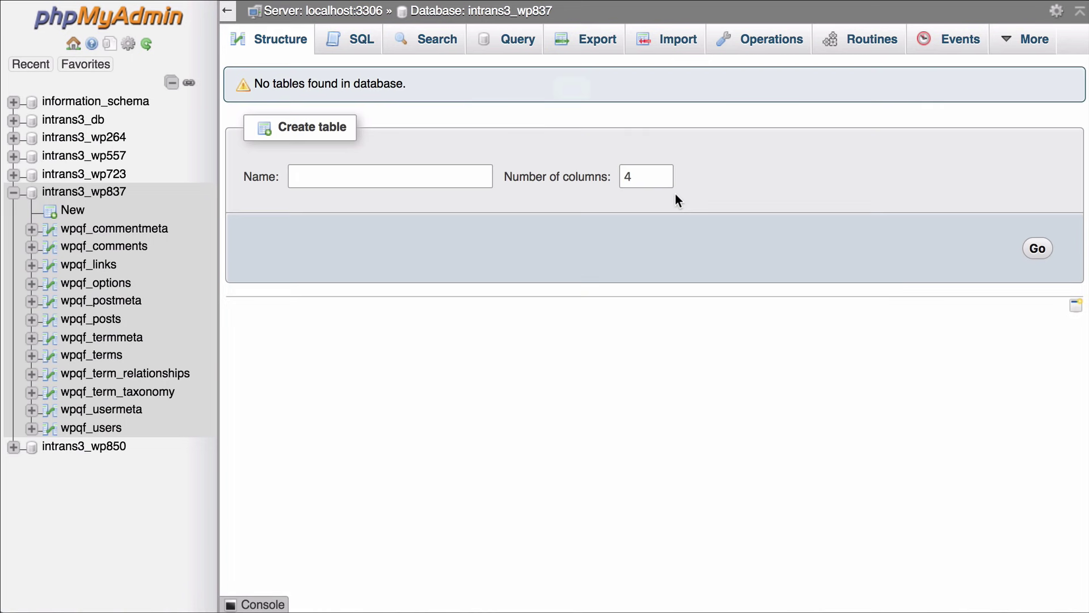
click(121, 193)
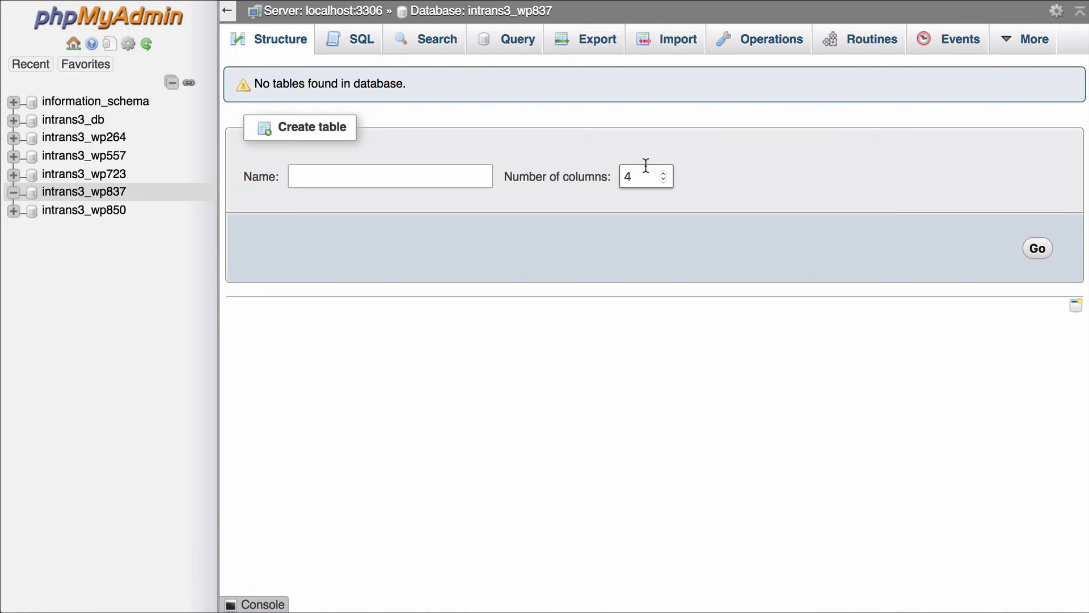
- Import the diviwebd_wp369.sql backup from the Downloads folder into the intrans3_wp837 database with the default SQL import settings
click(662, 45)
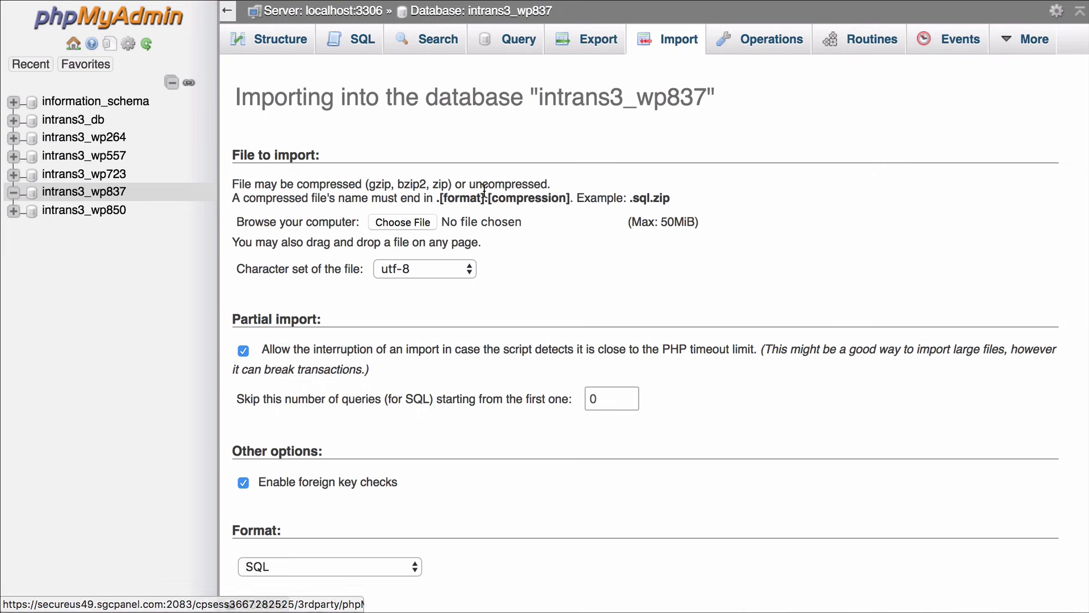
scroll(483, 193, down, 5)
scroll(516, 190, up, 4)
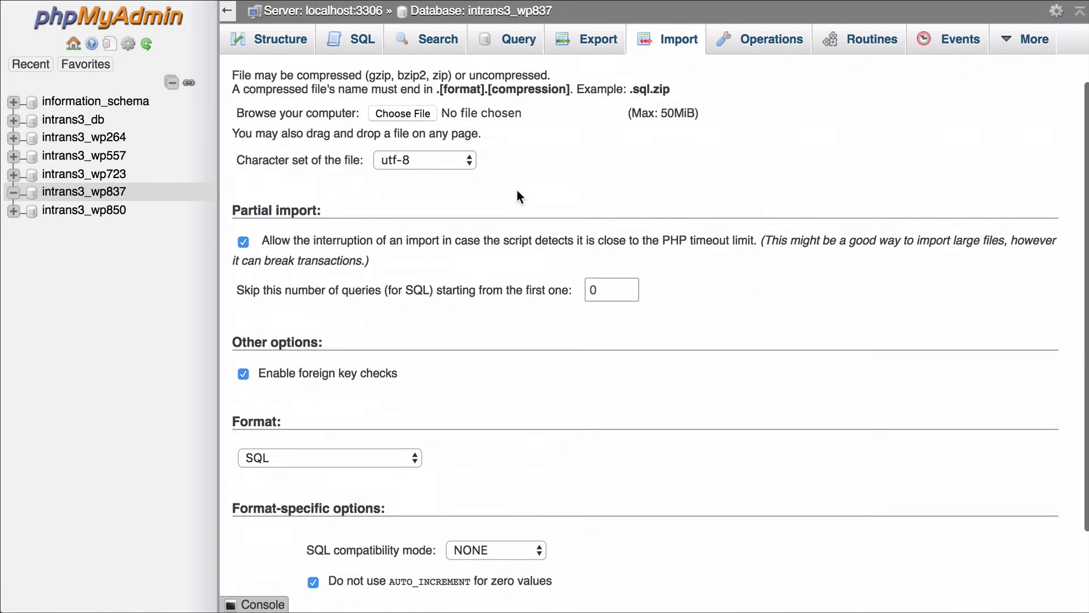
click(410, 186)
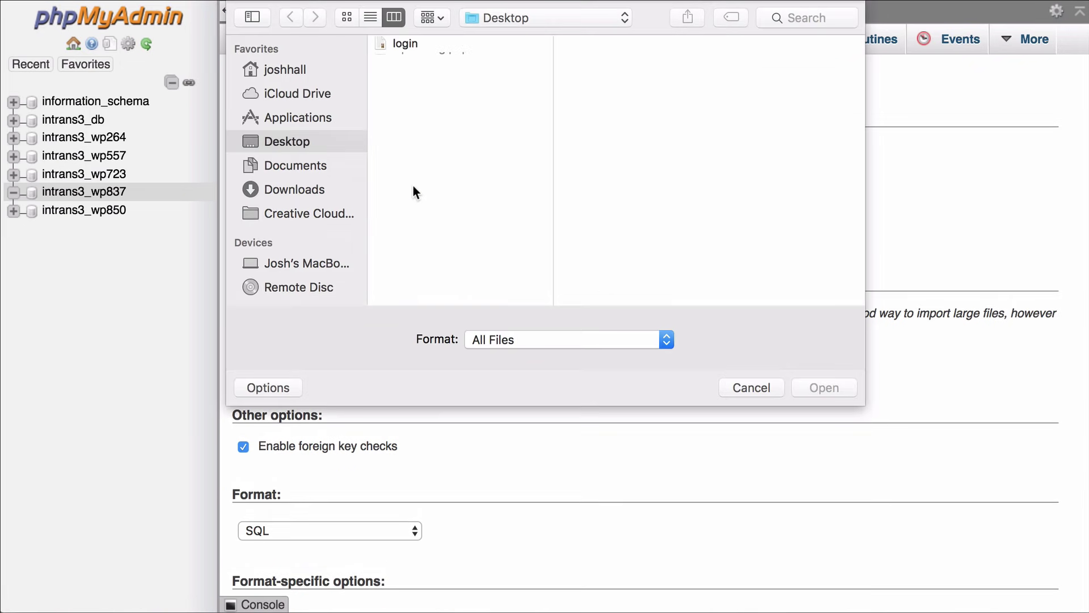
click(320, 190)
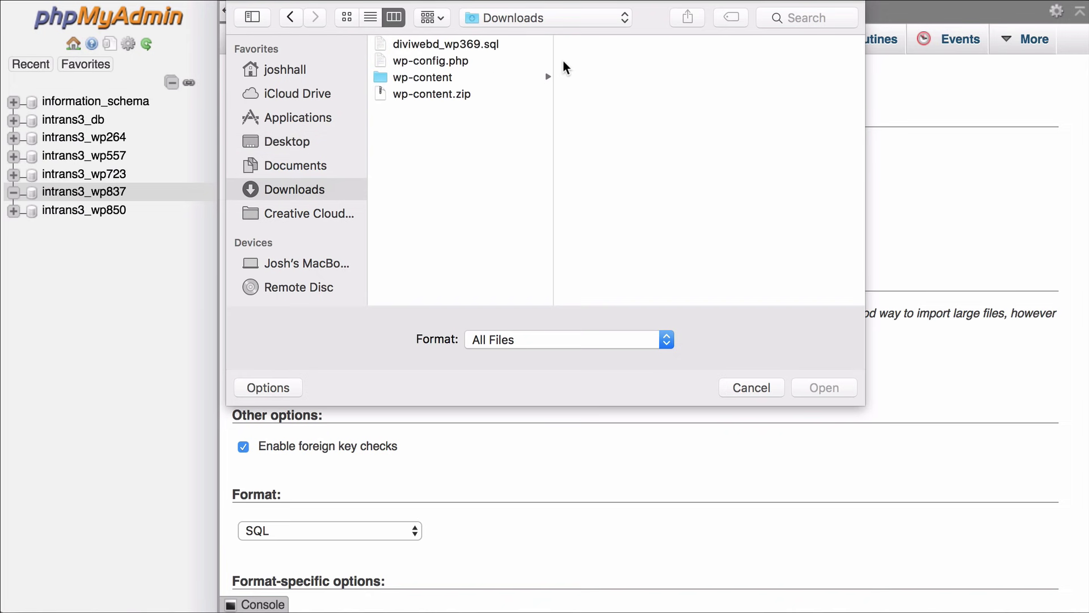
click(489, 48)
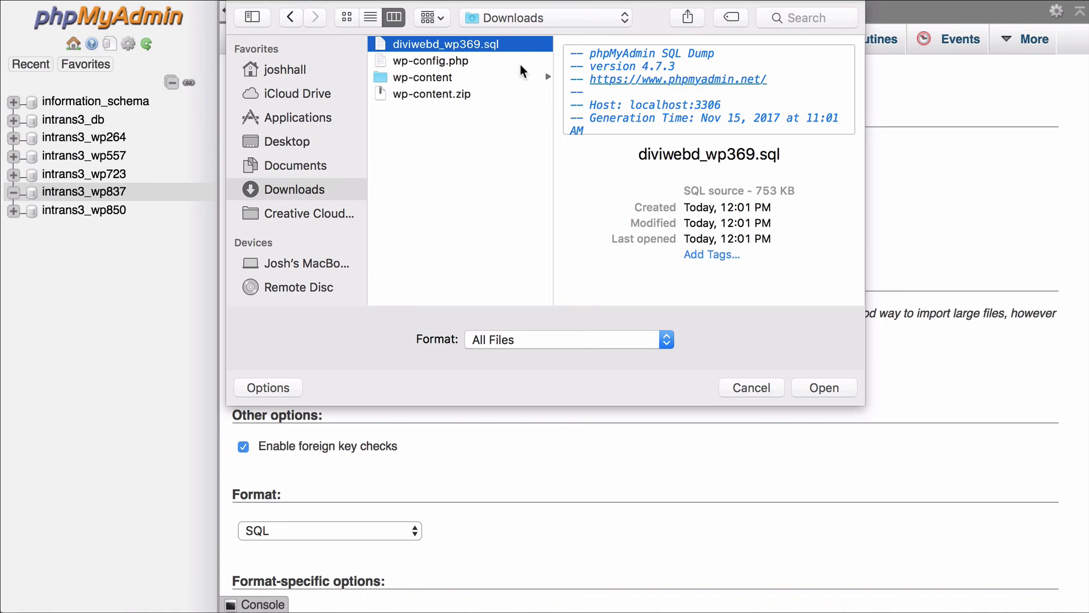
click(832, 387)
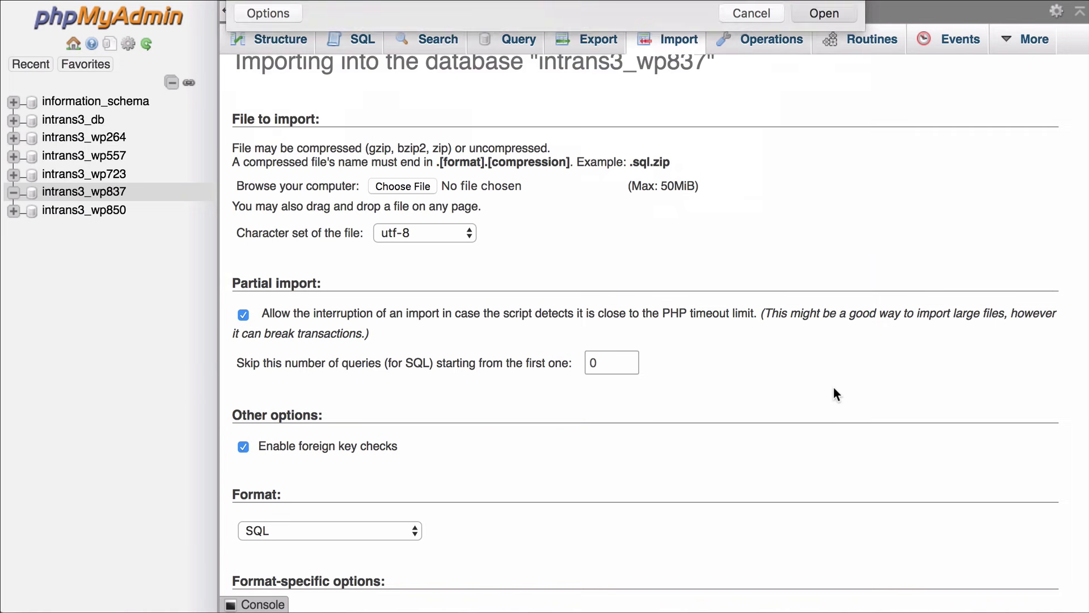
scroll(611, 189, down, 5)
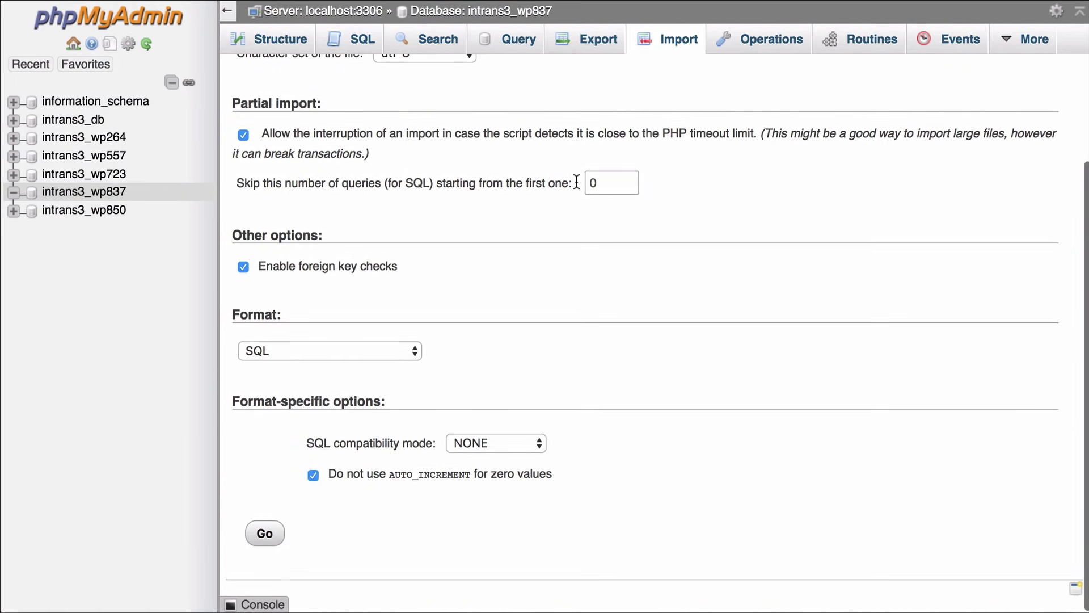
click(265, 533)
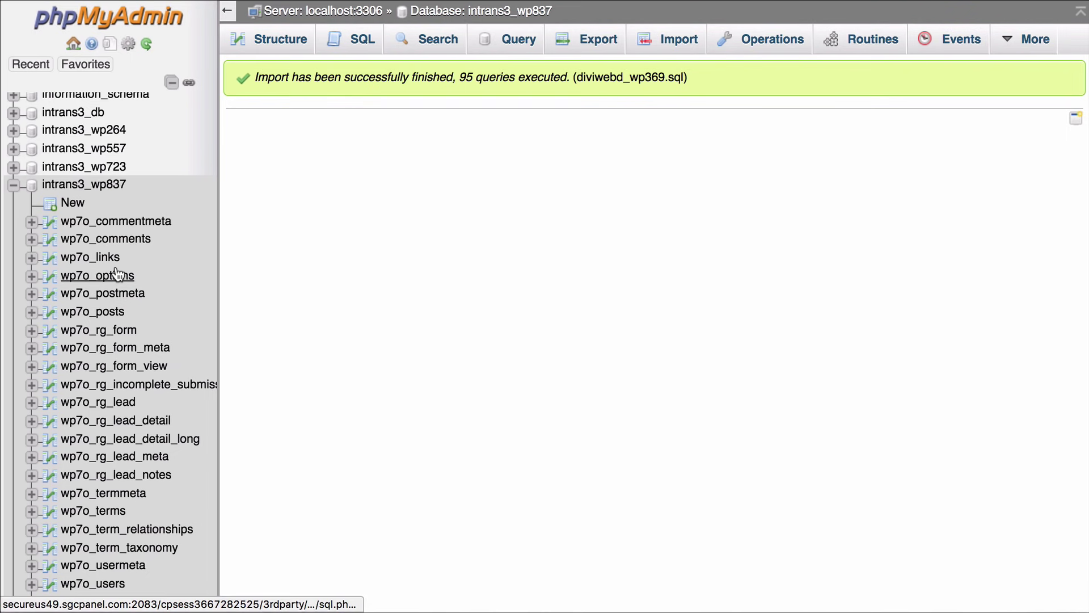
click(82, 279)
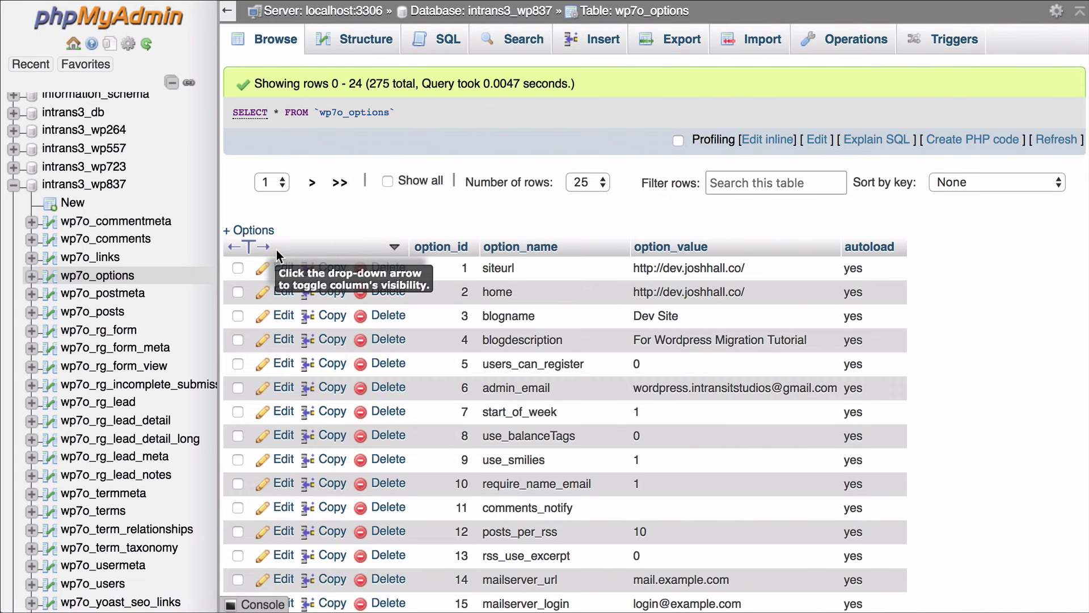
click(284, 269)
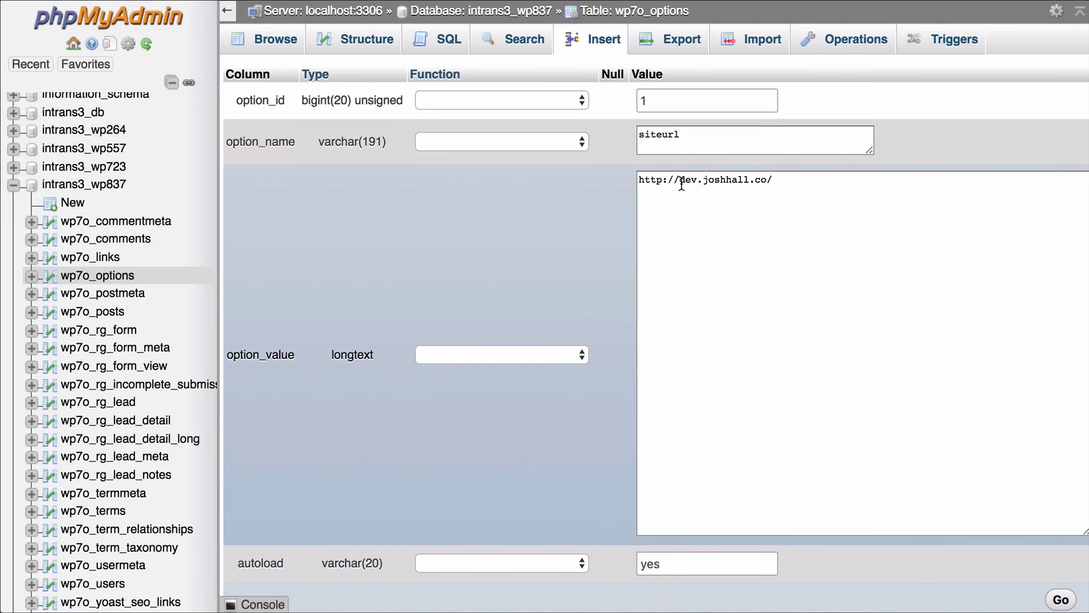
drag(681, 181, 776, 182)
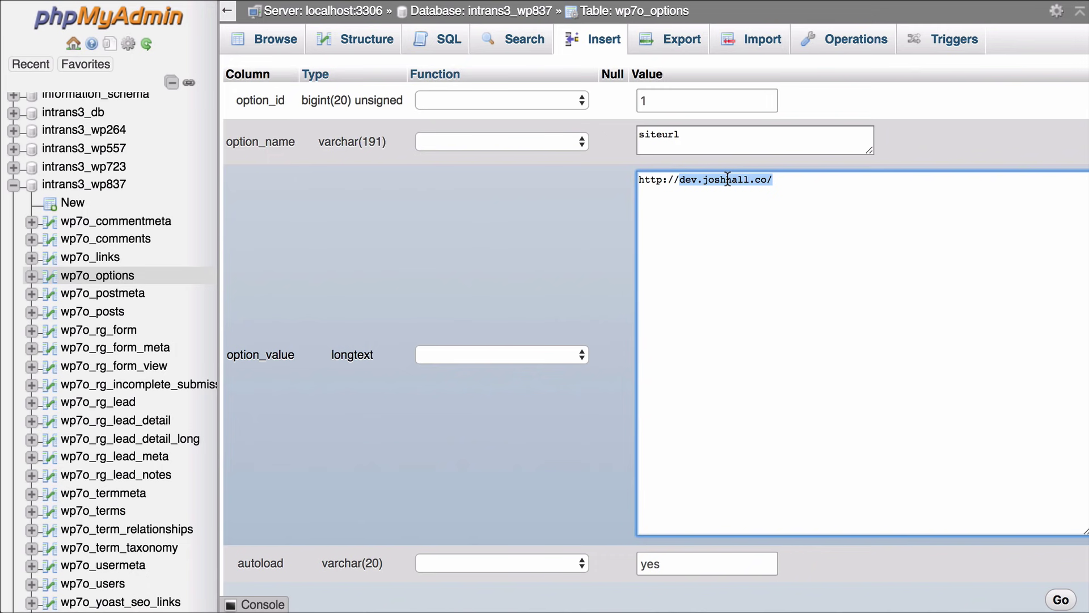
text(newd)
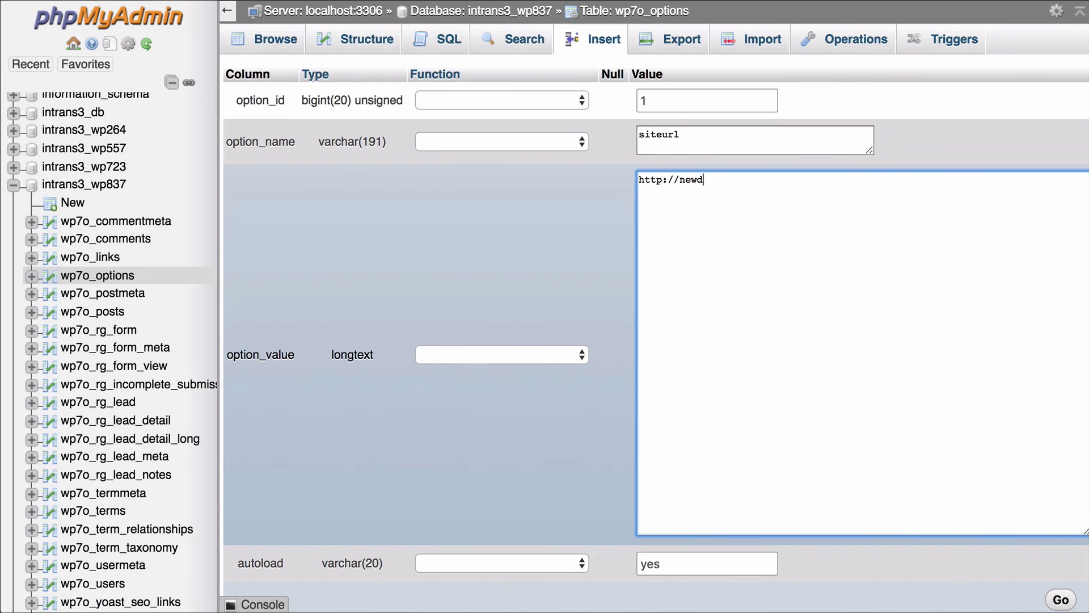
text(evsite.intransitstudios.com)
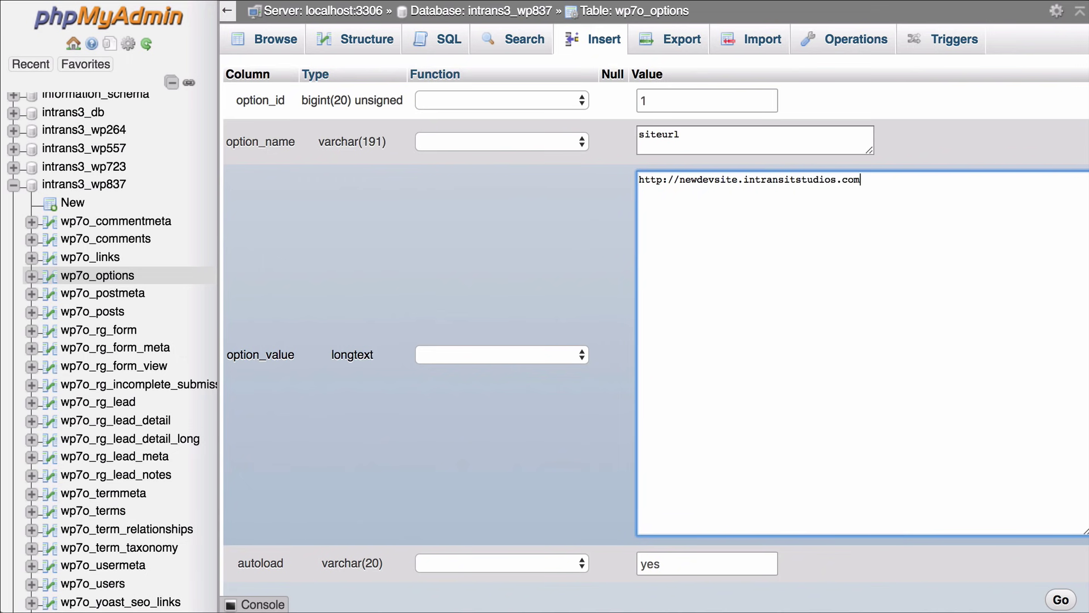
triple_click(764, 189)
key(super+c)
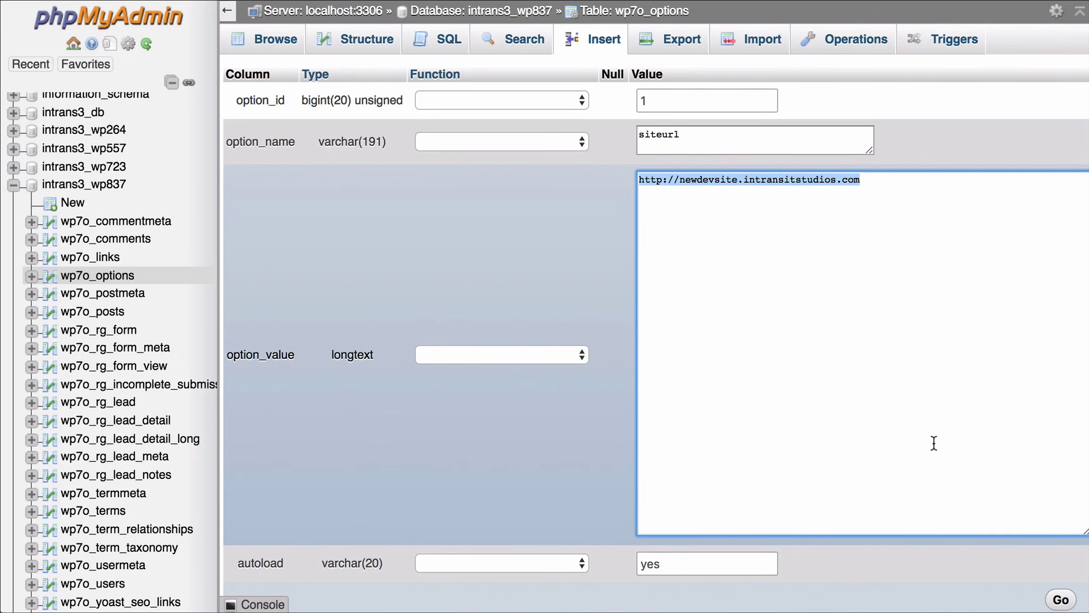
scroll(827, 222, down, 2)
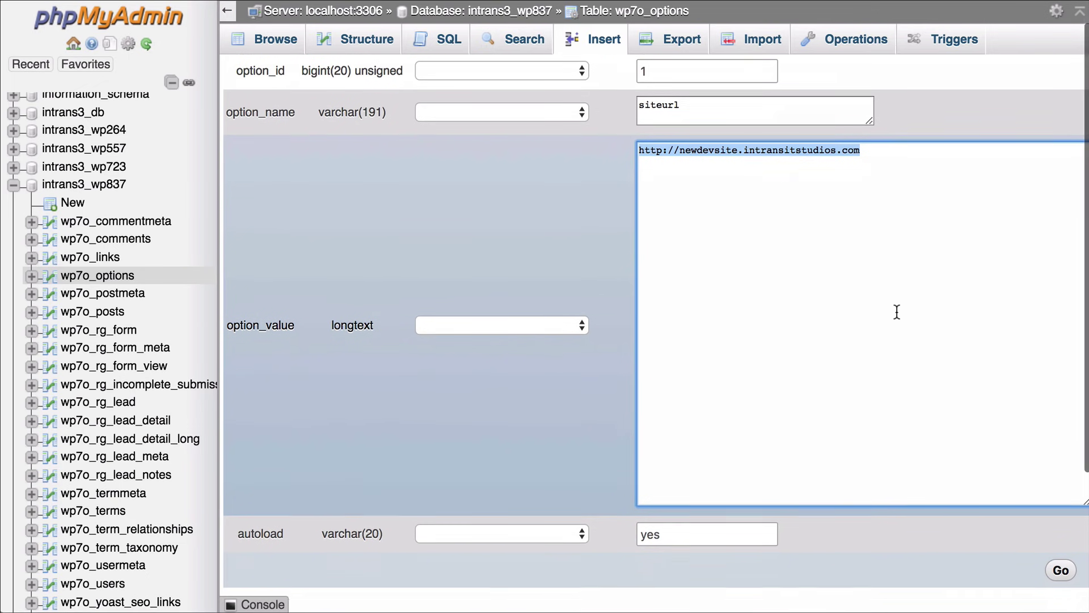
click(1068, 551)
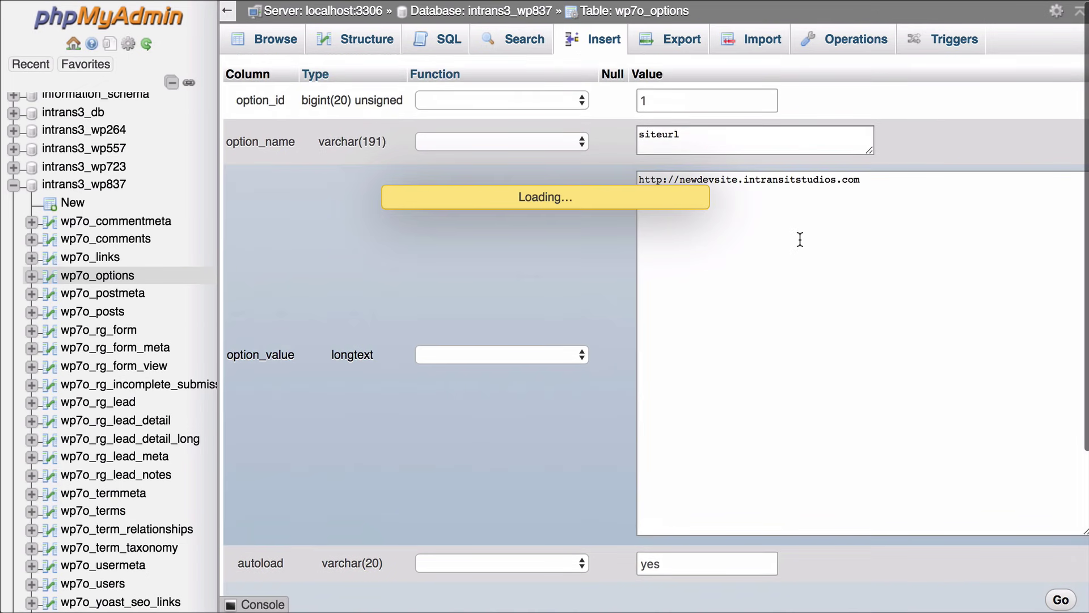
scroll(556, 298, down, 1)
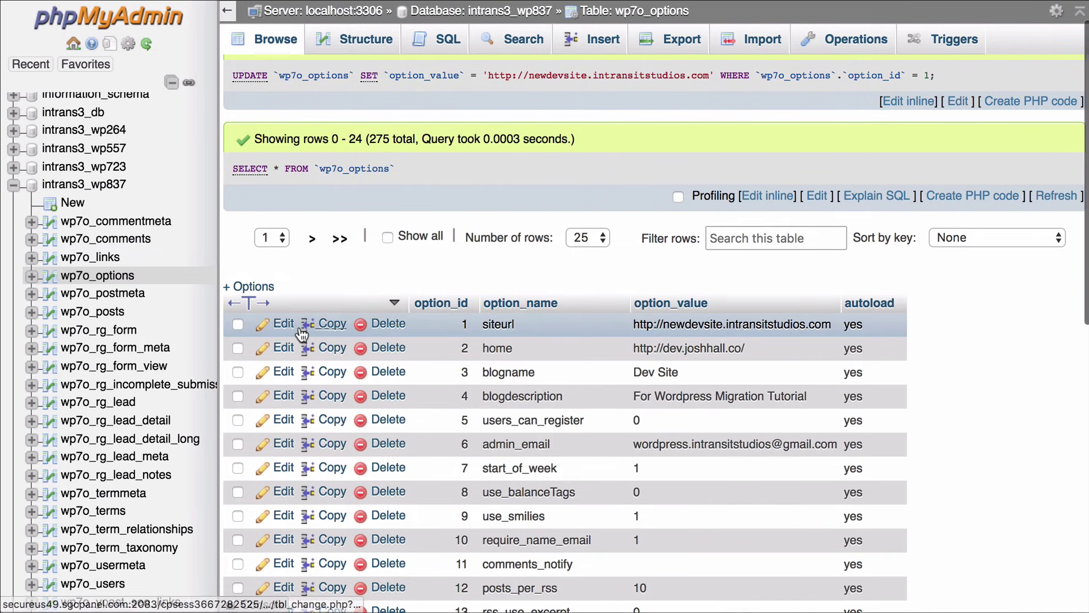
click(320, 348)
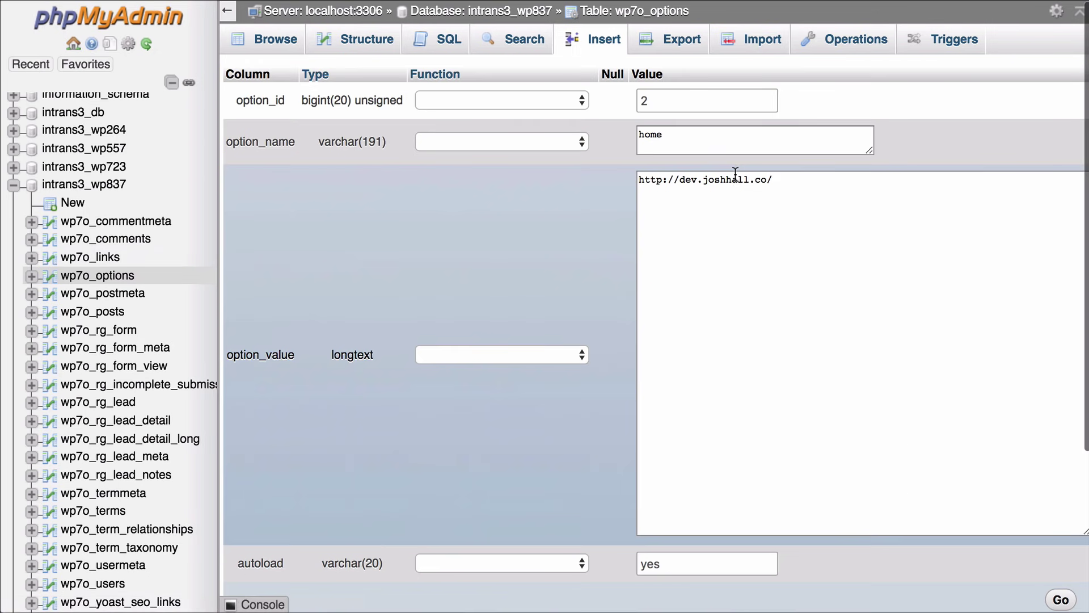
click(738, 176)
key(super+a)
key(super+v)
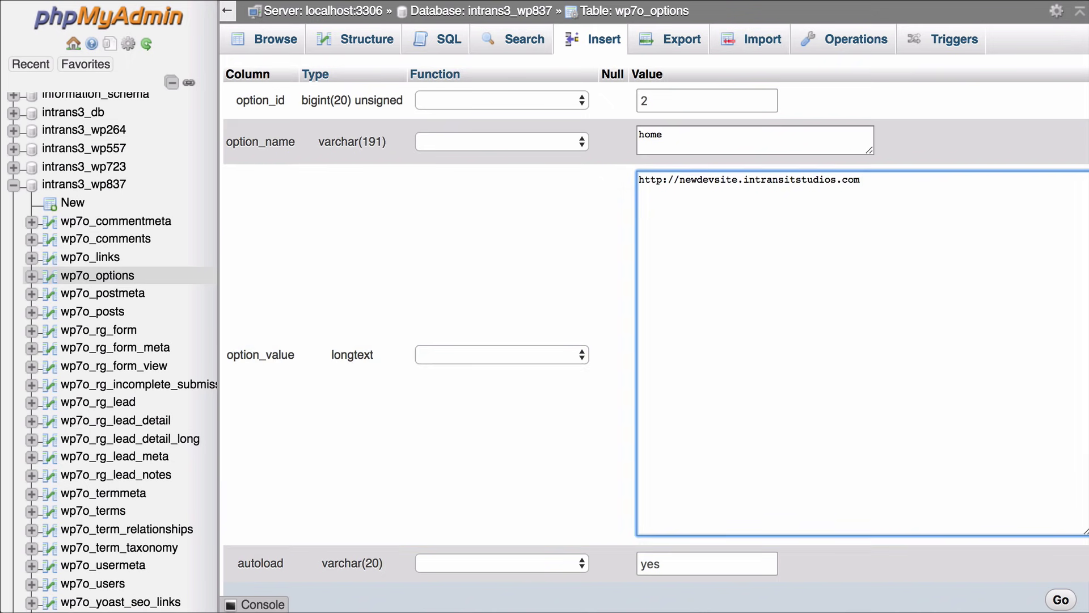
click(1062, 600)
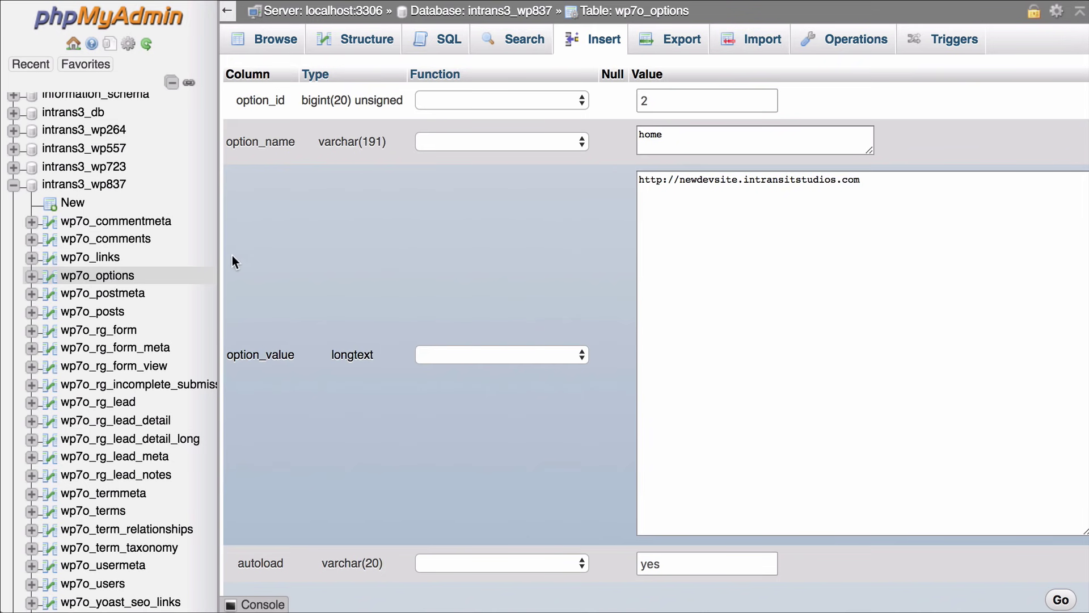
click(125, 275)
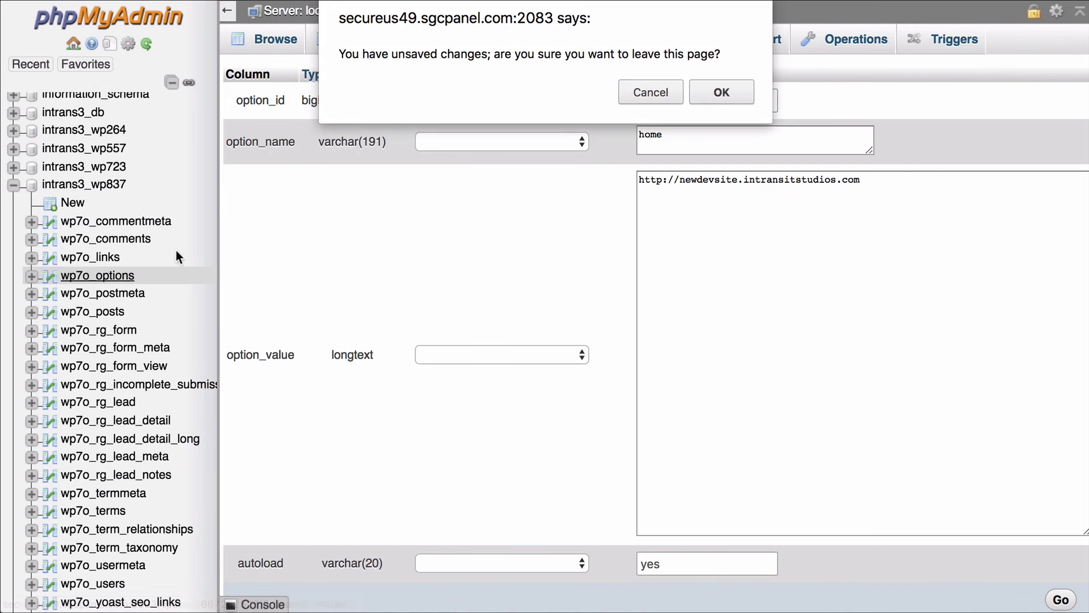
click(653, 94)
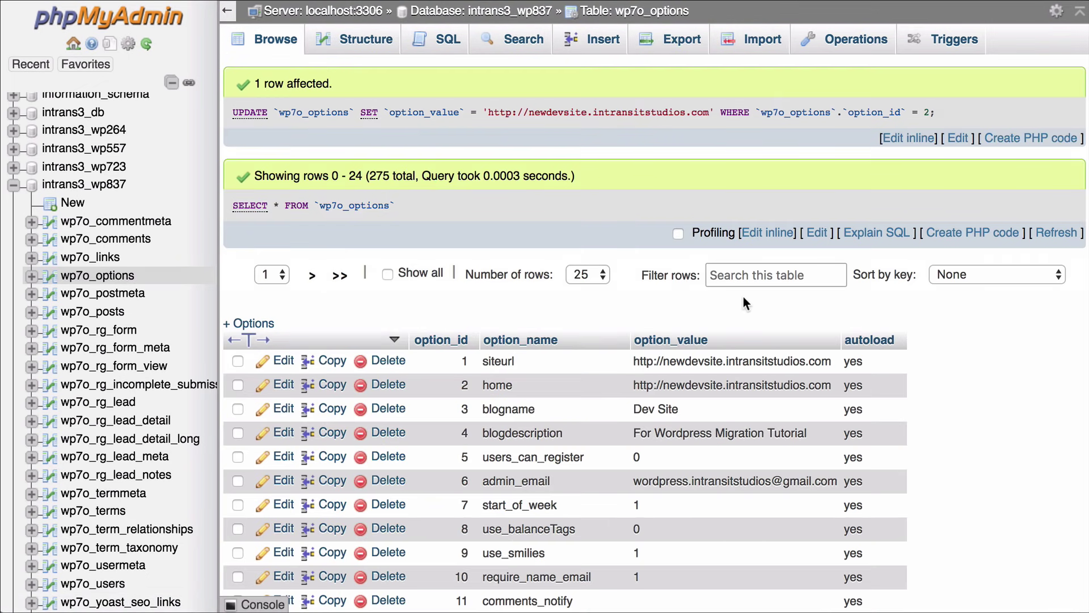
scroll(743, 298, down, 2)
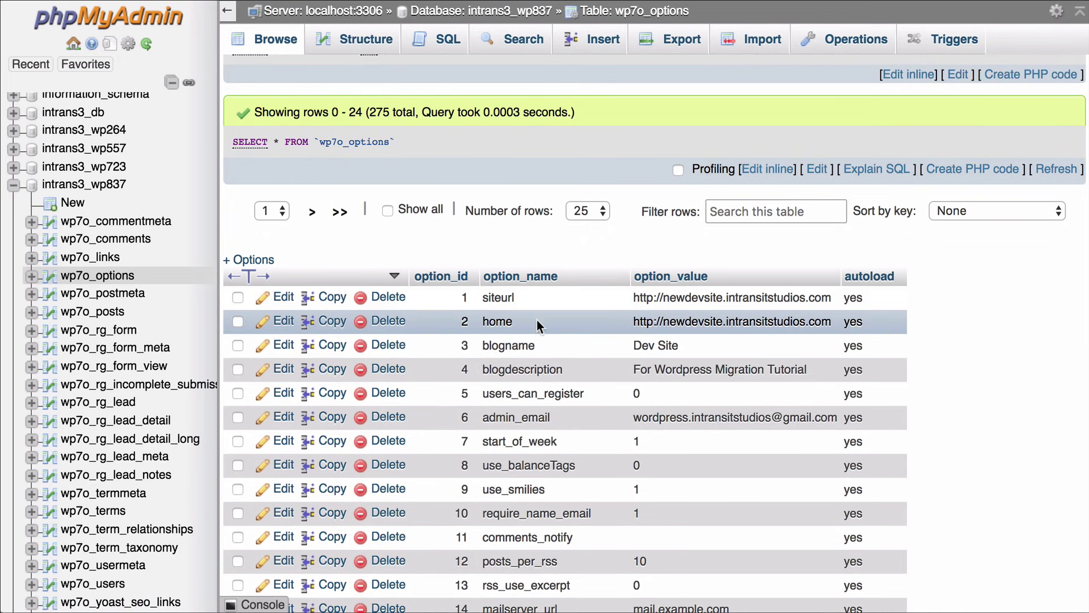
scroll(496, 191, up, 2)
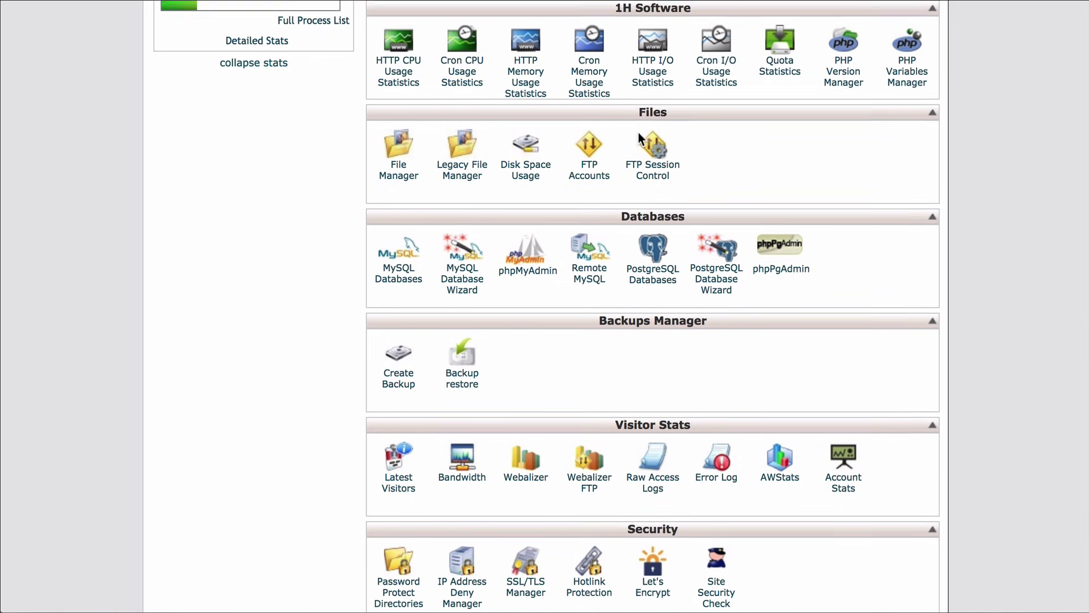
- Open the File Manager at the document root for newdevsite.intransitstudios.com with hidden files shown, and look through its files
scroll(617, 157, down, 1)
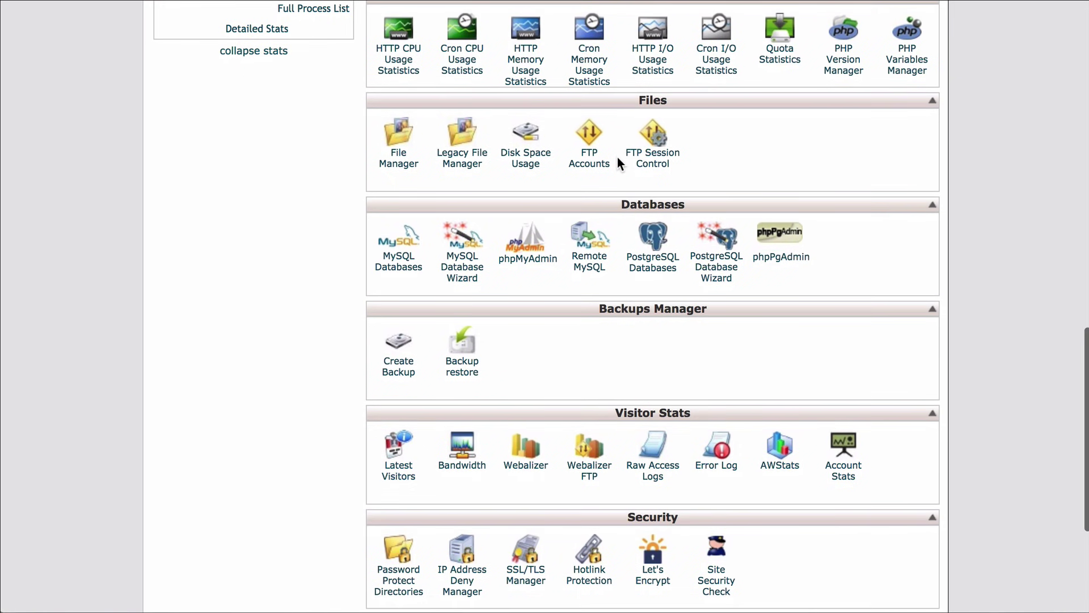
scroll(598, 166, up, 1)
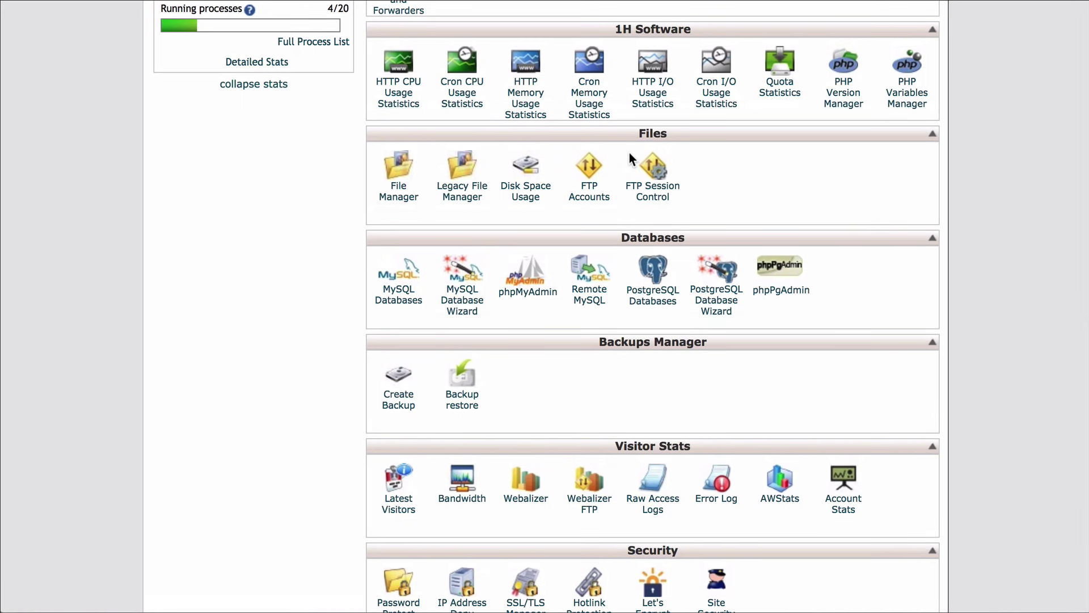
click(403, 164)
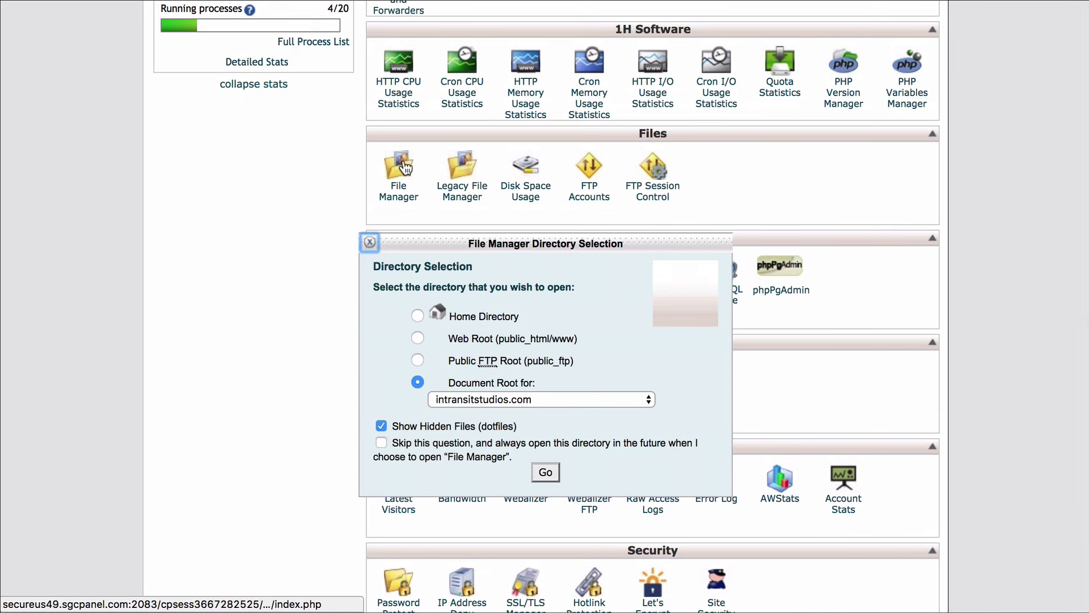
click(507, 403)
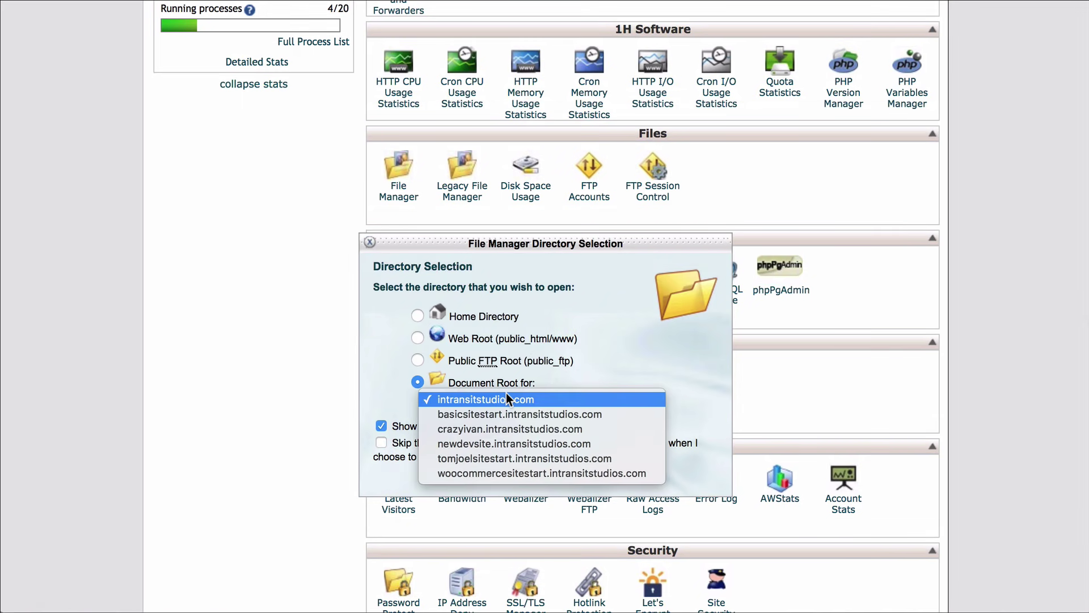
click(508, 442)
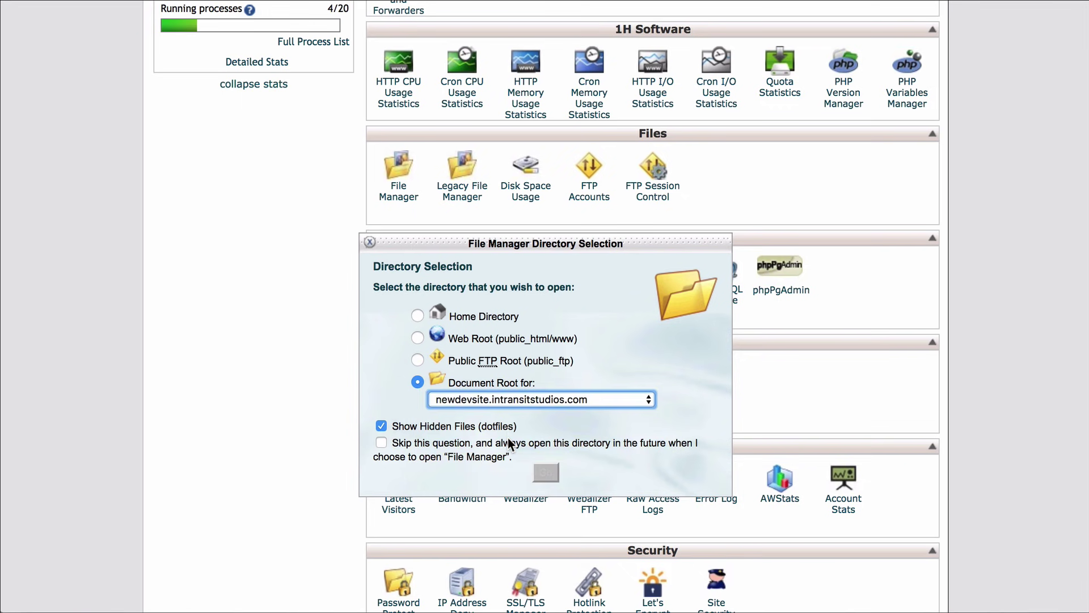
click(545, 475)
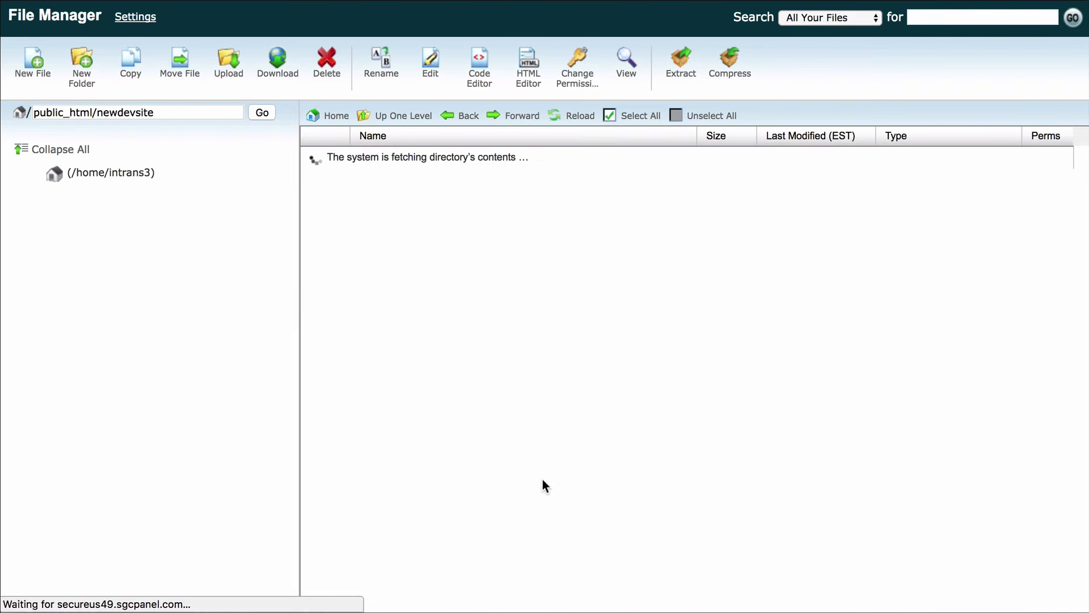
scroll(680, 352, down, 3)
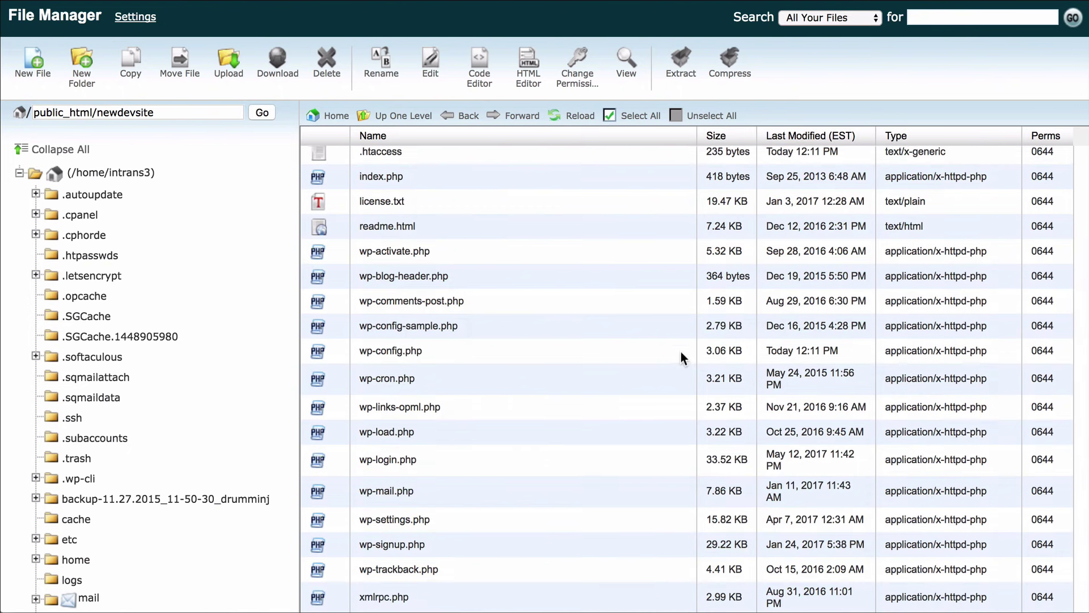
scroll(624, 329, up, 3)
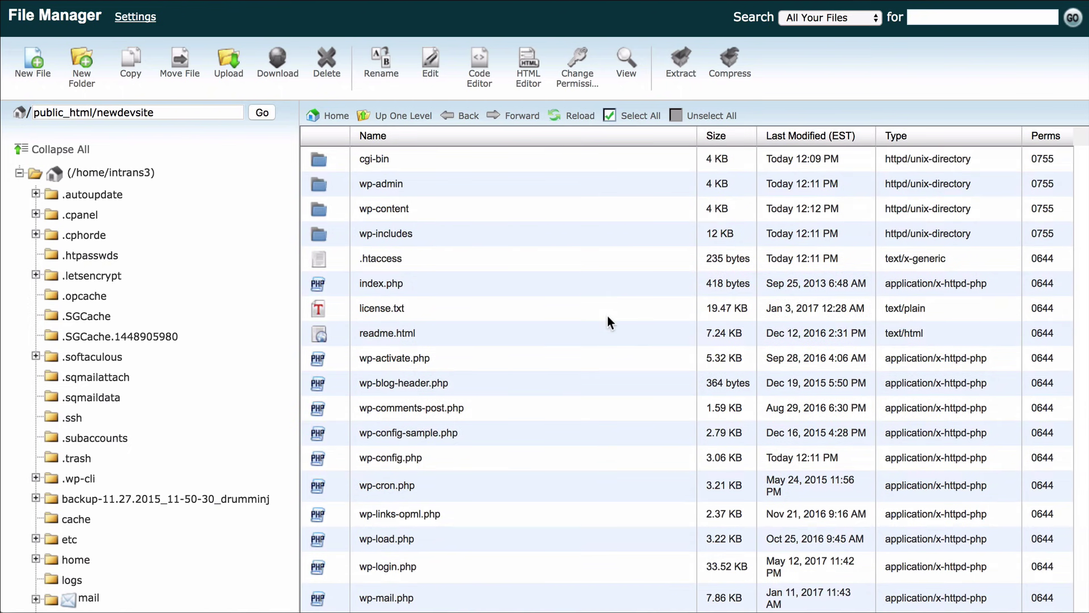
- Delete the existing wp-content folder from public_html/newdevsite
click(455, 204)
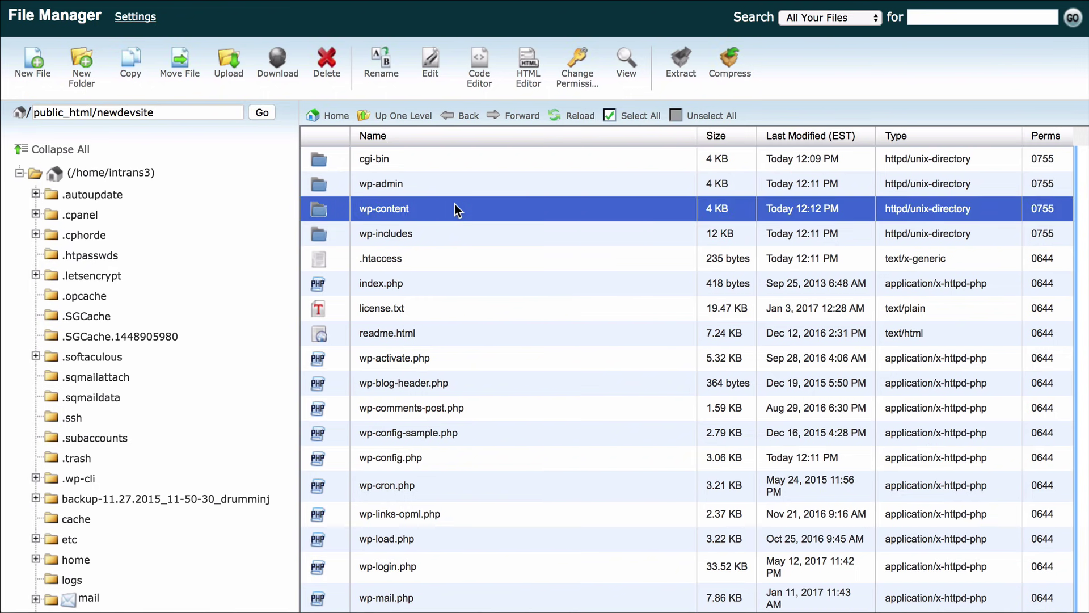
right_click(454, 204)
click(491, 316)
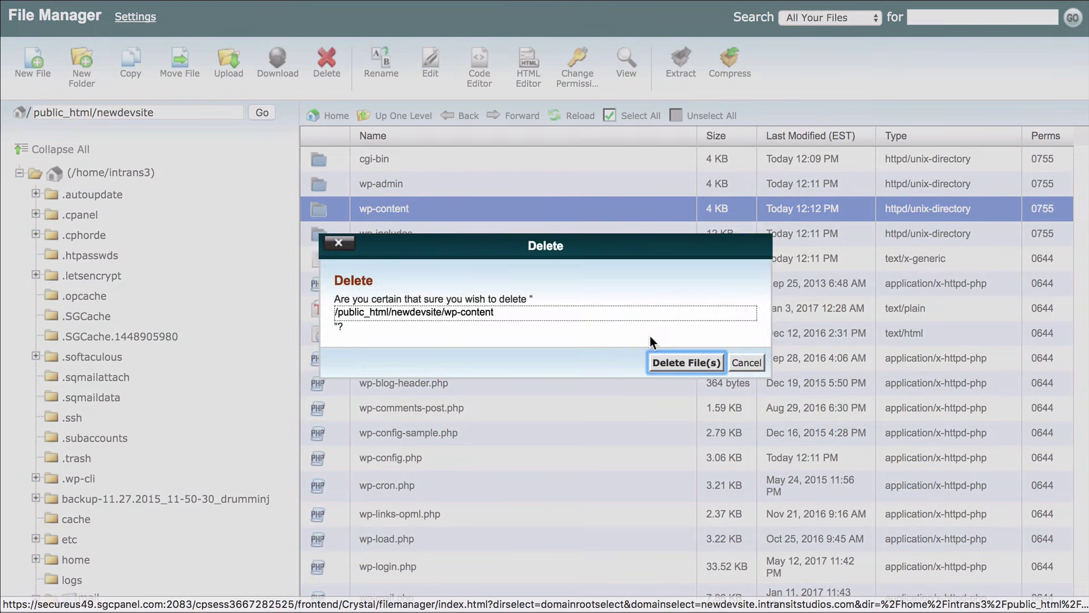
click(678, 361)
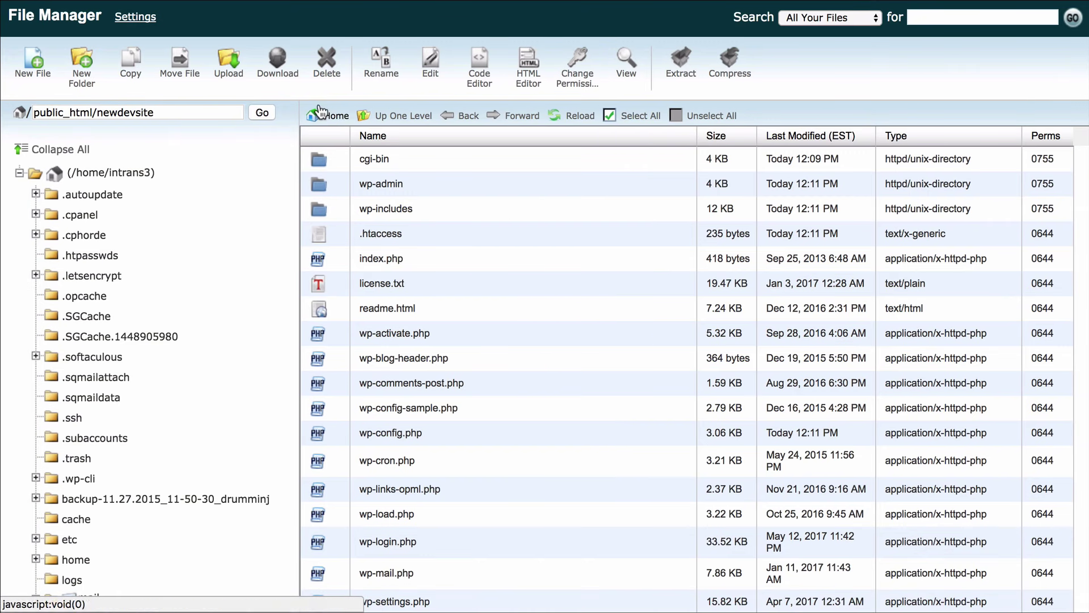
- Upload wp-content.zip from the Downloads folder into public_html/newdevsite and return to that directory
click(230, 62)
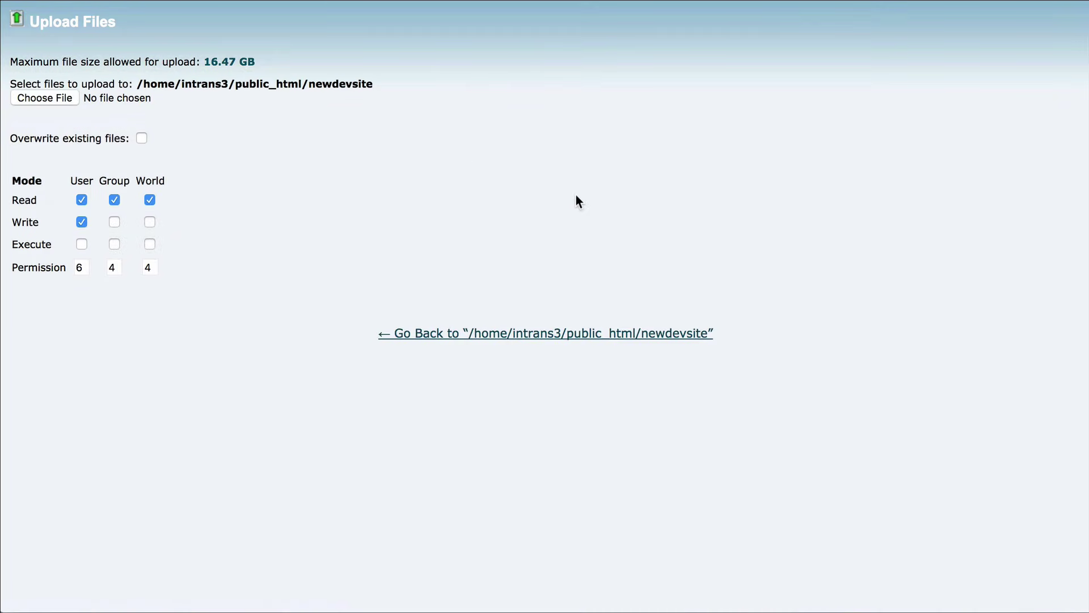
click(39, 96)
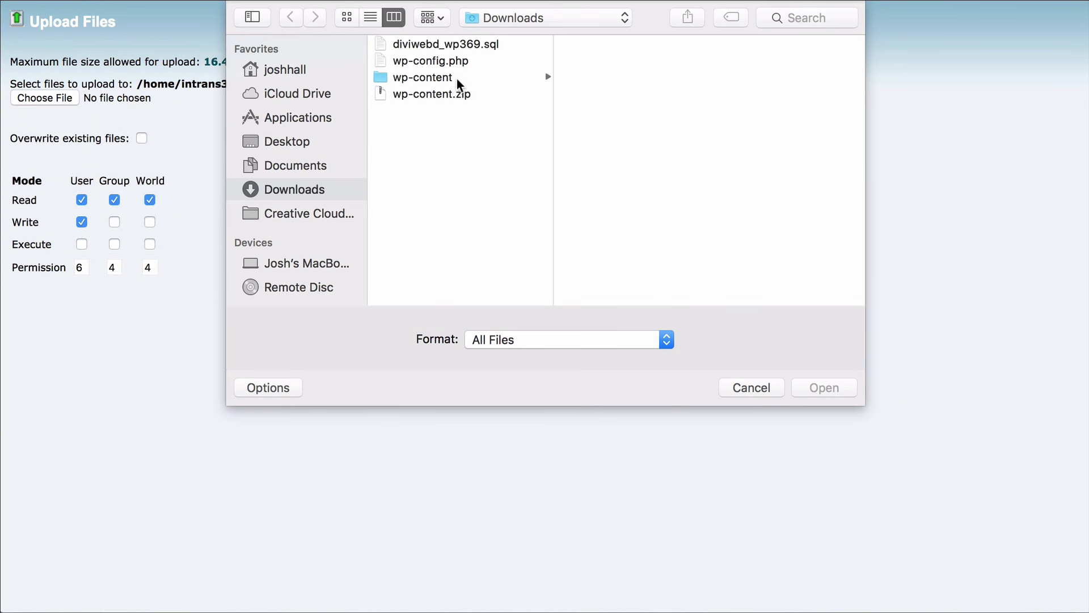
click(458, 96)
click(447, 76)
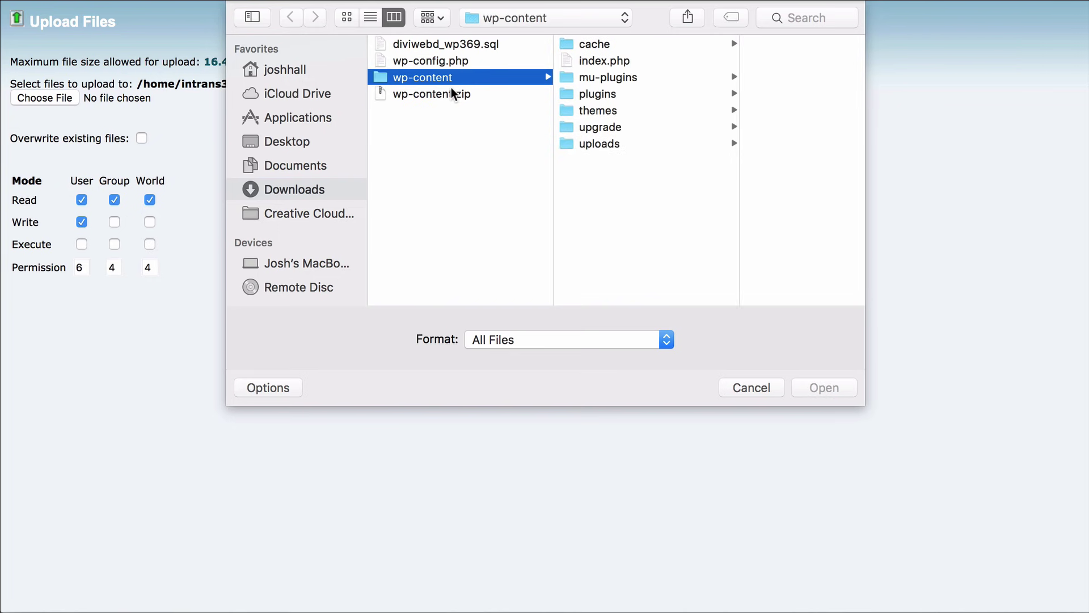
click(454, 94)
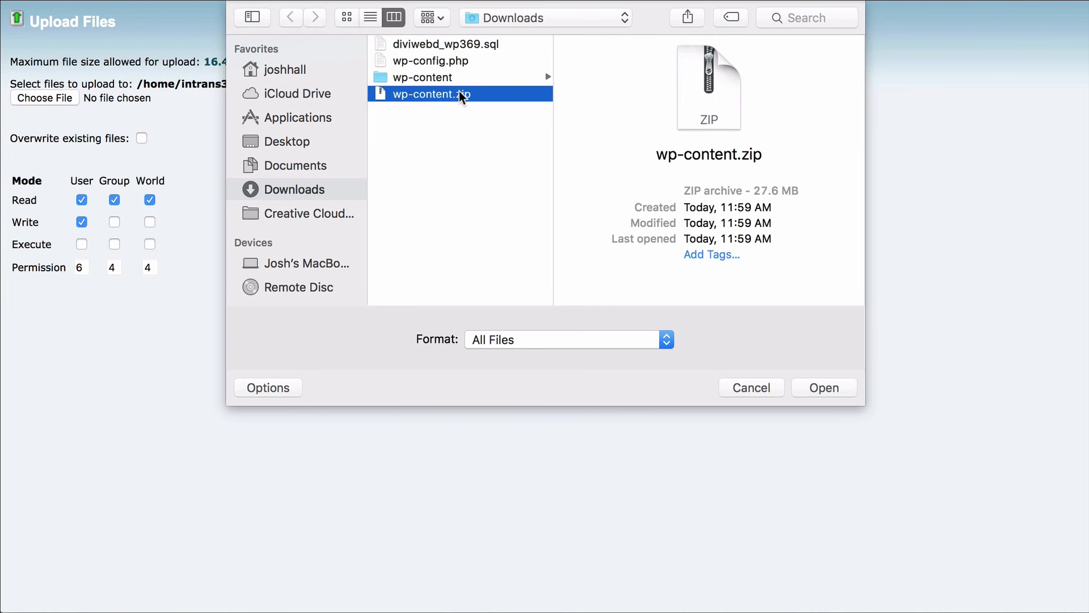
click(823, 390)
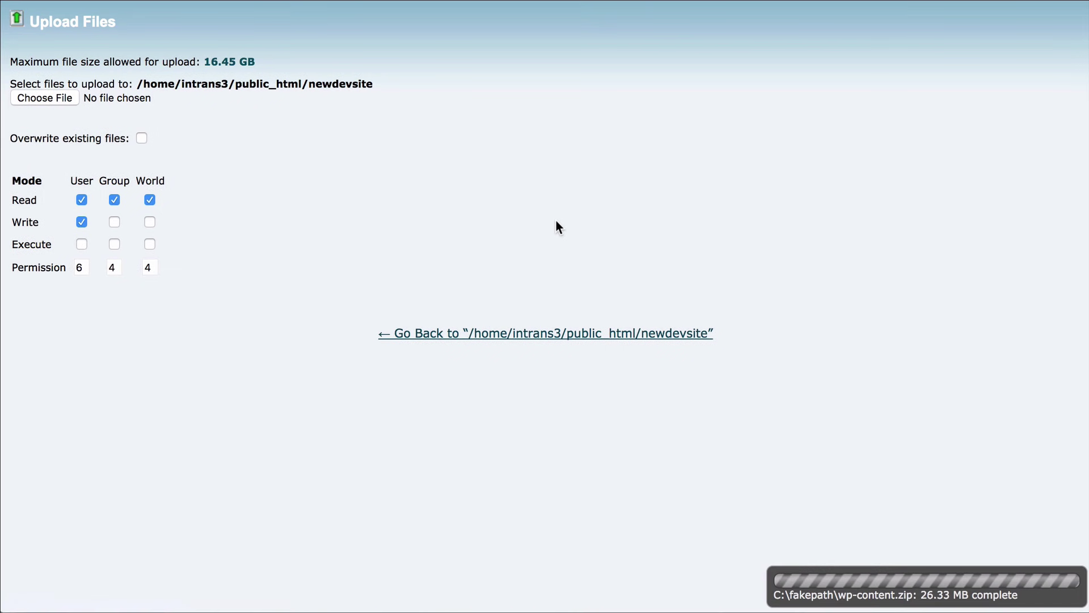
click(536, 335)
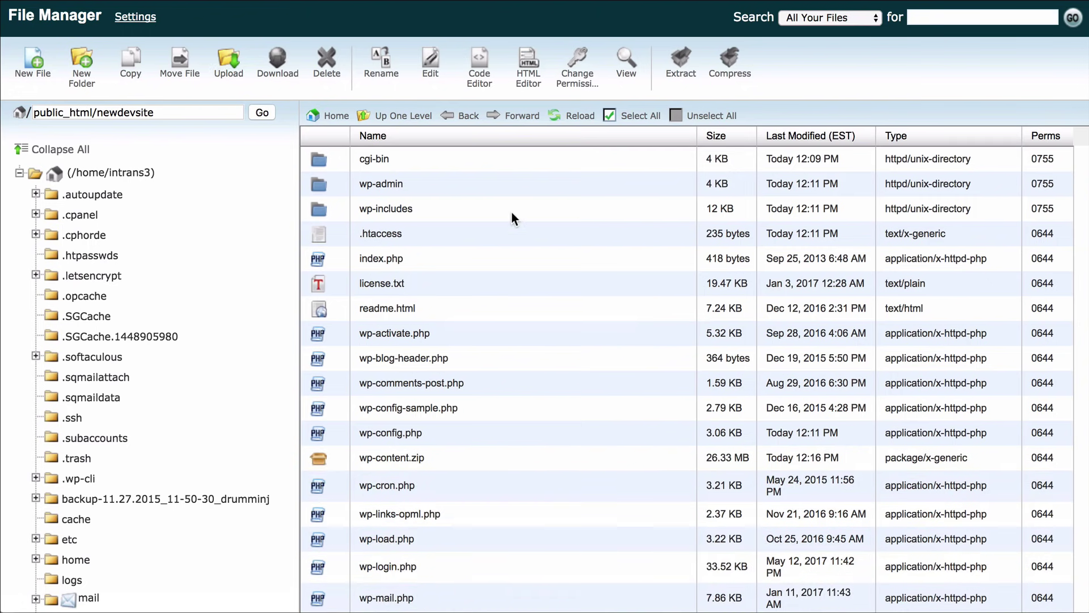
- Extract wp-content.zip into /public_html/newdevsite and dismiss the extraction results
scroll(512, 212, down, 2)
scroll(485, 340, down, 2)
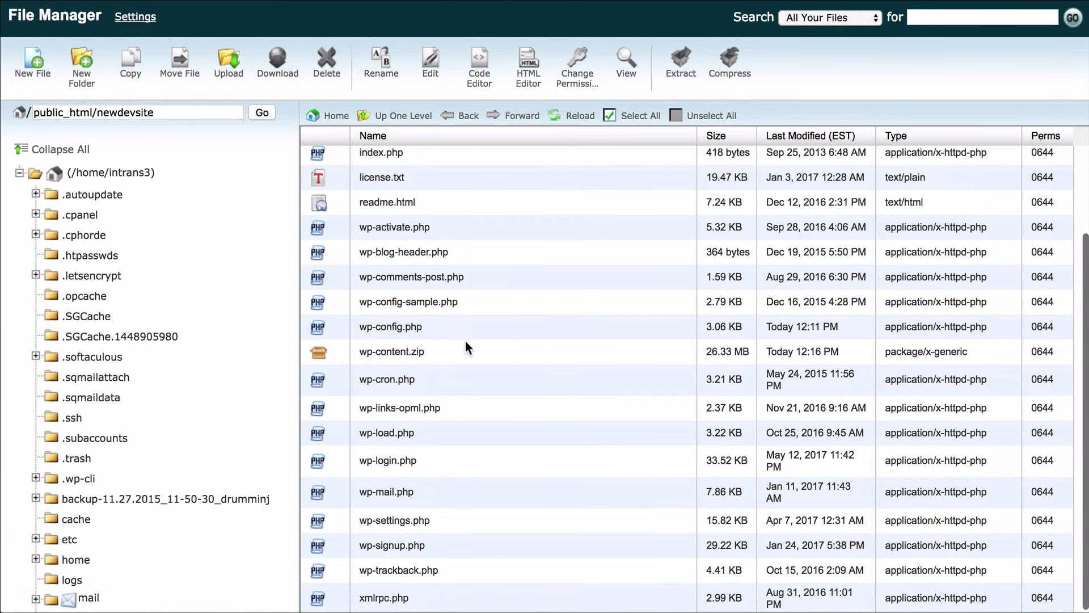
right_click(478, 346)
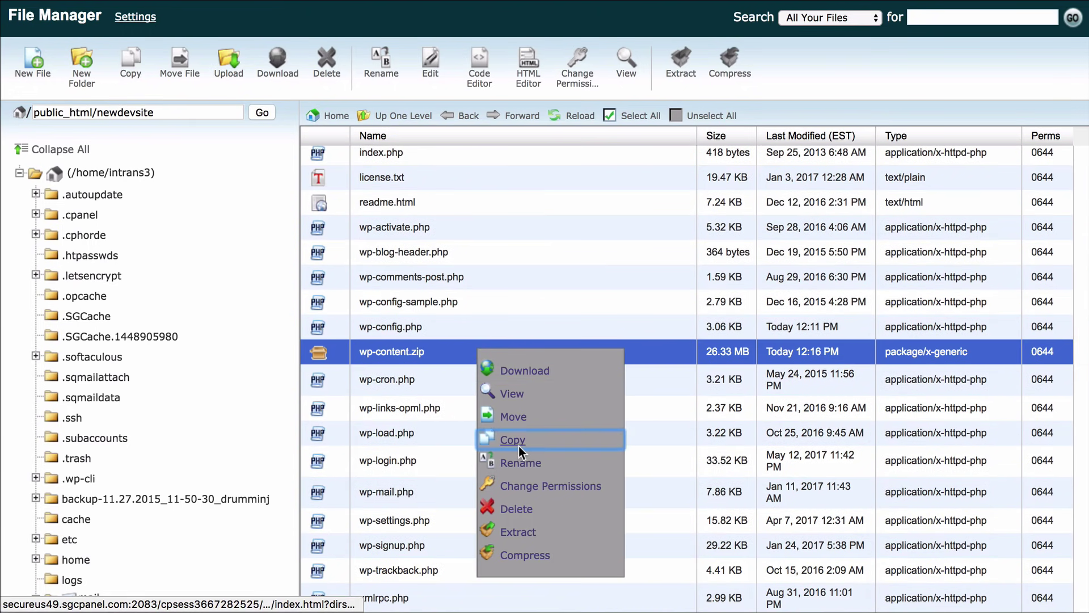
click(514, 531)
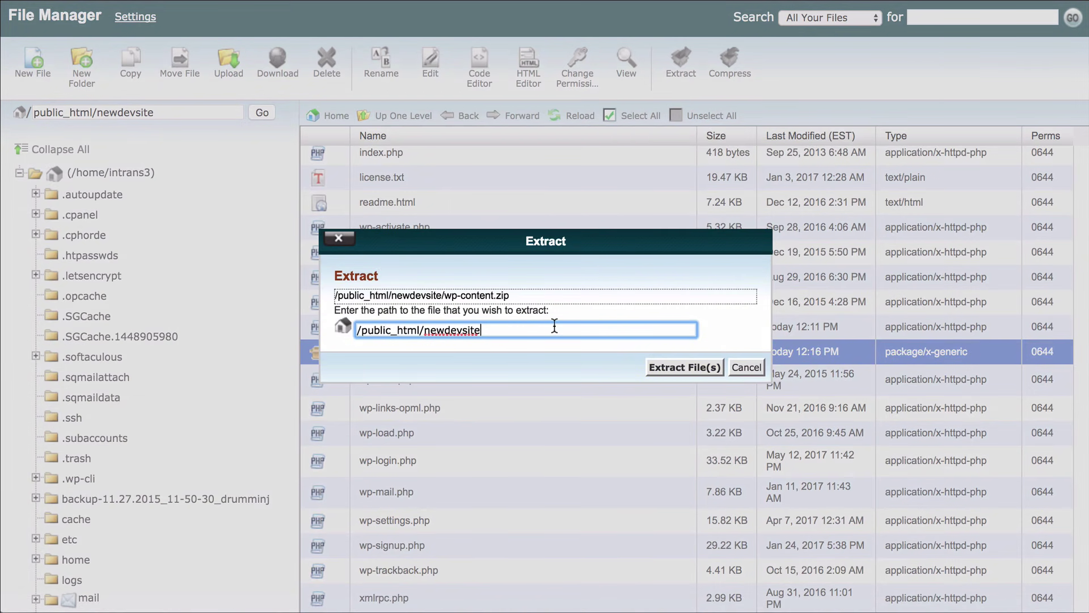
click(686, 367)
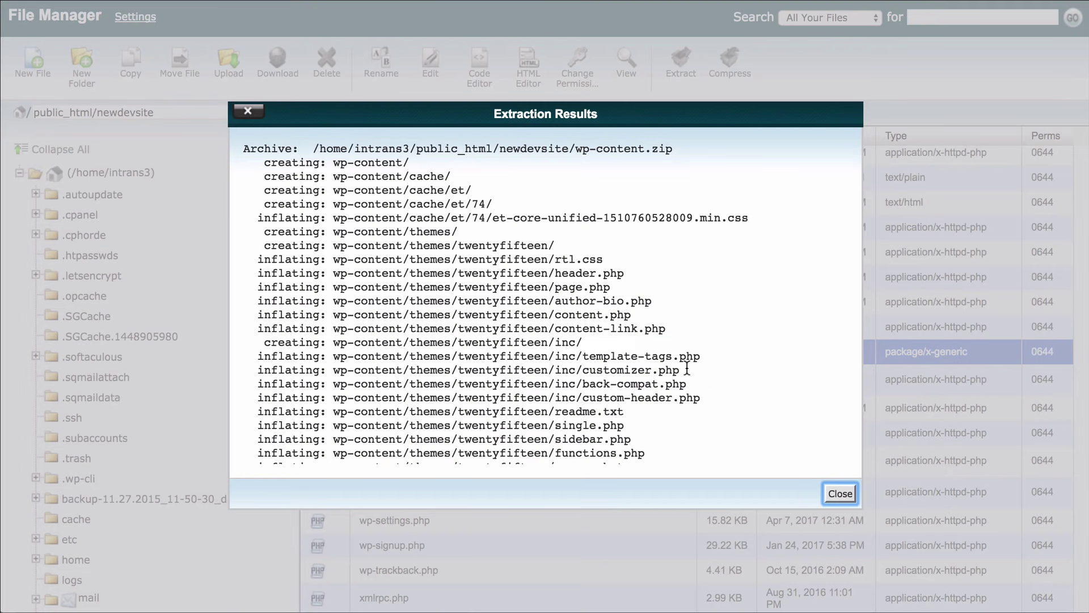
click(842, 493)
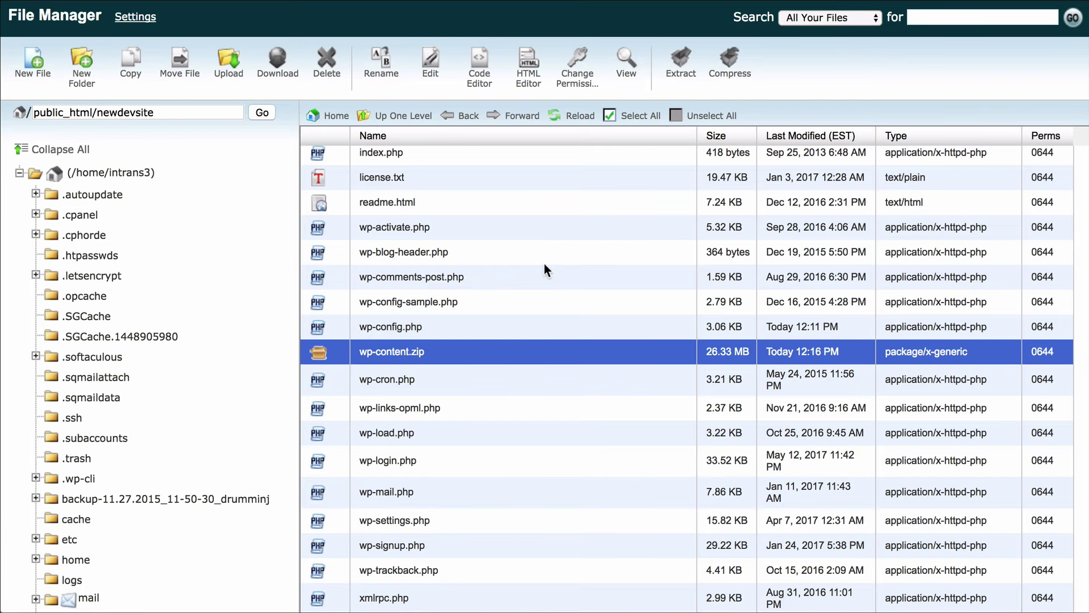
- Reload the newdevsite folder listing, inspect the extracted wp-content folder and its themes subfolder, and return to newdevsite
click(404, 115)
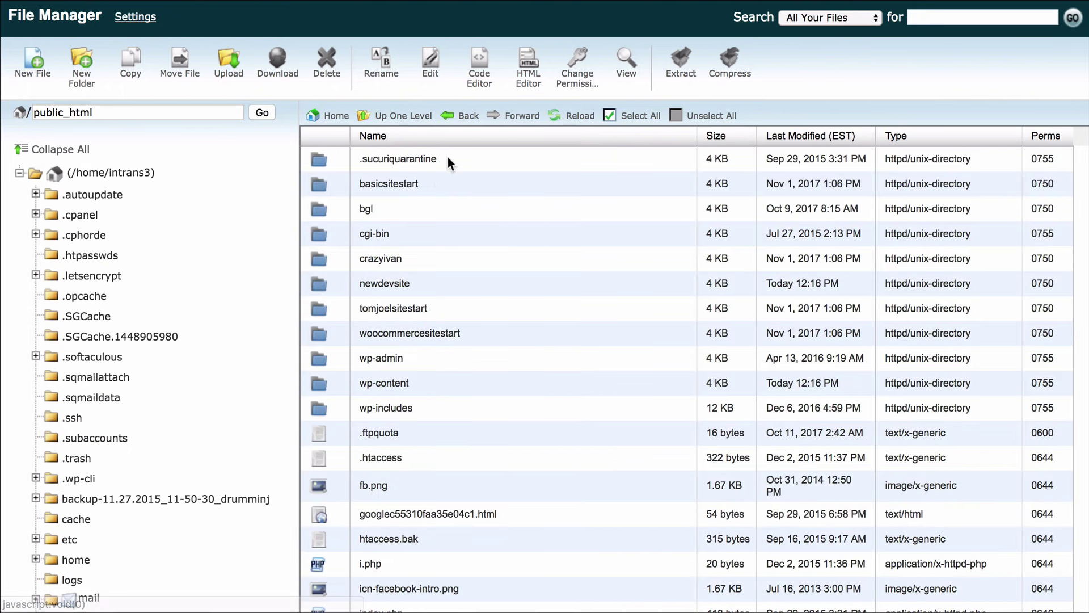
scroll(435, 171, down, 1)
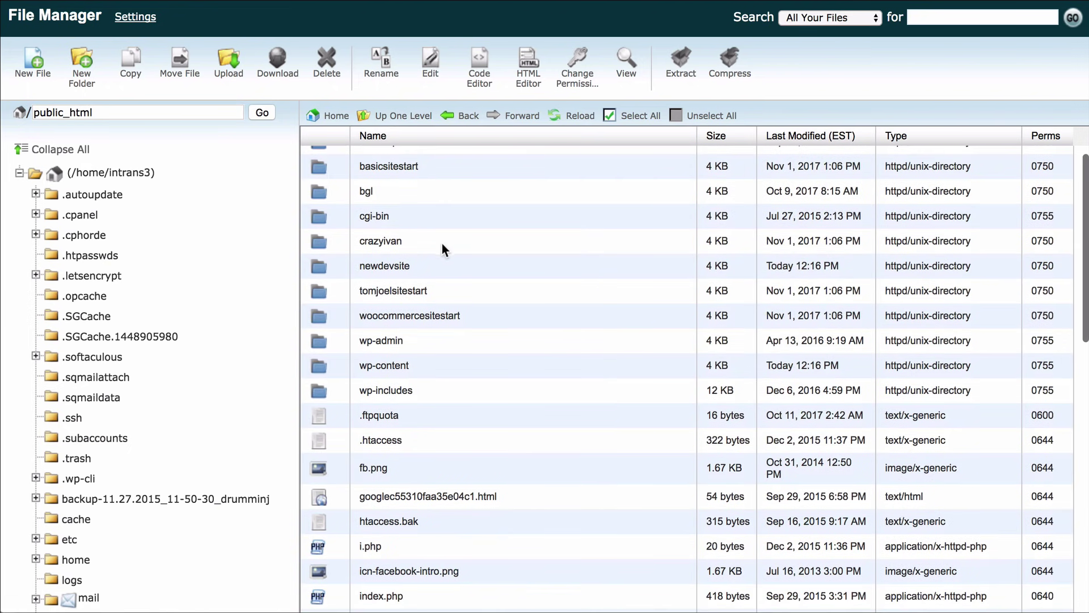
double_click(429, 266)
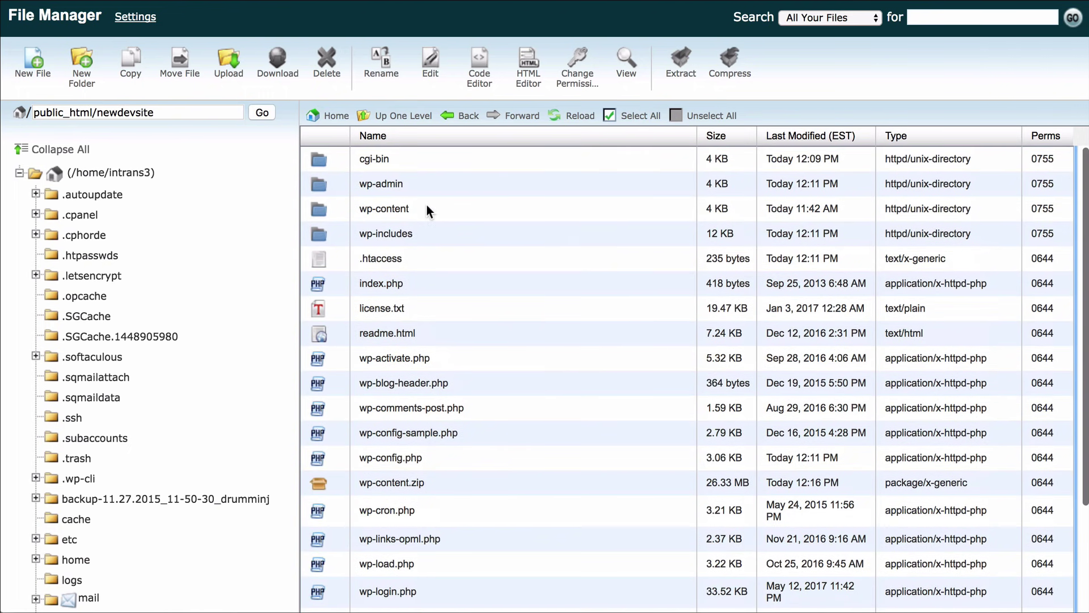
double_click(427, 207)
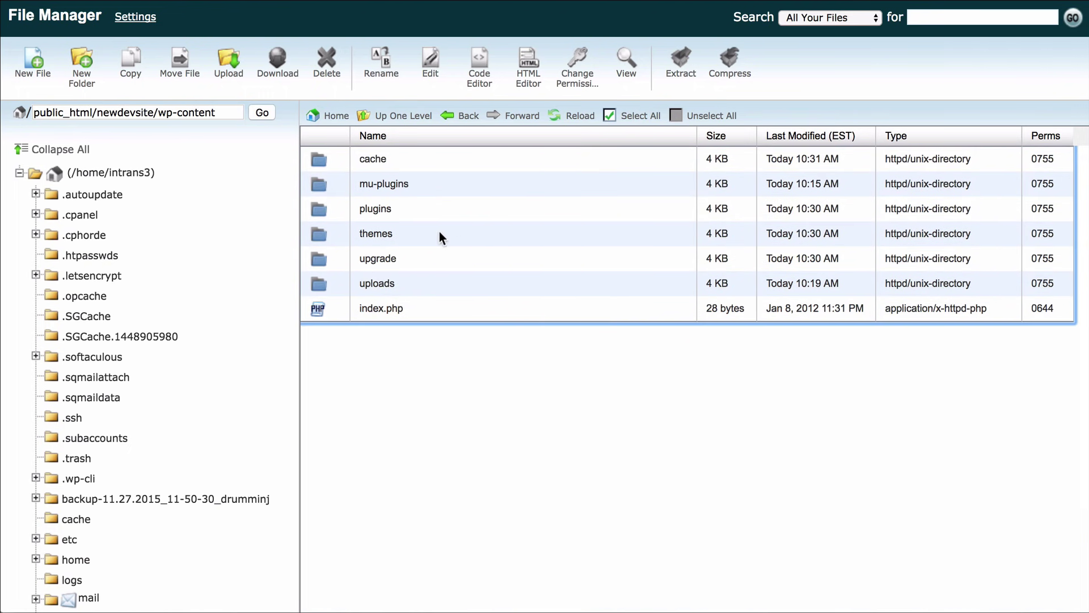
double_click(439, 233)
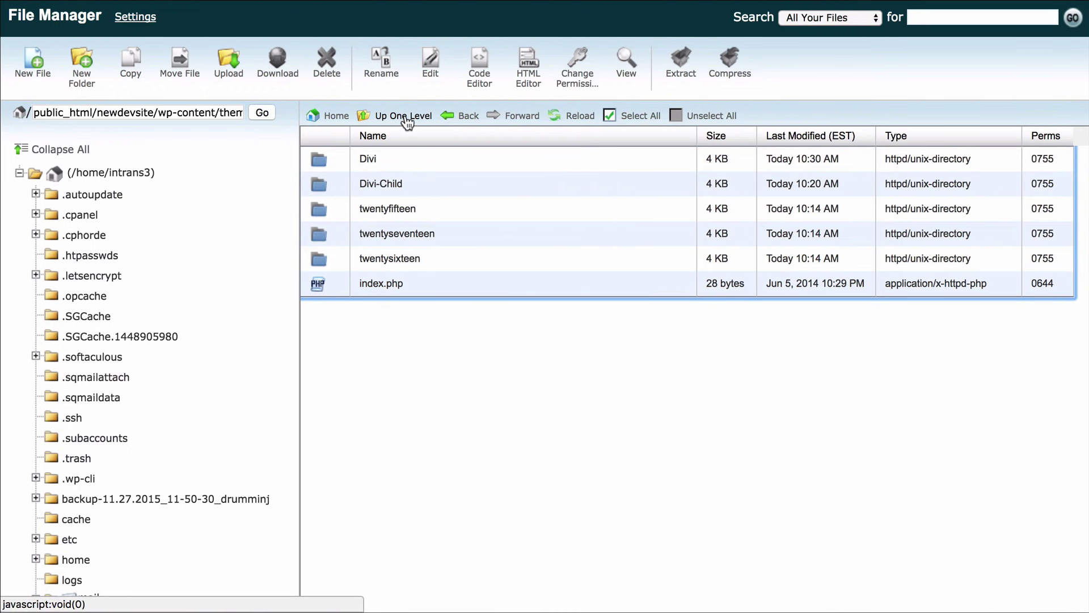
click(406, 118)
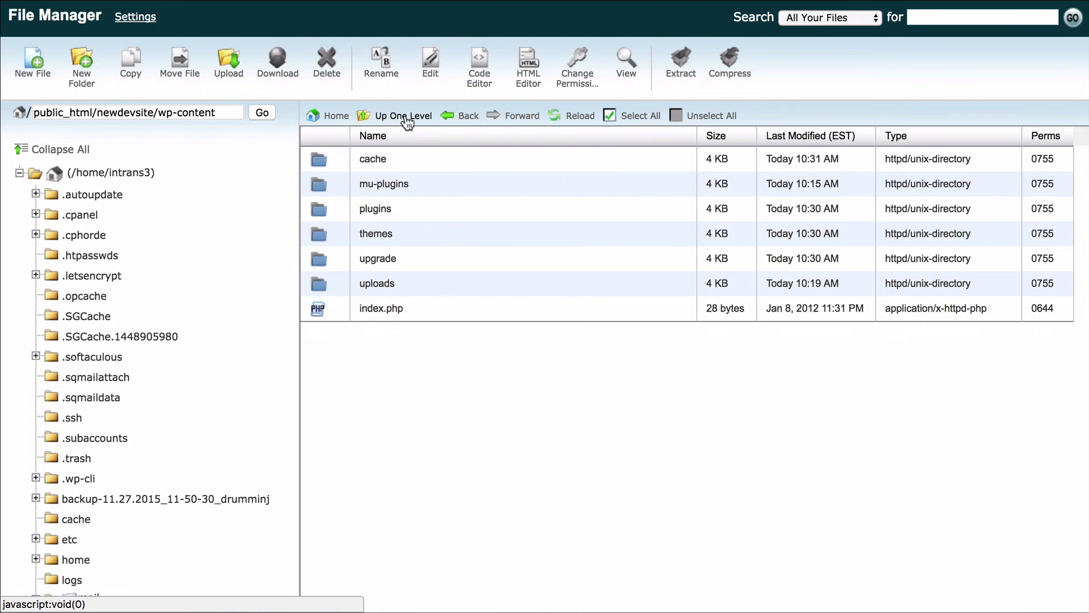
click(464, 120)
click(464, 119)
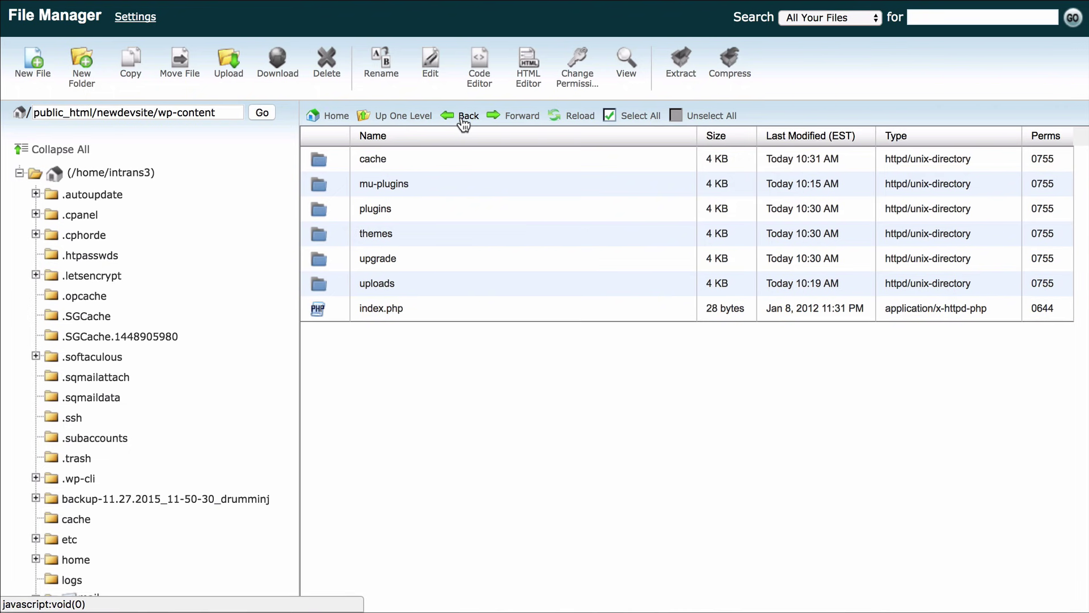
click(464, 119)
- Delete the wp-content.zip archive from public_html/newdevsite
scroll(500, 281, down, 1)
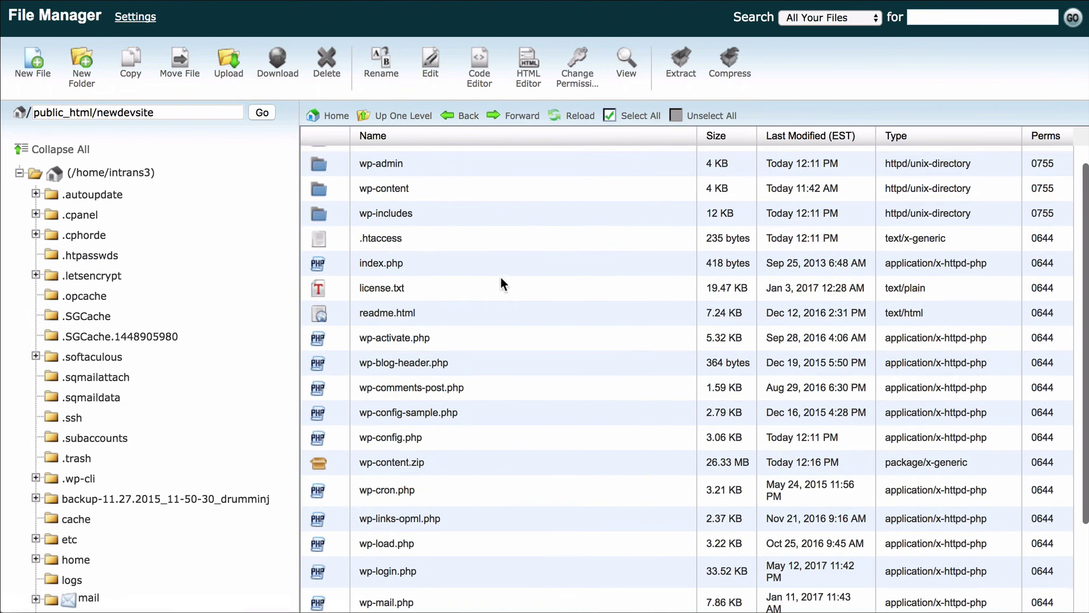
right_click(475, 451)
click(518, 532)
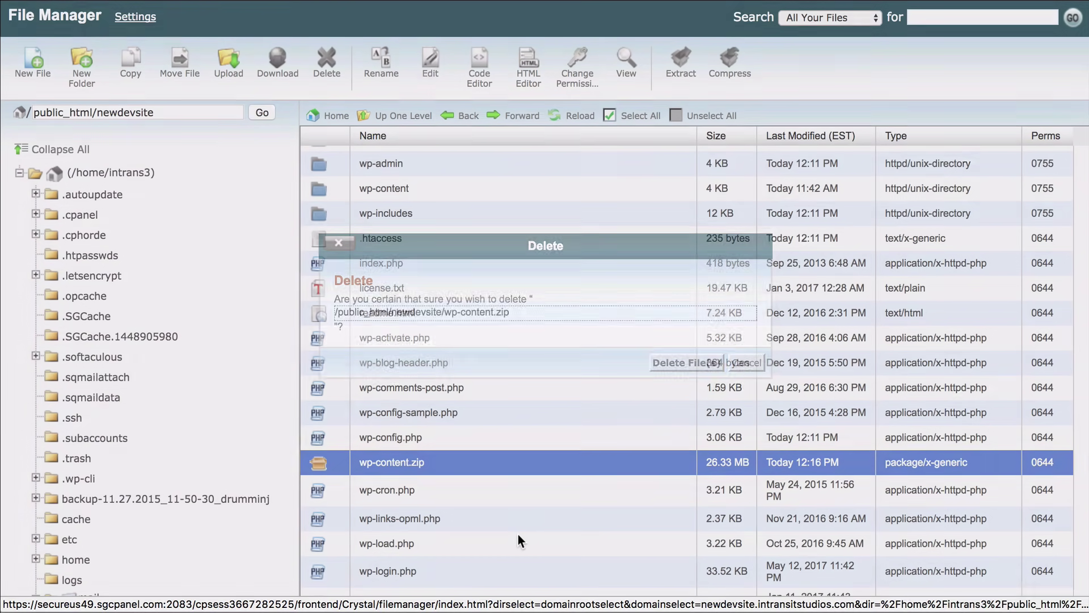
click(685, 362)
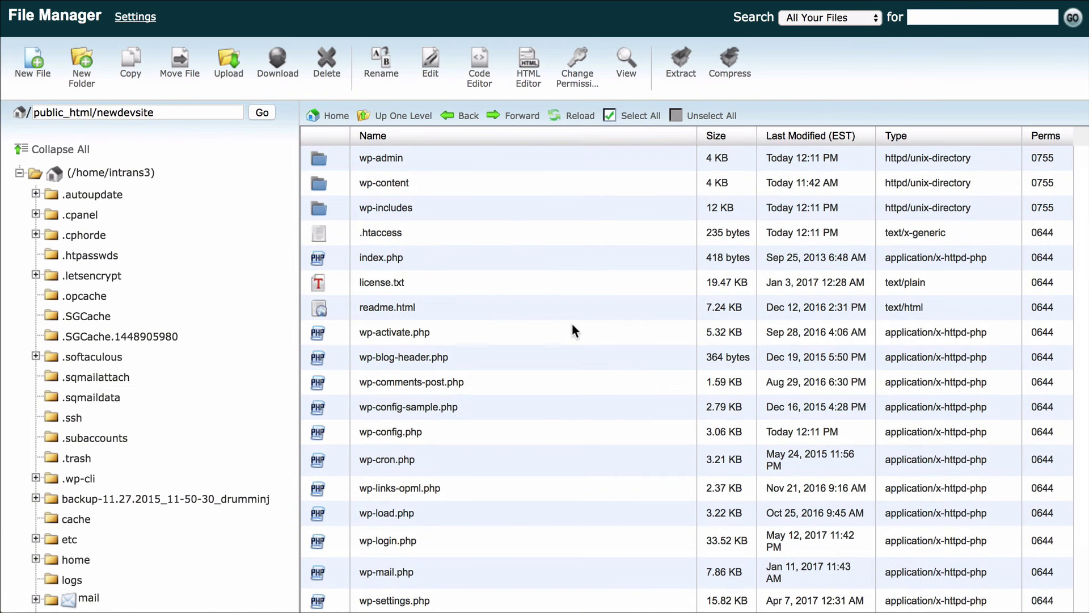
scroll(618, 229, down, 3)
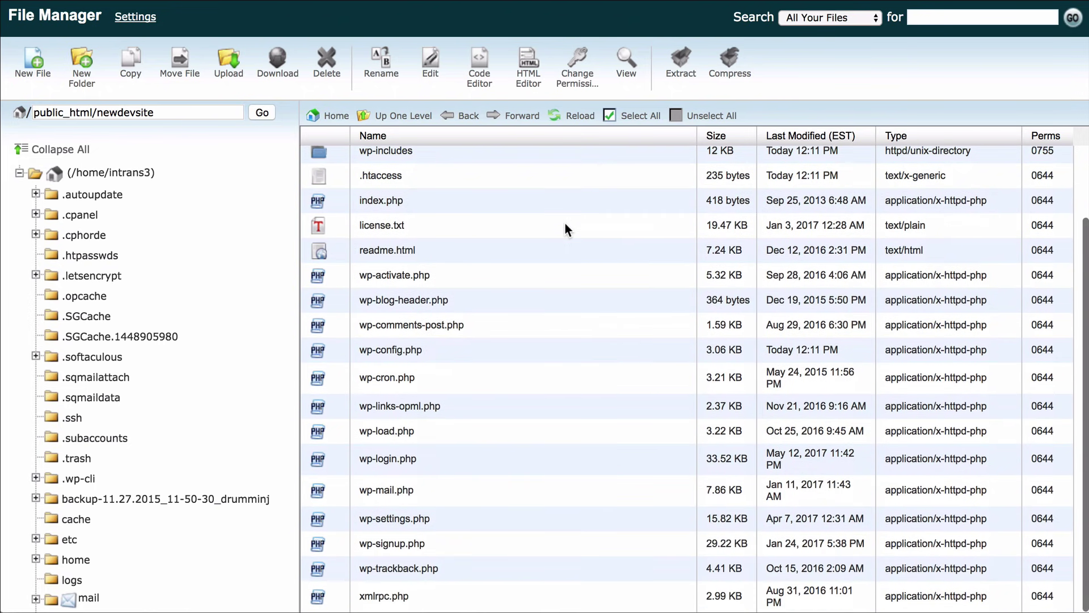
scroll(543, 276, up, 1)
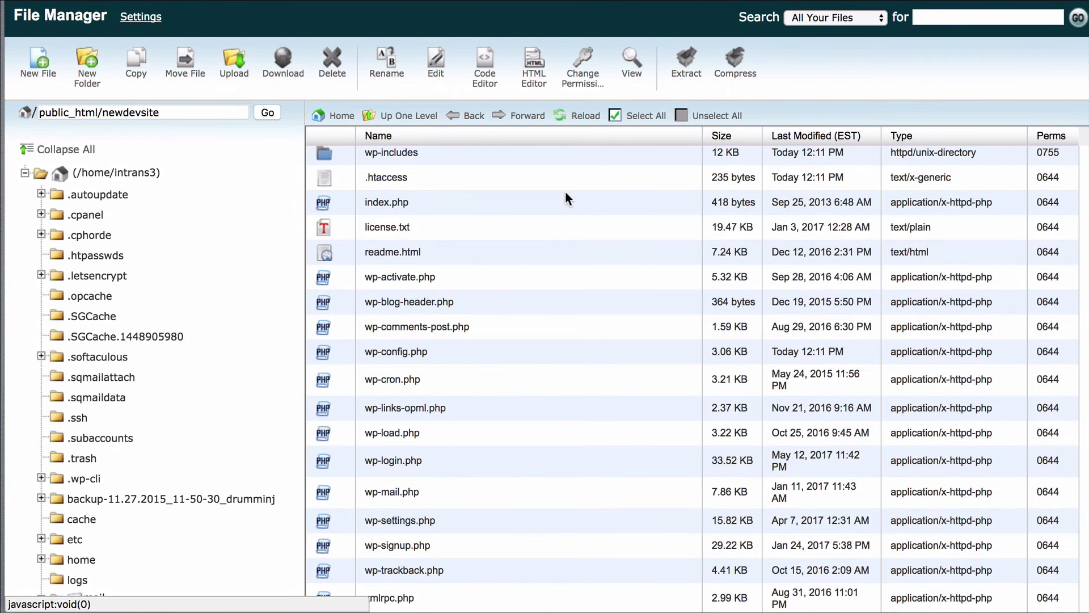
scroll(554, 236, down, 1)
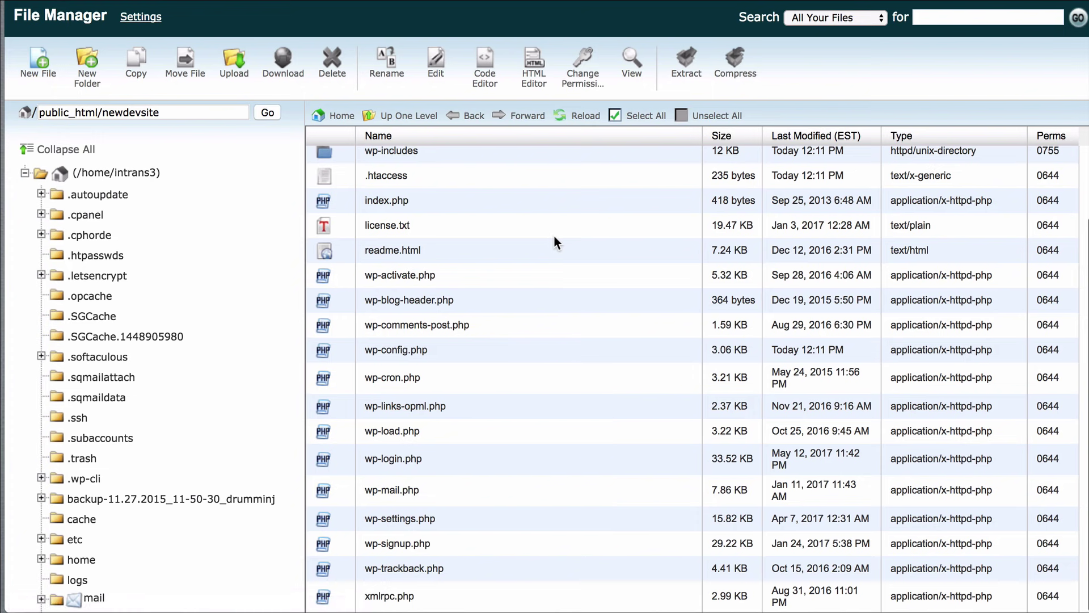
click(485, 350)
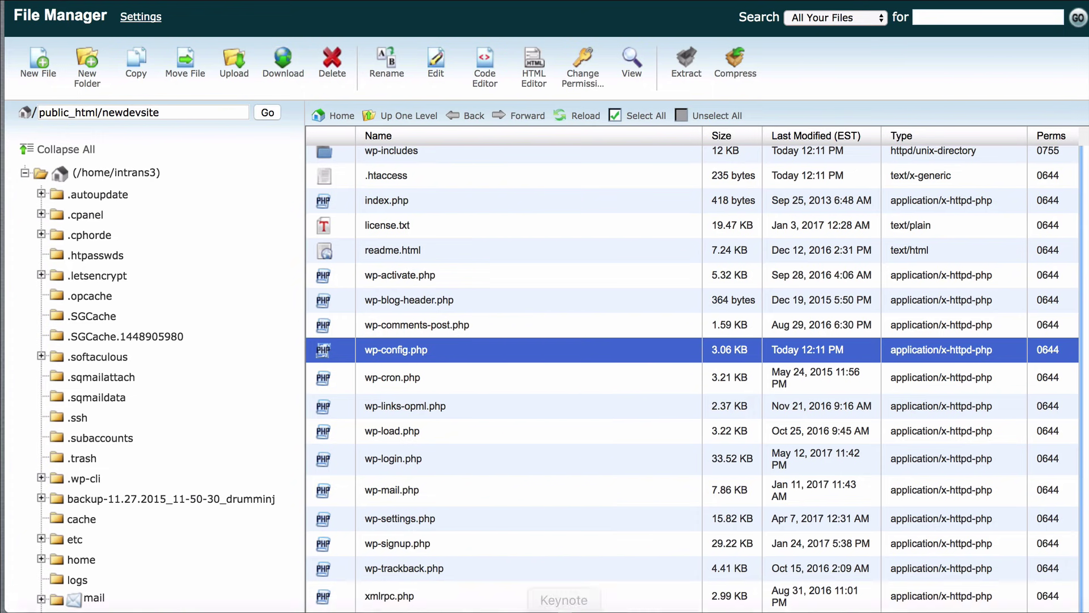
right_click(608, 346)
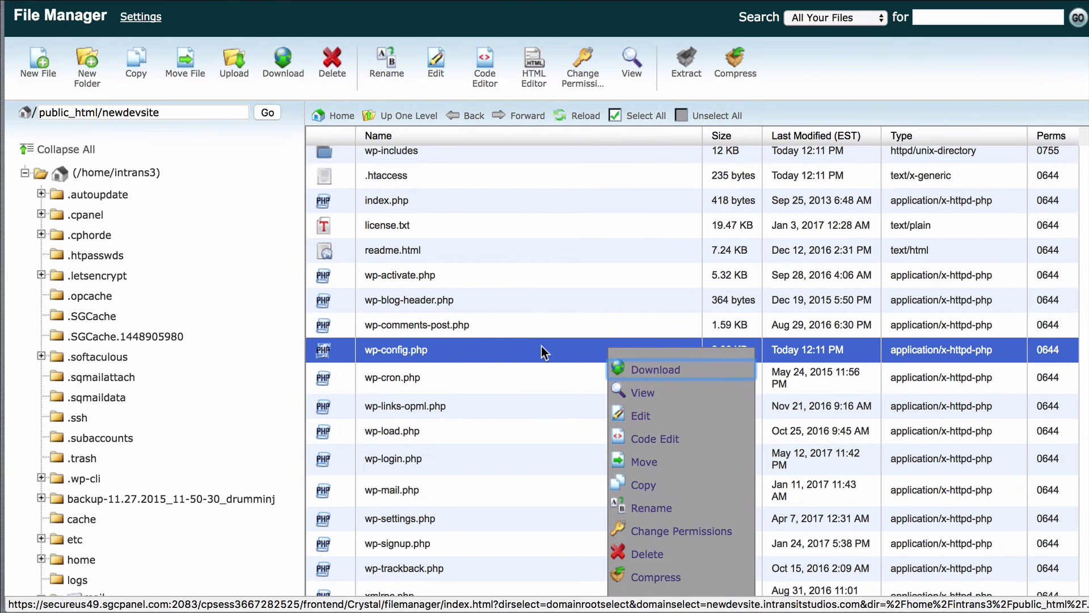
click(656, 370)
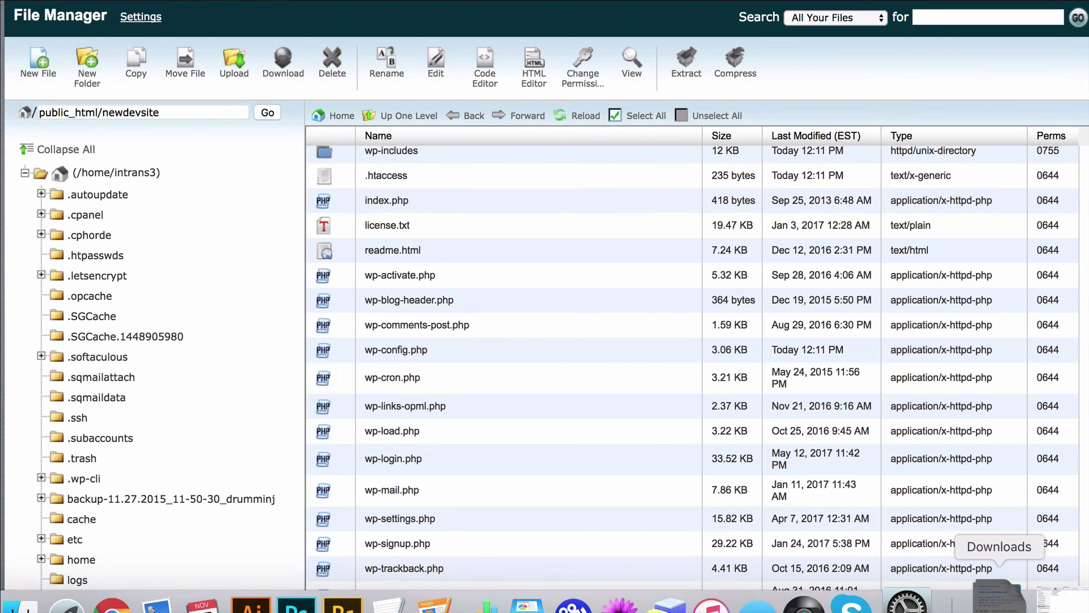
- Open the Downloads folder in Finder and create a new folder named Old Site in it
click(1008, 600)
click(1023, 347)
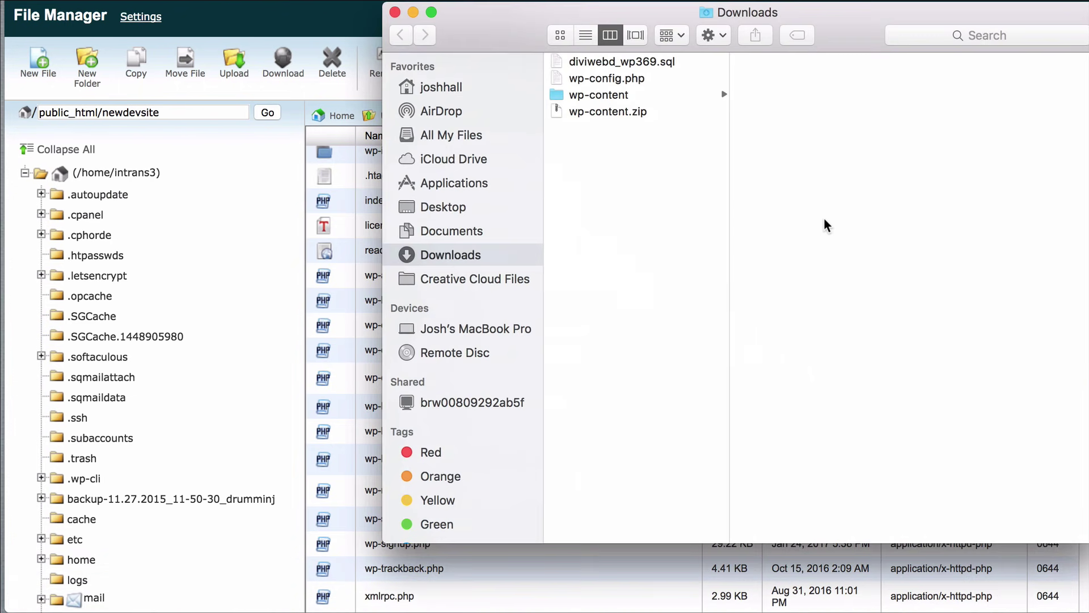
right_click(600, 160)
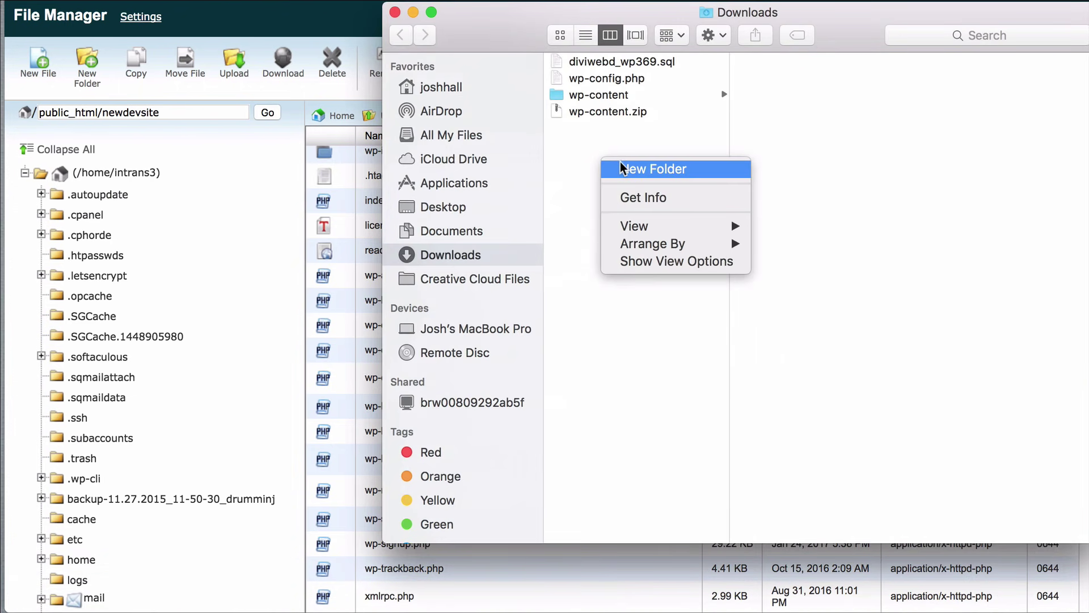
click(622, 163)
text(Old Site)
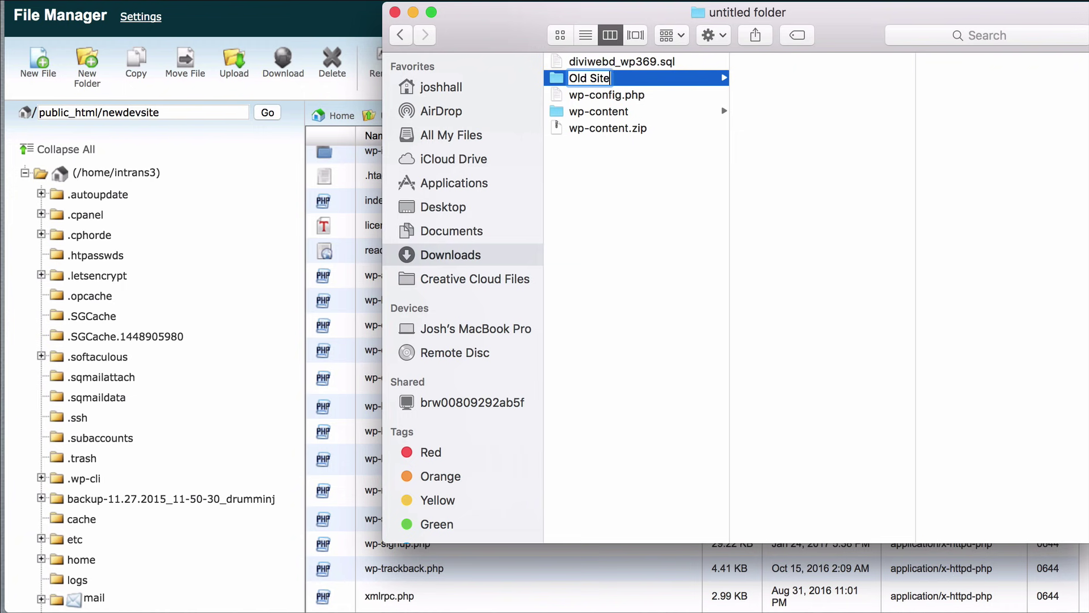
click(630, 191)
- Move diviwebd_wp369.sql, wp-config.php, wp-content and wp-content.zip into the Old Site folder and return to the browser's File Manager
click(645, 60)
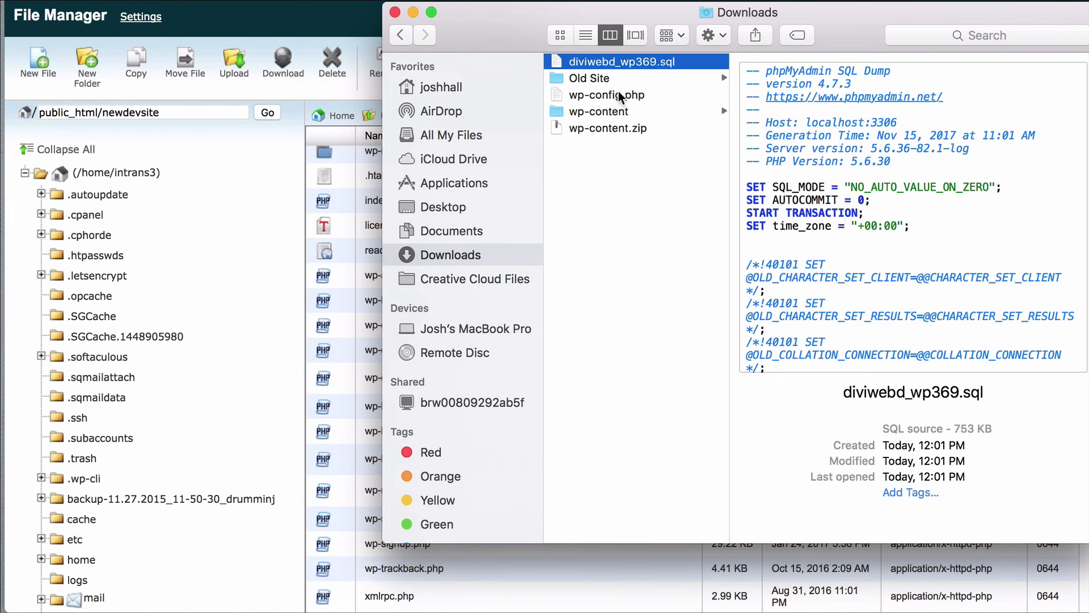
super+click(617, 94)
shift+click(610, 127)
drag(607, 111, 598, 80)
click(593, 57)
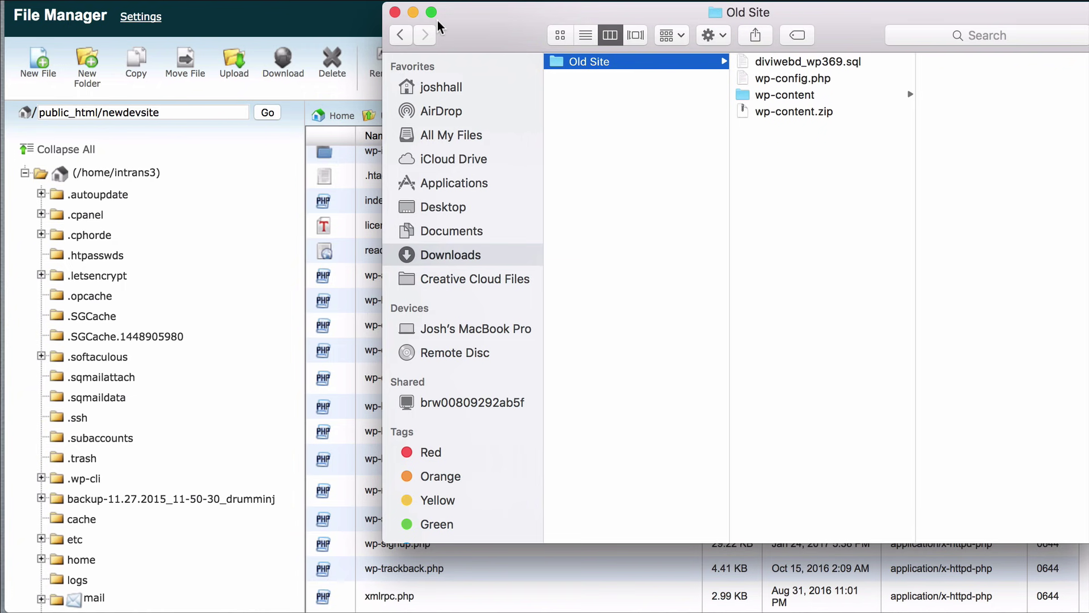
click(346, 18)
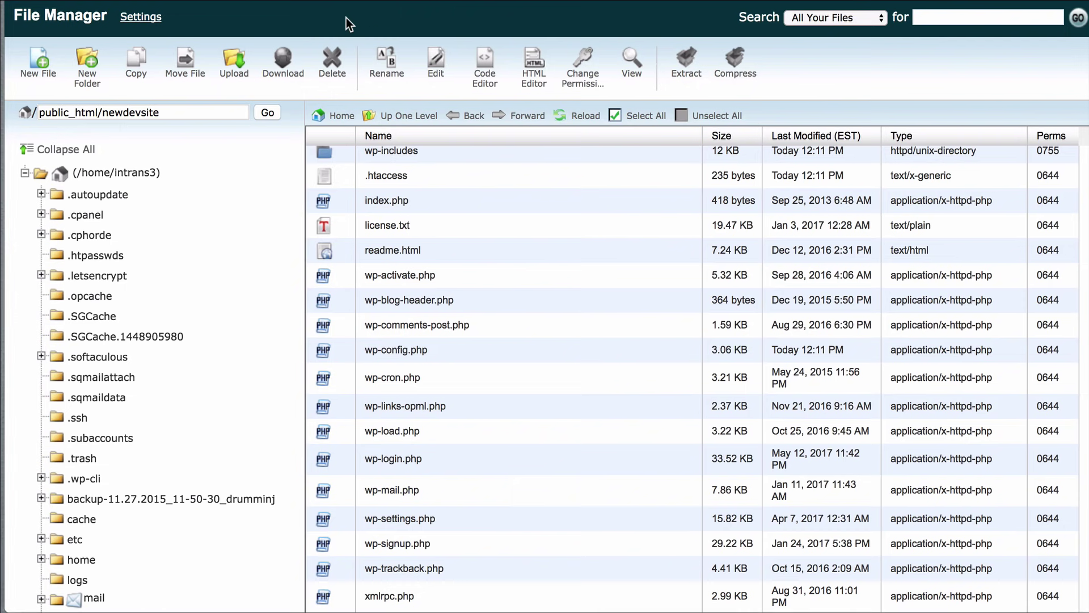
- Download wp-config.php from public_html/newdevsite, open the downloaded copy in TextMate and close the Finder window
double_click(489, 345)
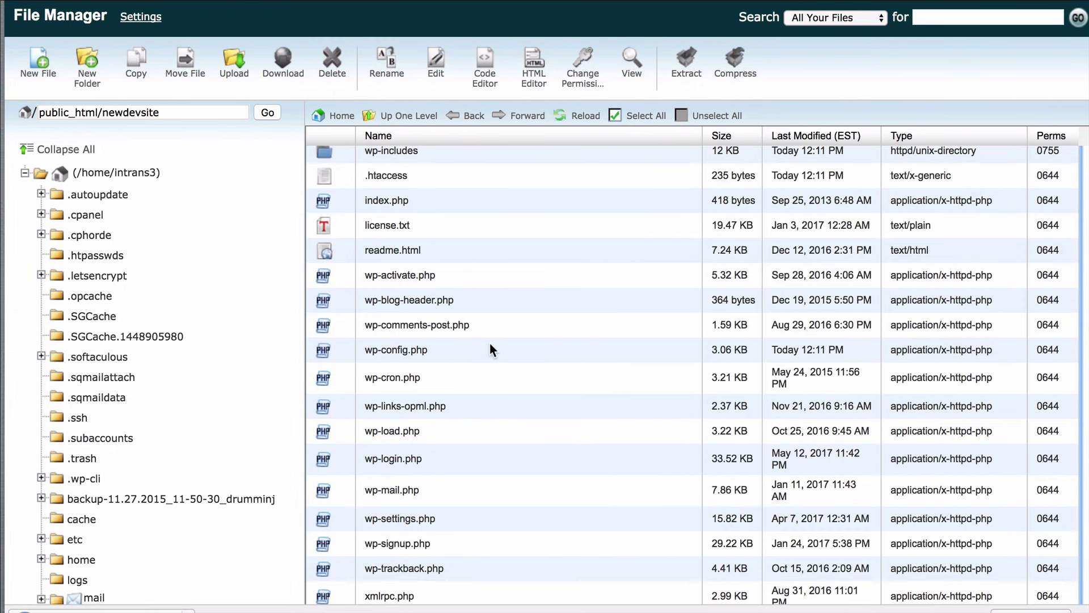
click(1043, 604)
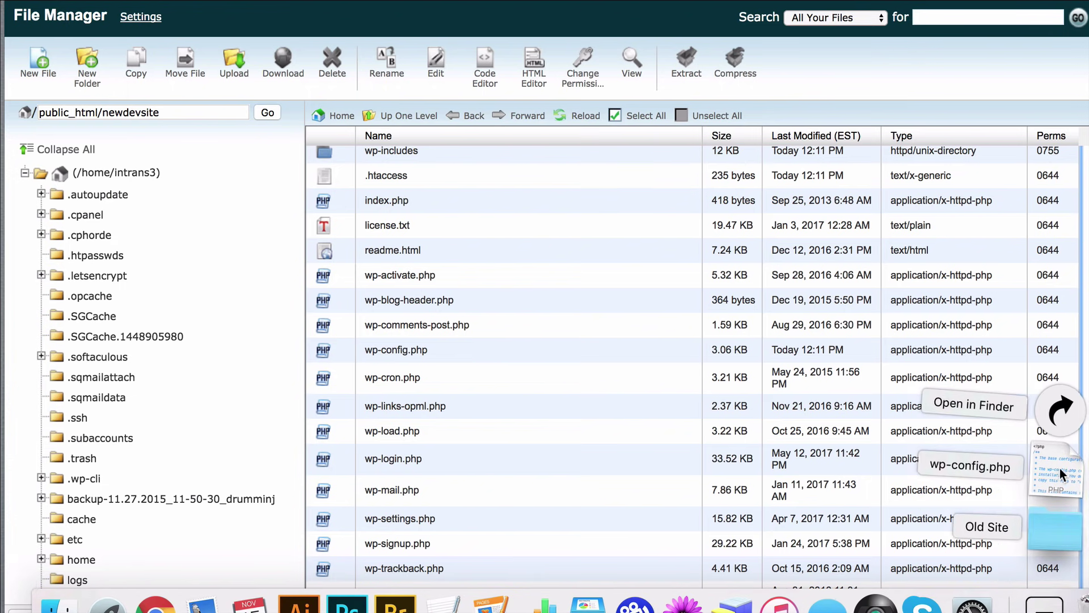
click(1056, 432)
right_click(670, 105)
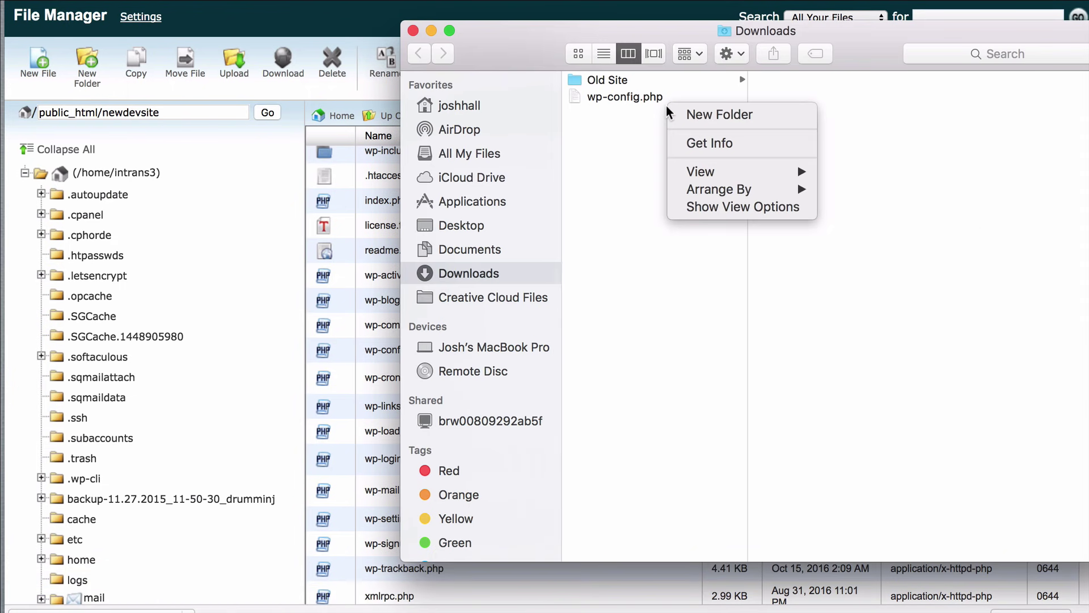
right_click(632, 98)
mouse_move(725, 120)
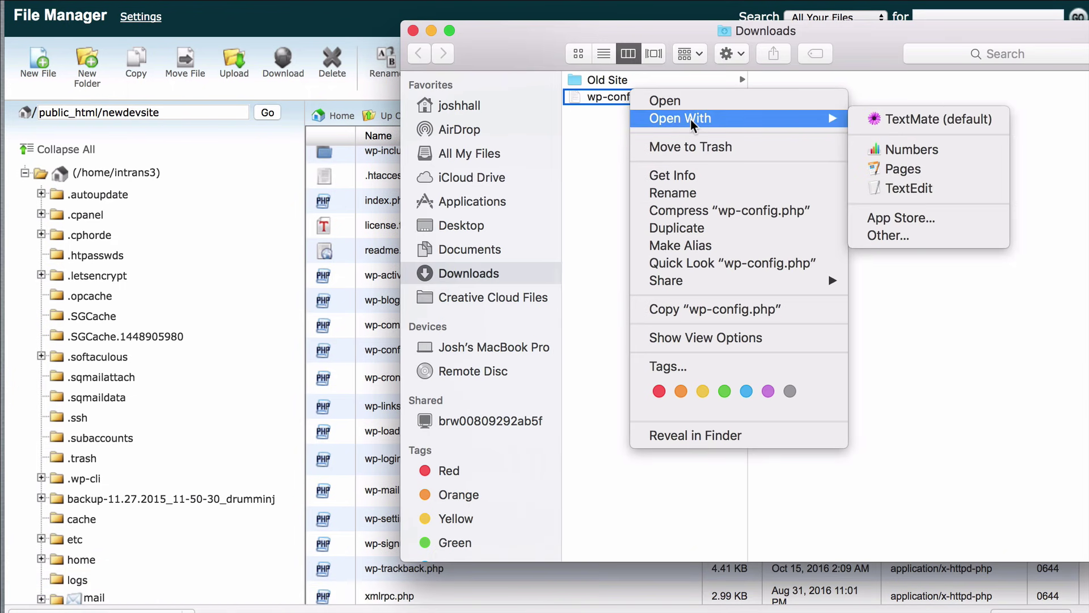
click(889, 120)
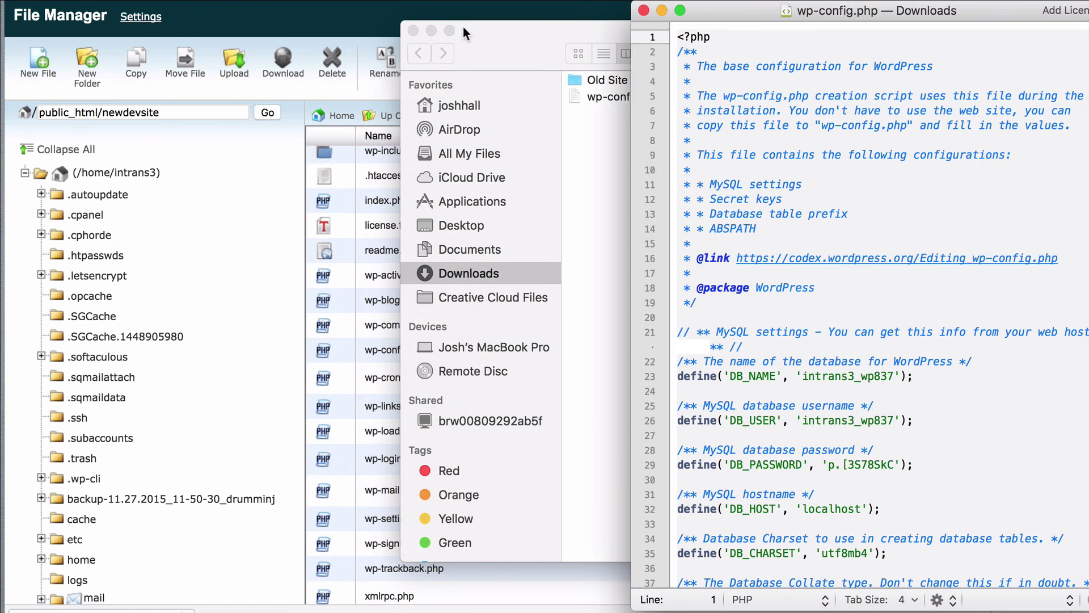
click(413, 30)
- Review the MySQL settings in wp-config.php and open the MySQL Databases page in cPanel
scroll(911, 181, down, 4)
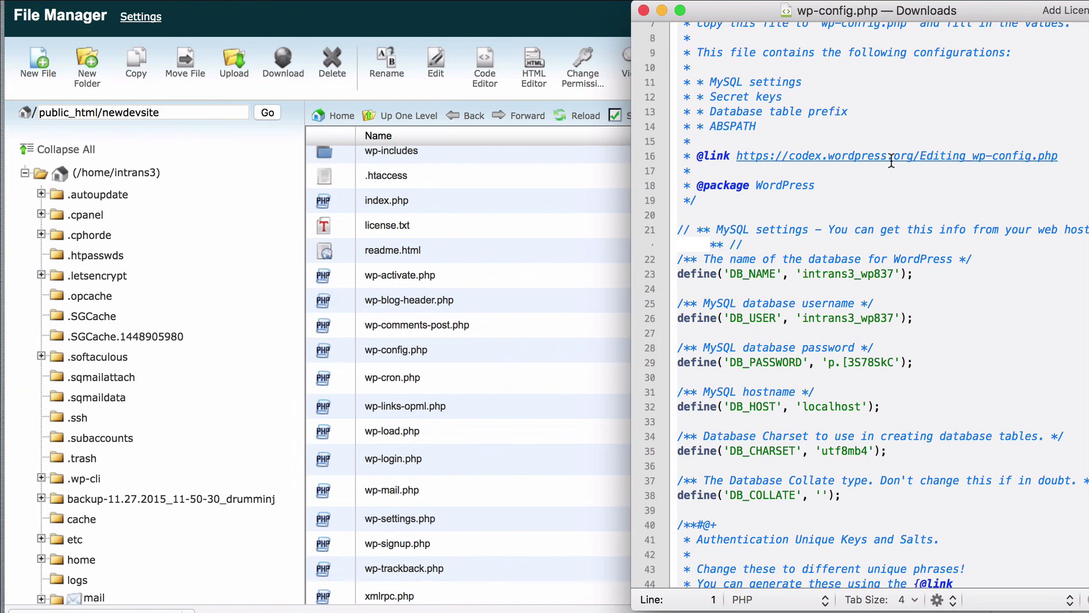
scroll(891, 162, down, 1)
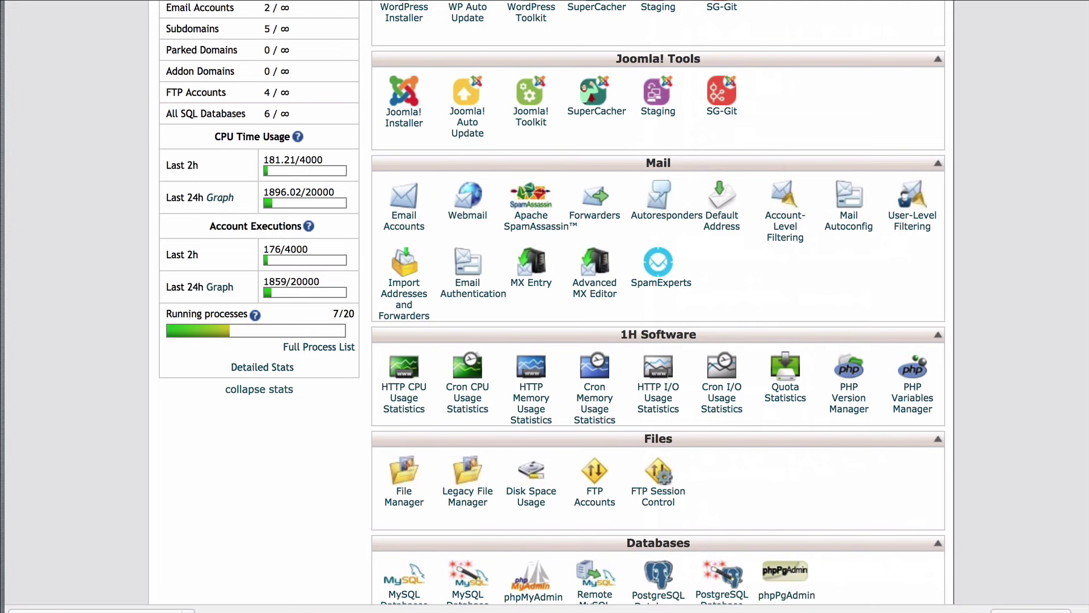
scroll(615, 172, down, 6)
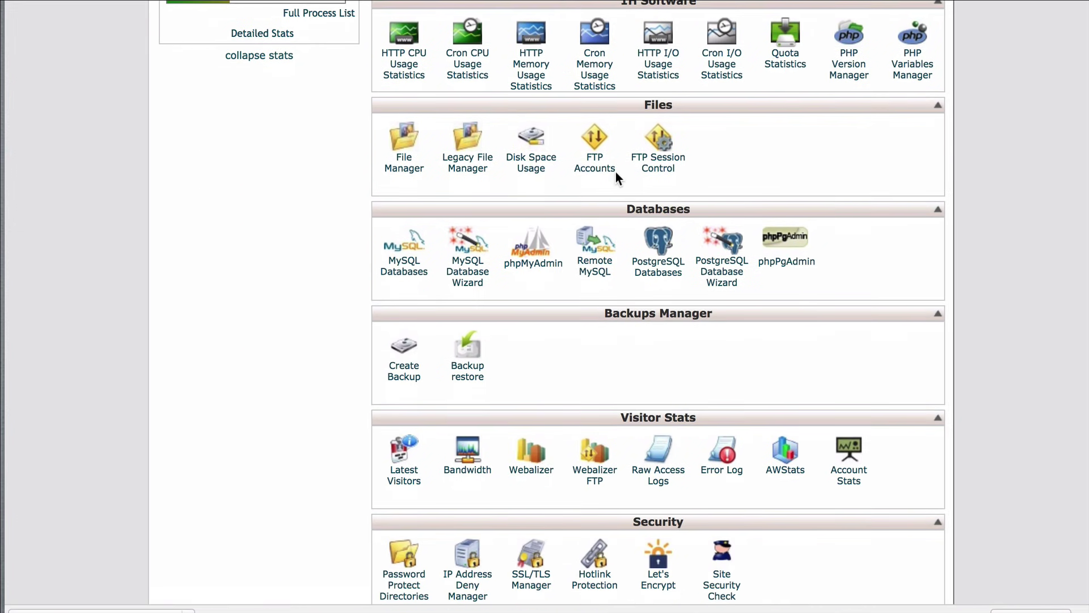
click(408, 252)
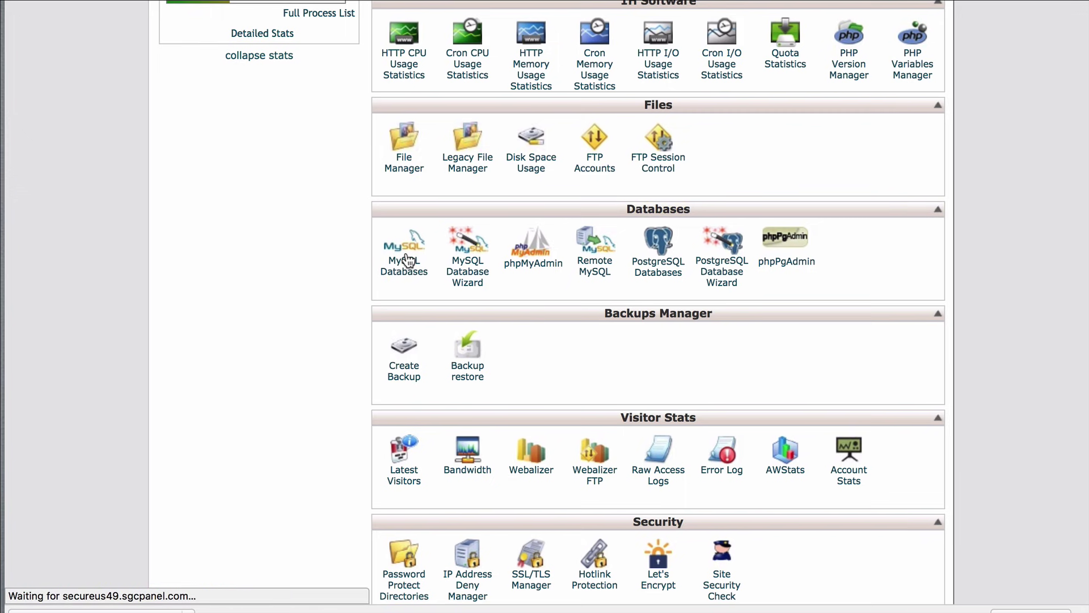
- Examine the current databases and current users on the MySQL Databases page for the intrans3_wp837 entries
scroll(597, 219, down, 6)
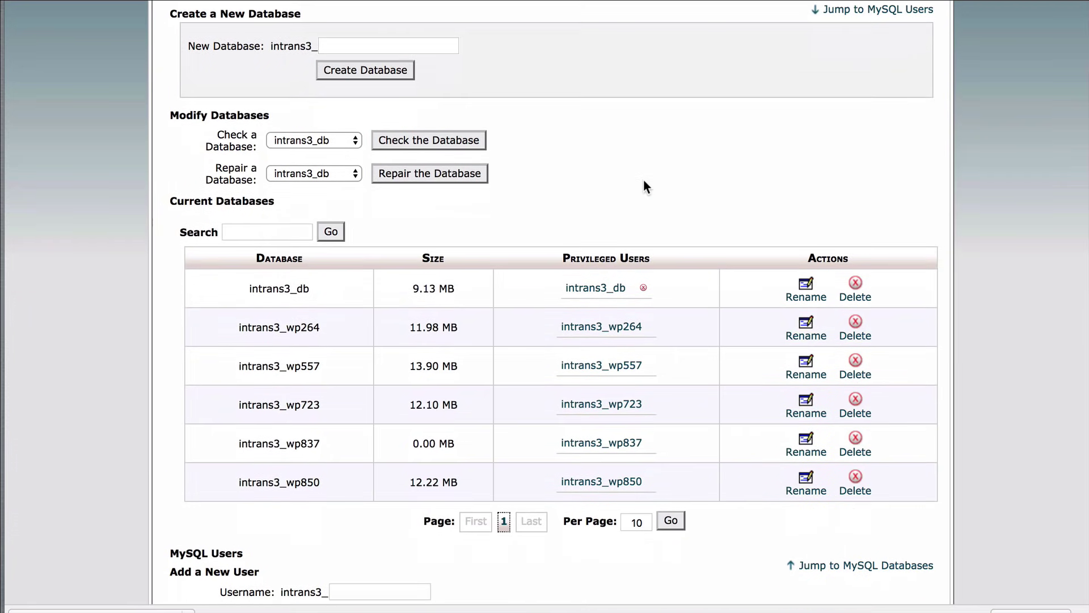
scroll(643, 180, down, 2)
scroll(604, 169, down, 2)
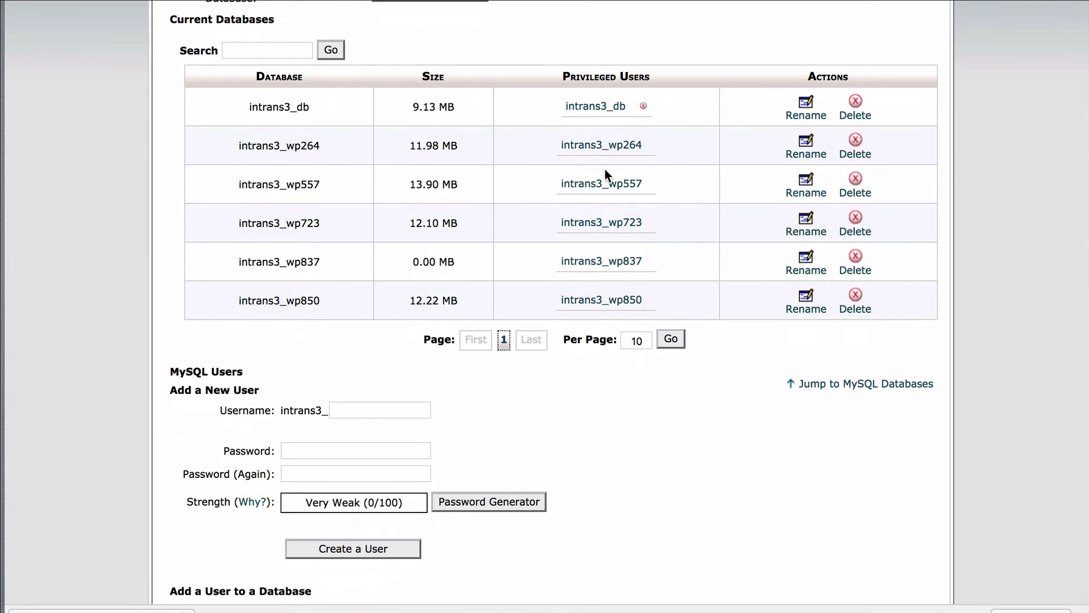
scroll(527, 177, down, 1)
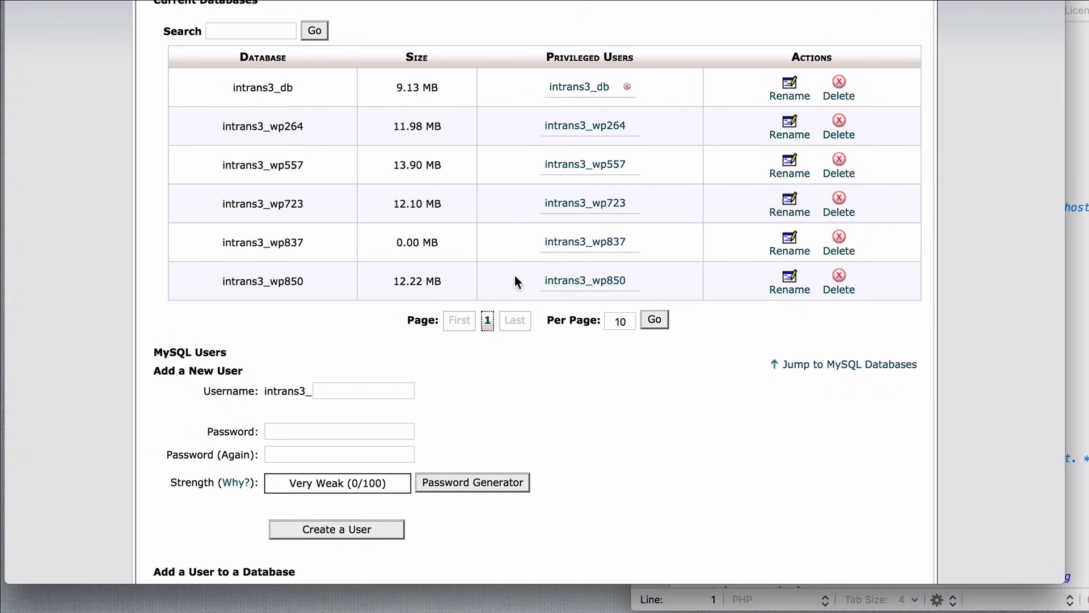
scroll(289, 125, up, 1)
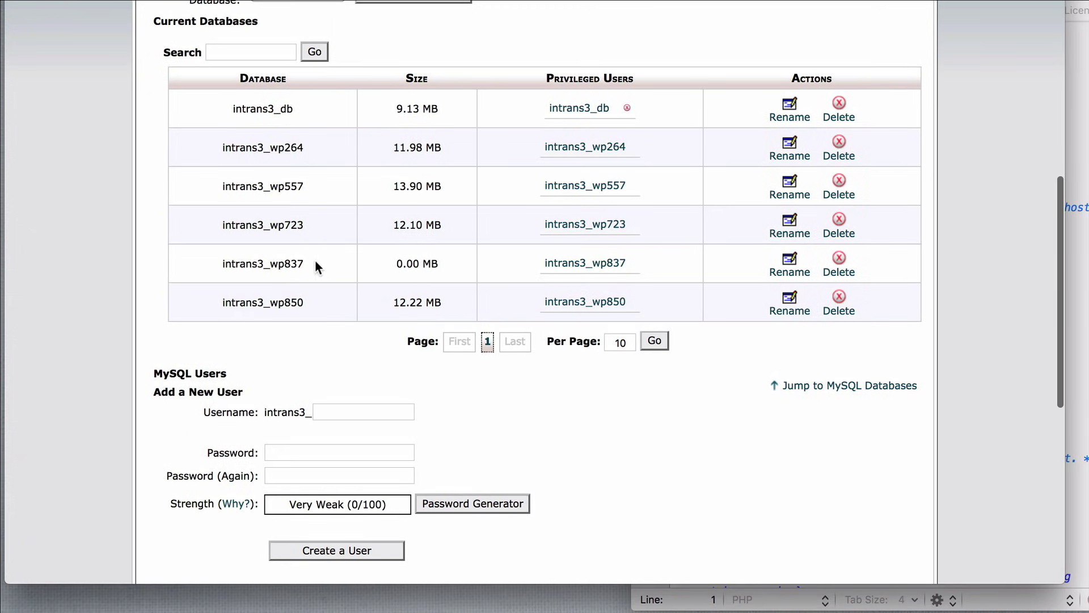
scroll(464, 243, down, 10)
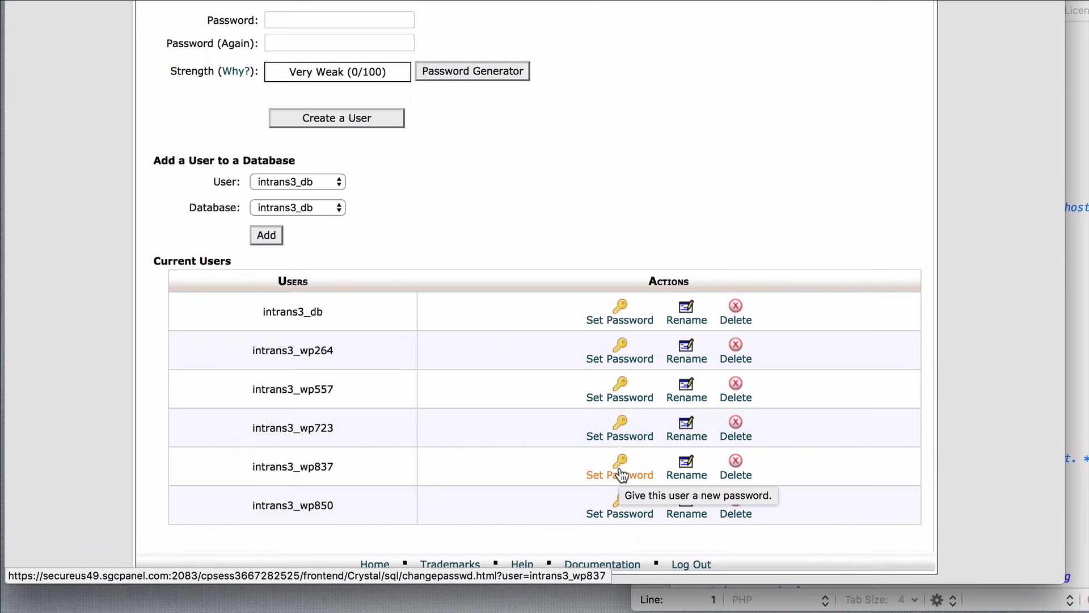
scroll(518, 170, up, 5)
scroll(518, 171, up, 4)
scroll(518, 170, down, 10)
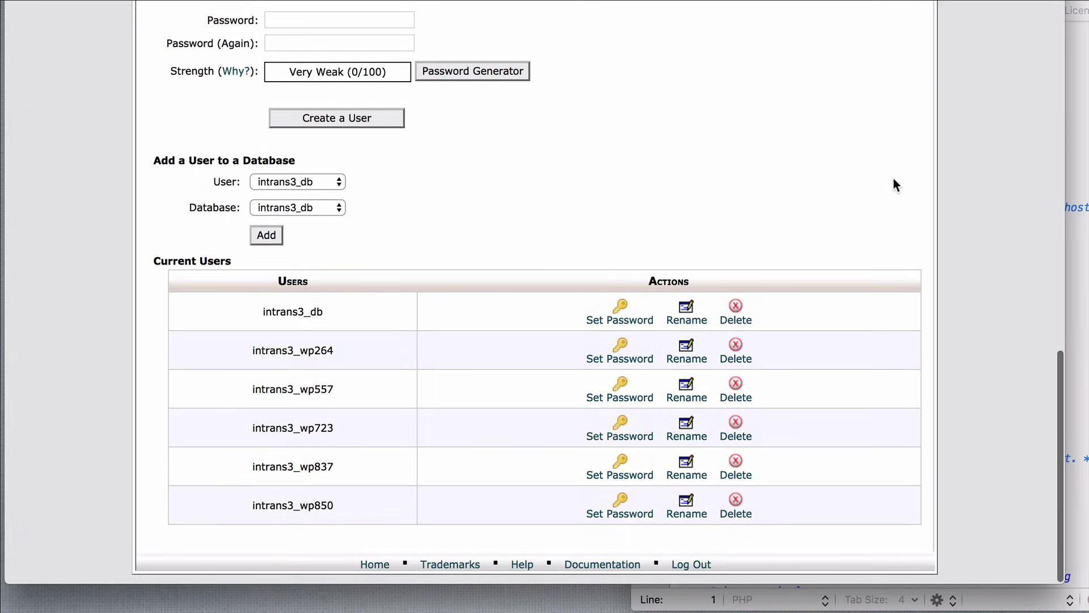
- Compare the database name and user in wp-config.php with the intrans3_wp837 database and user entries in cPanel
click(1072, 98)
scroll(817, 198, down, 1)
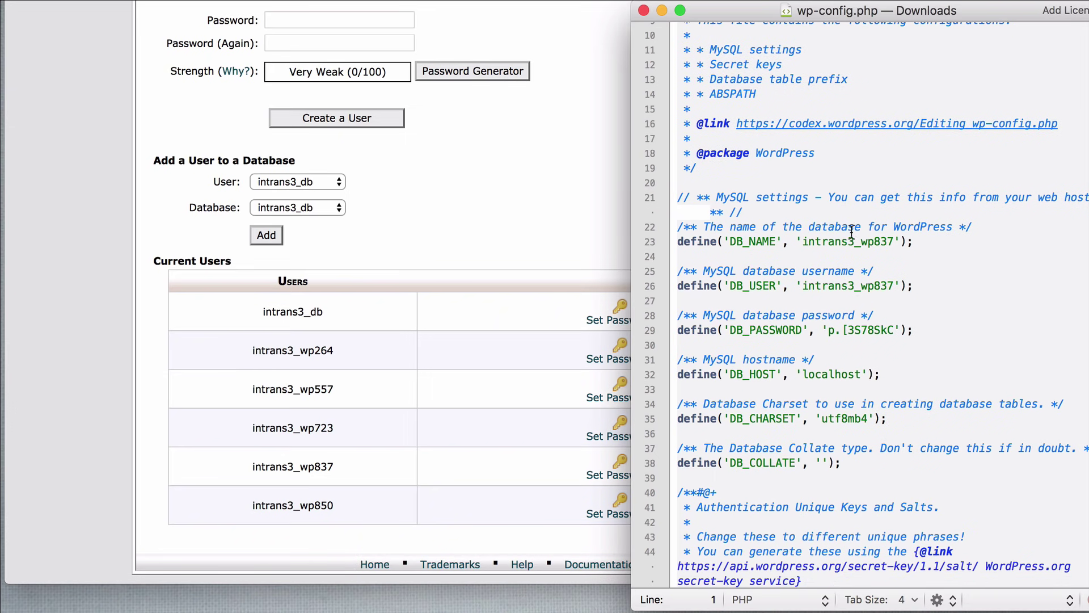
scroll(496, 182, up, 8)
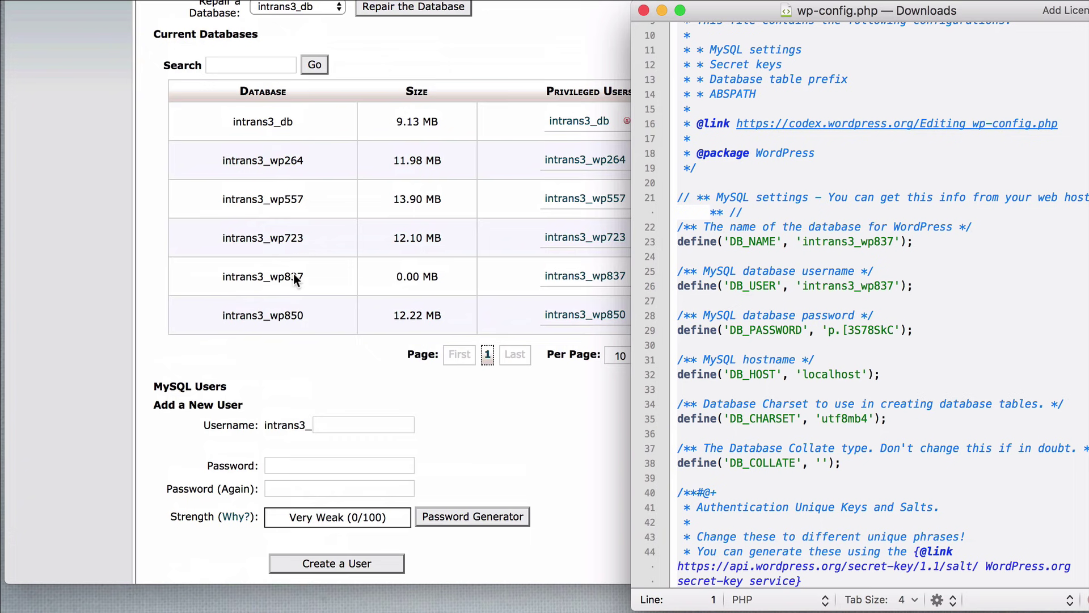
double_click(294, 276)
click(1069, 142)
scroll(902, 204, down, 2)
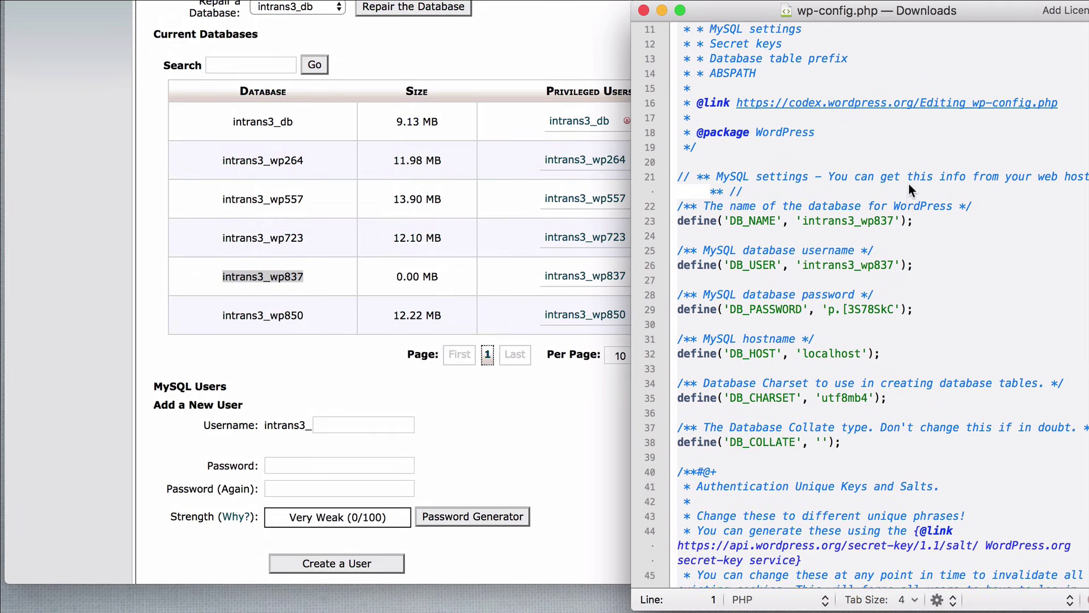
scroll(650, 241, down, 3)
scroll(571, 294, down, 8)
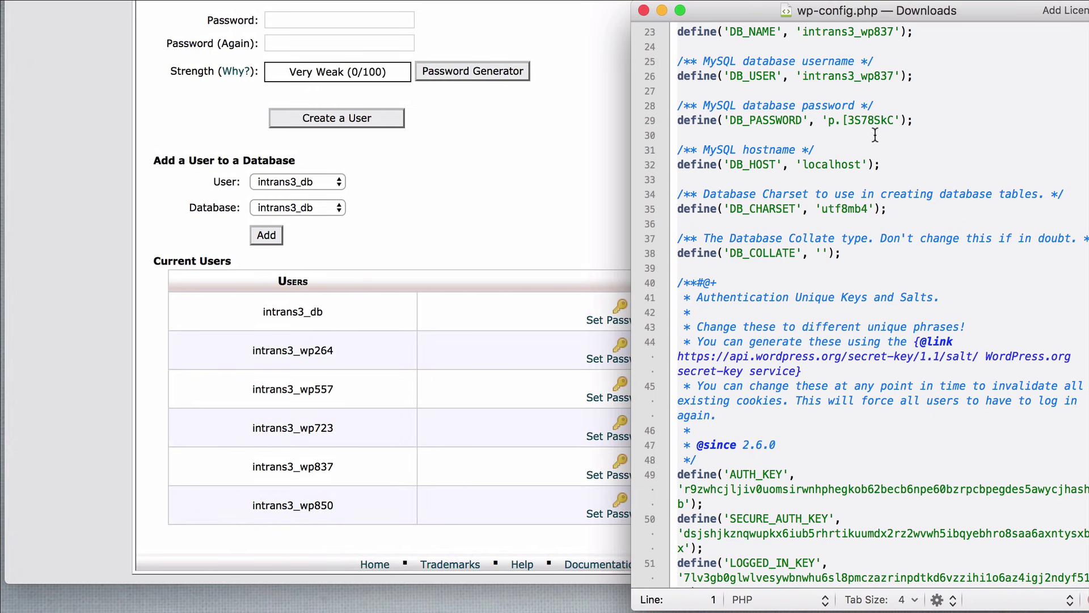
- Examine the database host, authentication keys and table prefix definitions in wp-config.php
double_click(831, 165)
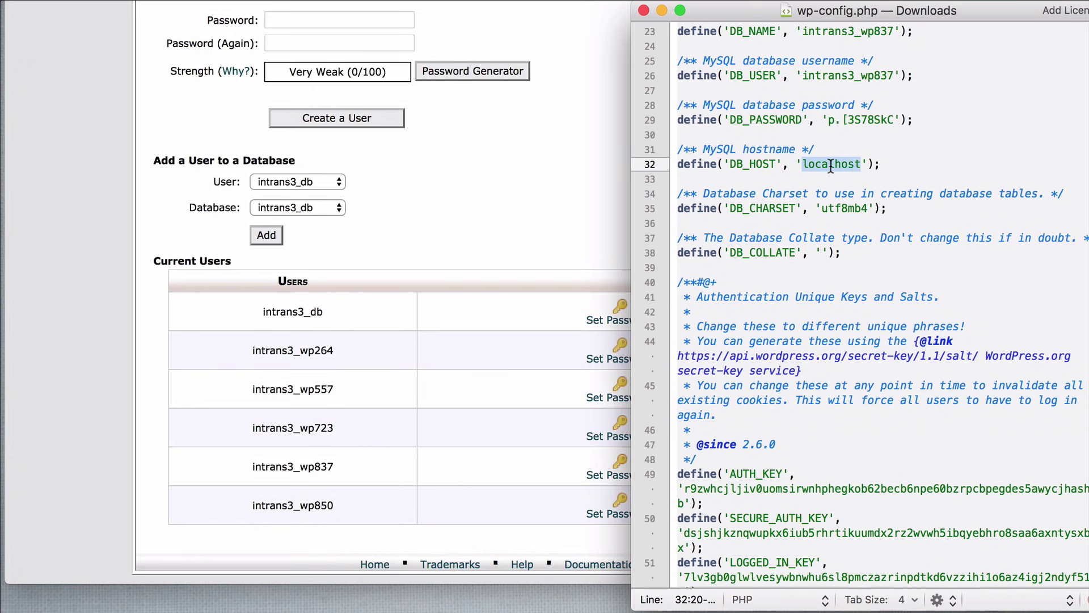
click(851, 174)
scroll(904, 170, down, 4)
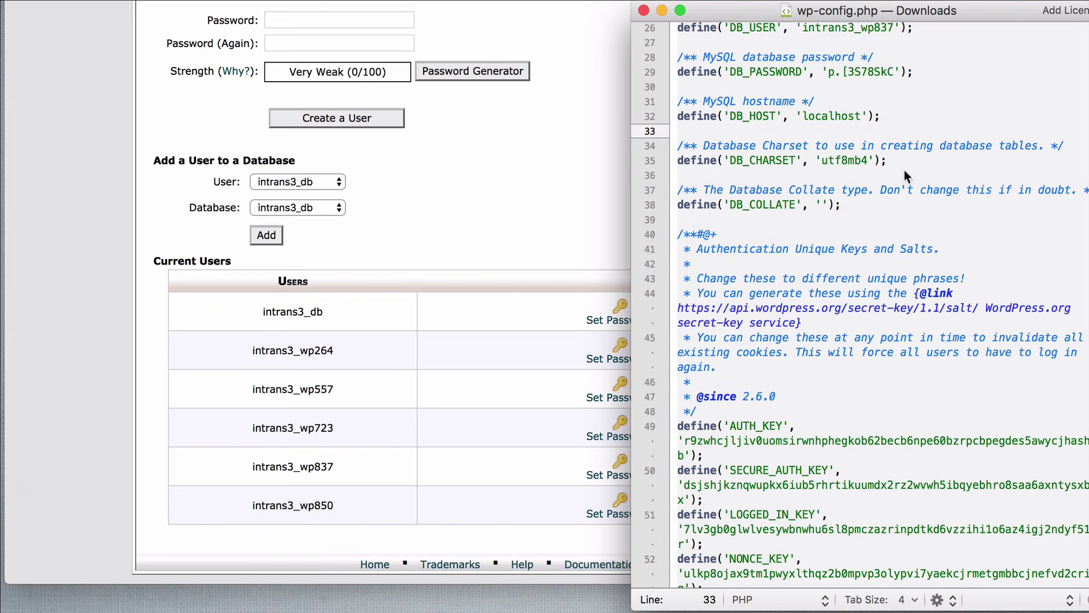
scroll(830, 108, up, 4)
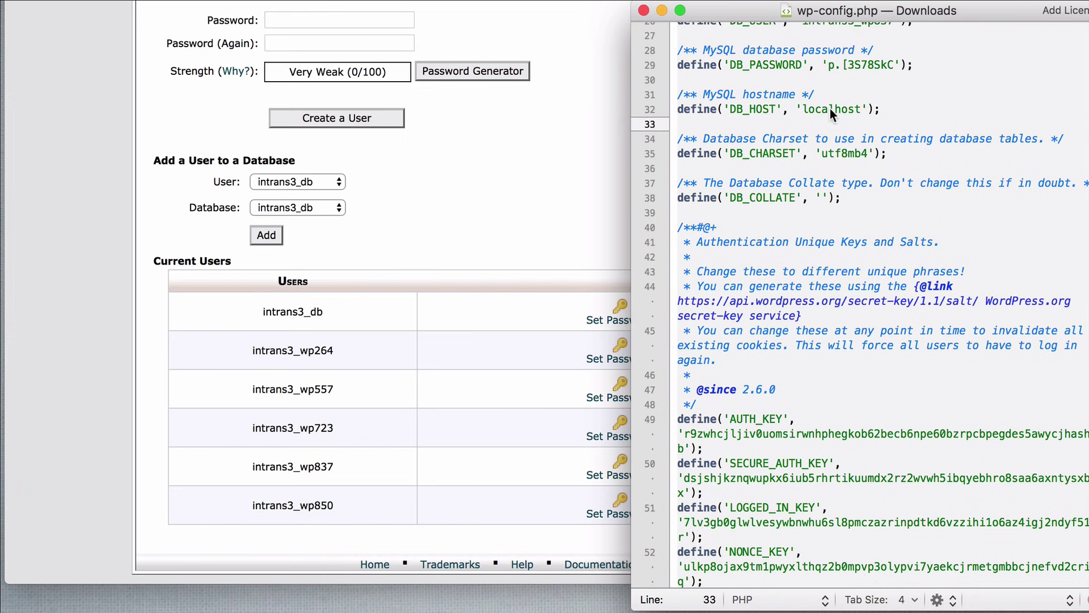
scroll(853, 121, down, 12)
scroll(922, 114, down, 10)
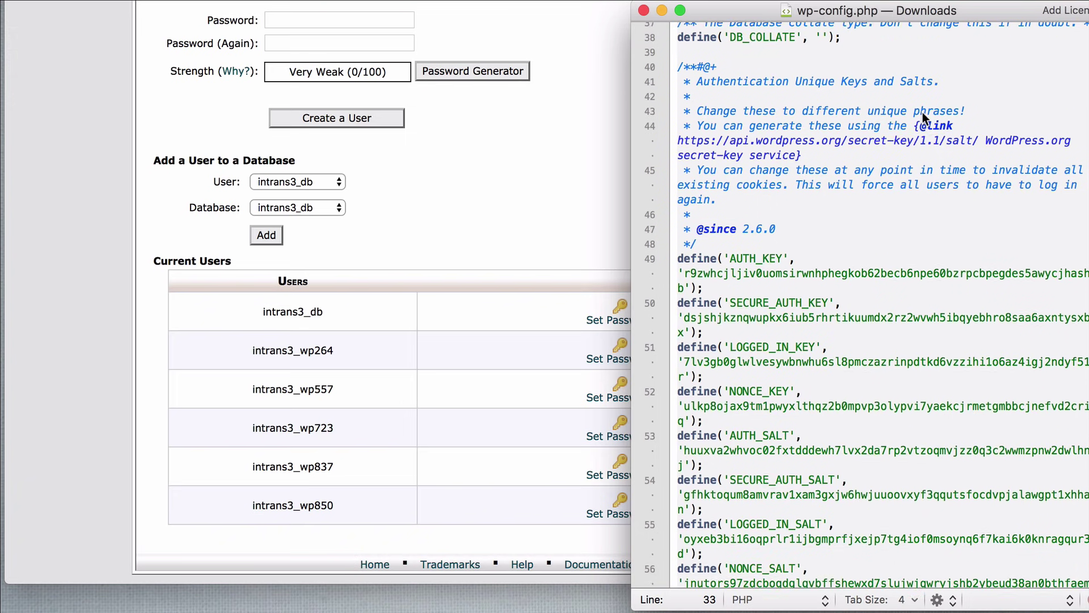
scroll(923, 112, down, 9)
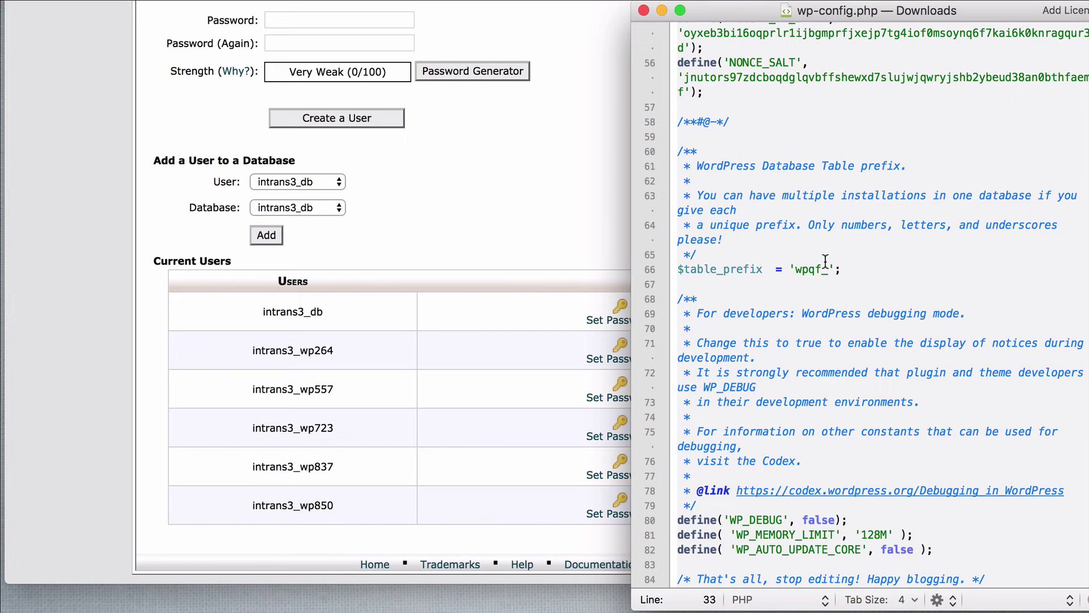
- Open phpMyAdmin from the cPanel home page and expand the intrans3_wp837 database to check its table prefix
click(533, 134)
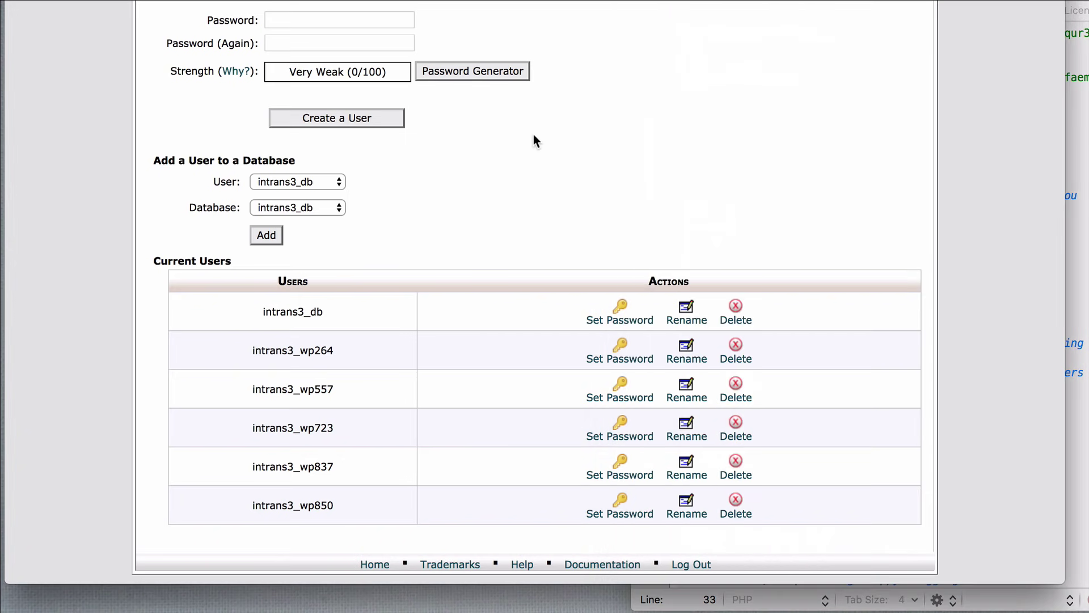
scroll(445, 76, up, 15)
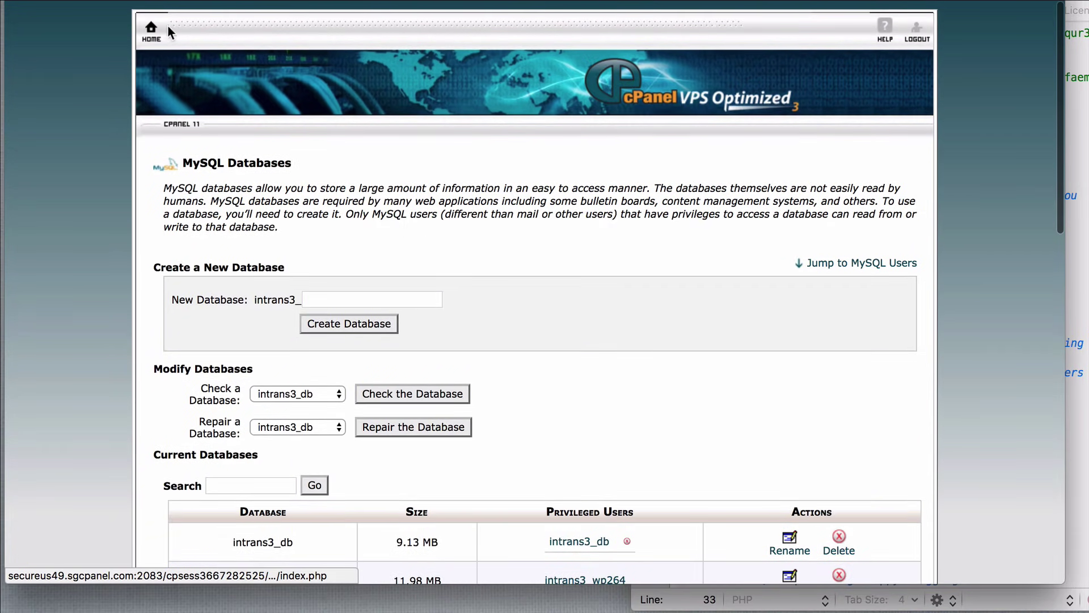
click(164, 28)
scroll(587, 142, down, 15)
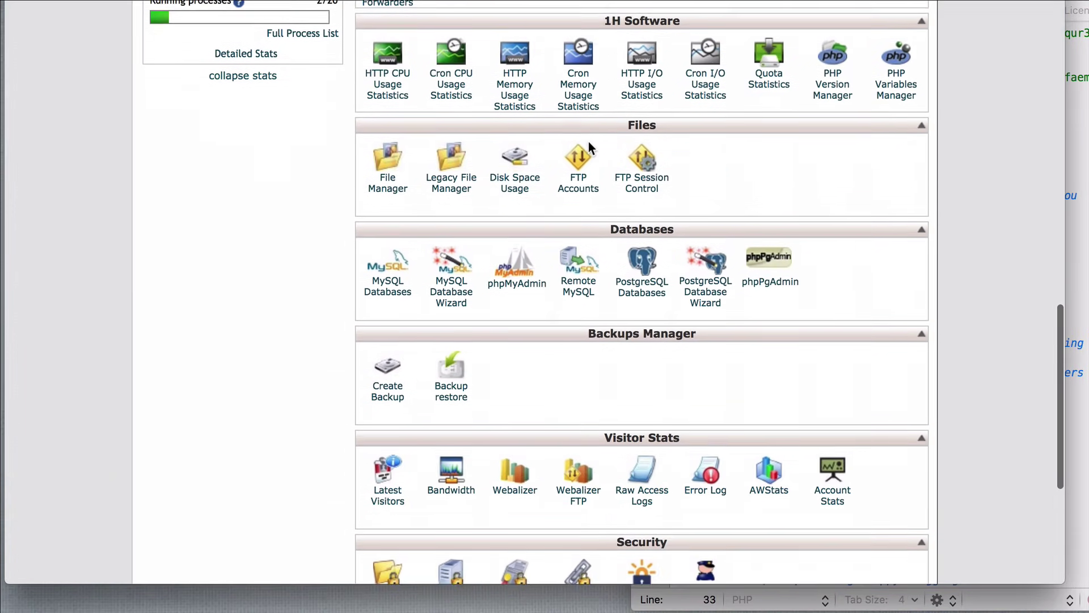
click(519, 262)
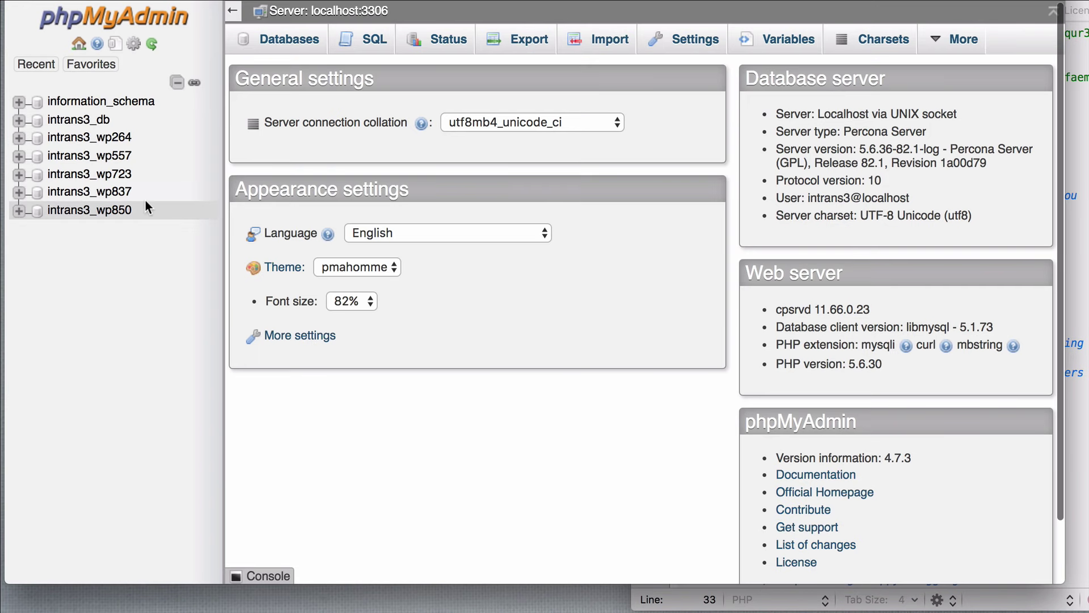
click(53, 195)
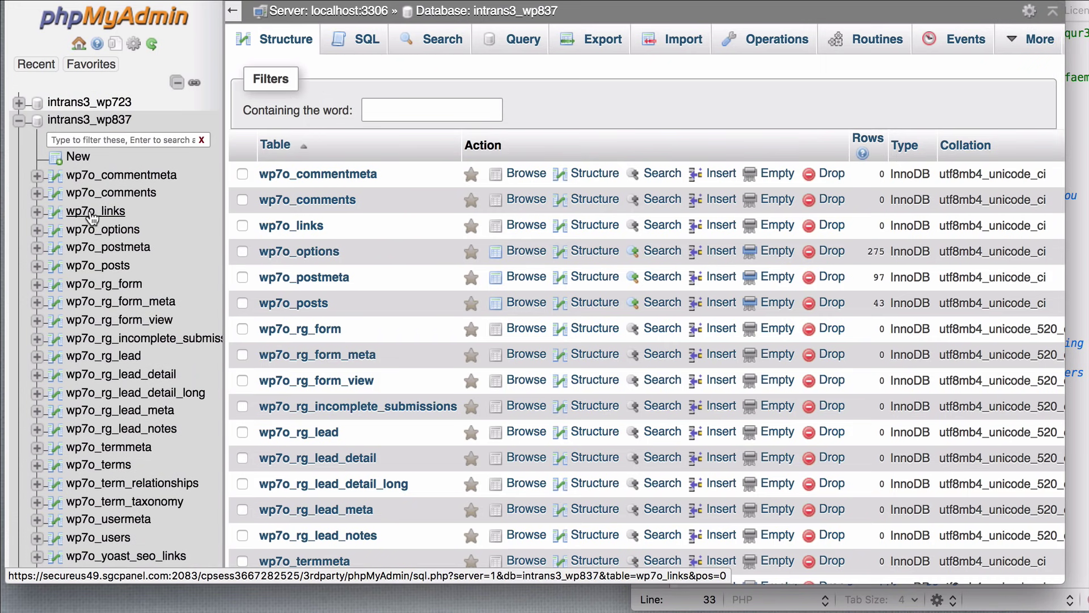
- Set the $table_prefix value in wp-config.php to wp7o_ to match the tables of the intrans3_wp837 database
click(1072, 155)
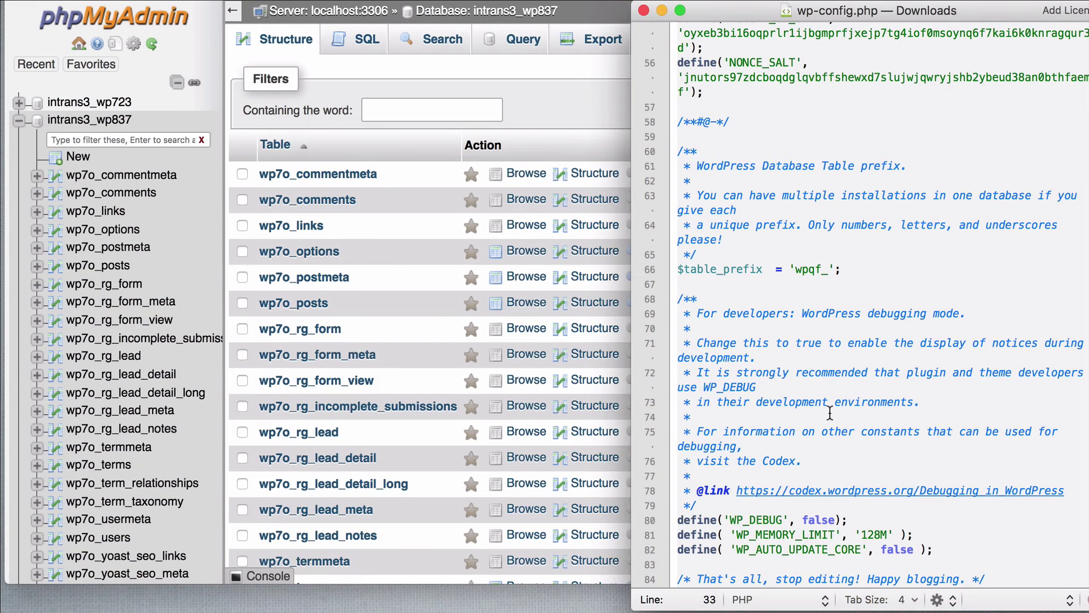
scroll(830, 413, down, 1)
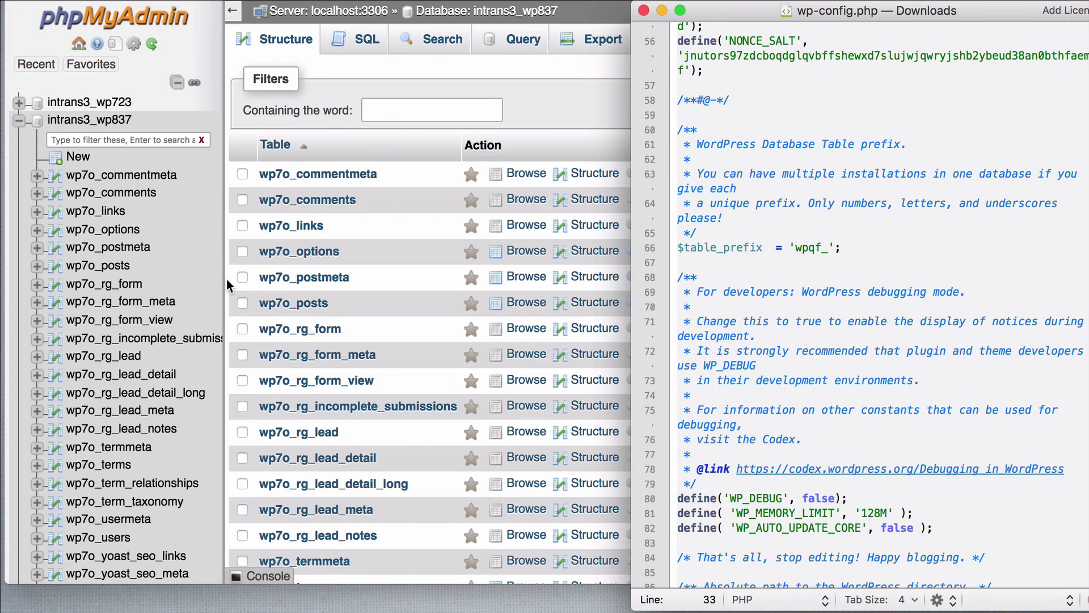
click(817, 247)
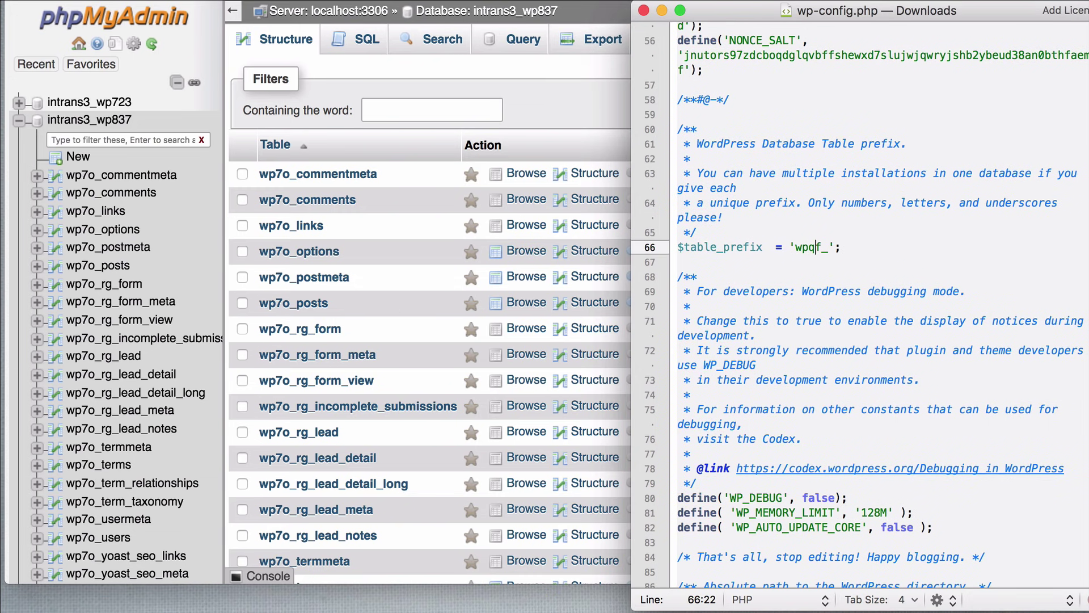
key(Right)
key(BackSpace)
key(BackSpace)
text(7o)
- Upload the edited wp-config.php from Downloads to public_html/newdevsite, overwrite the existing file and return to the folder listing
click(595, 112)
click(641, 7)
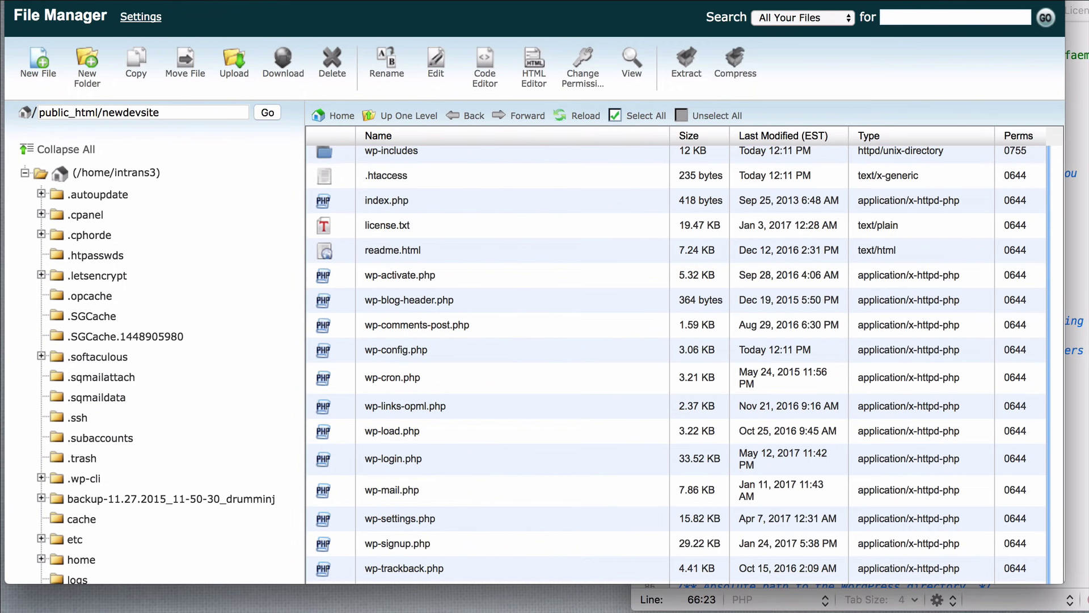
scroll(530, 215, down, 1)
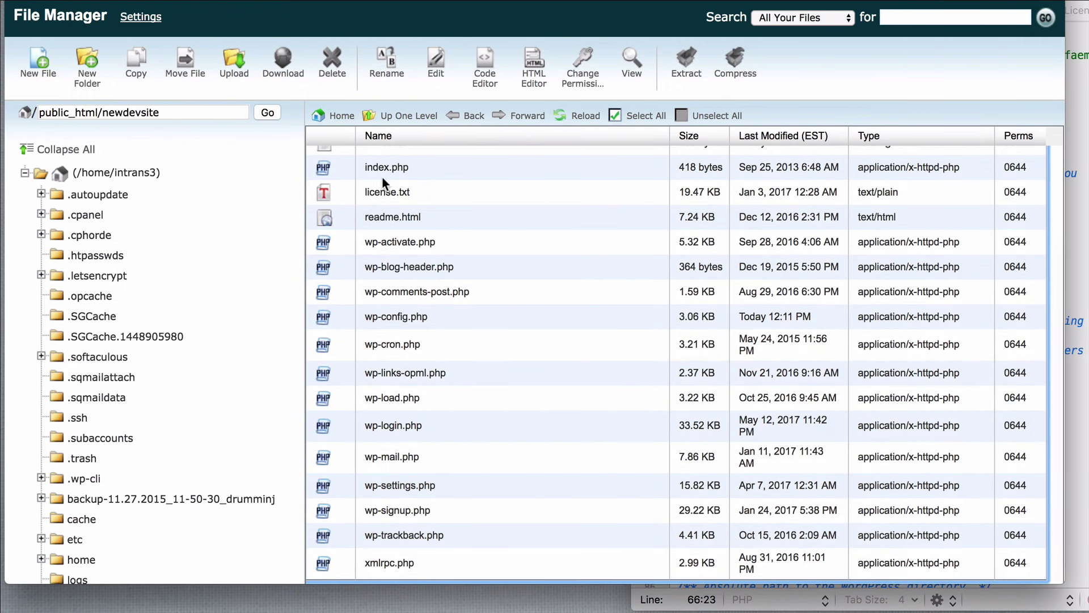
click(234, 61)
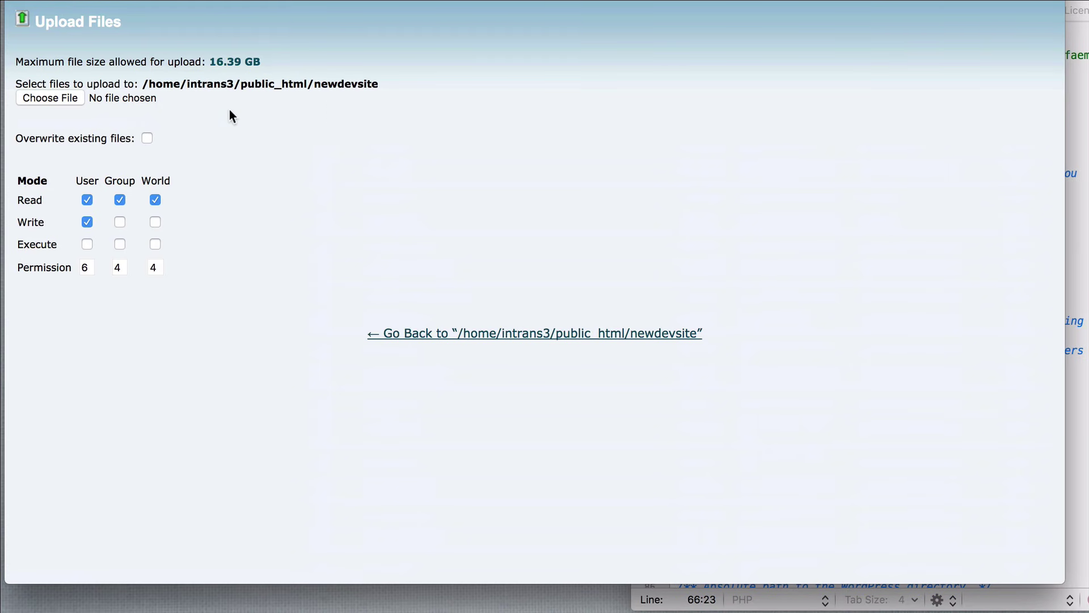
click(55, 96)
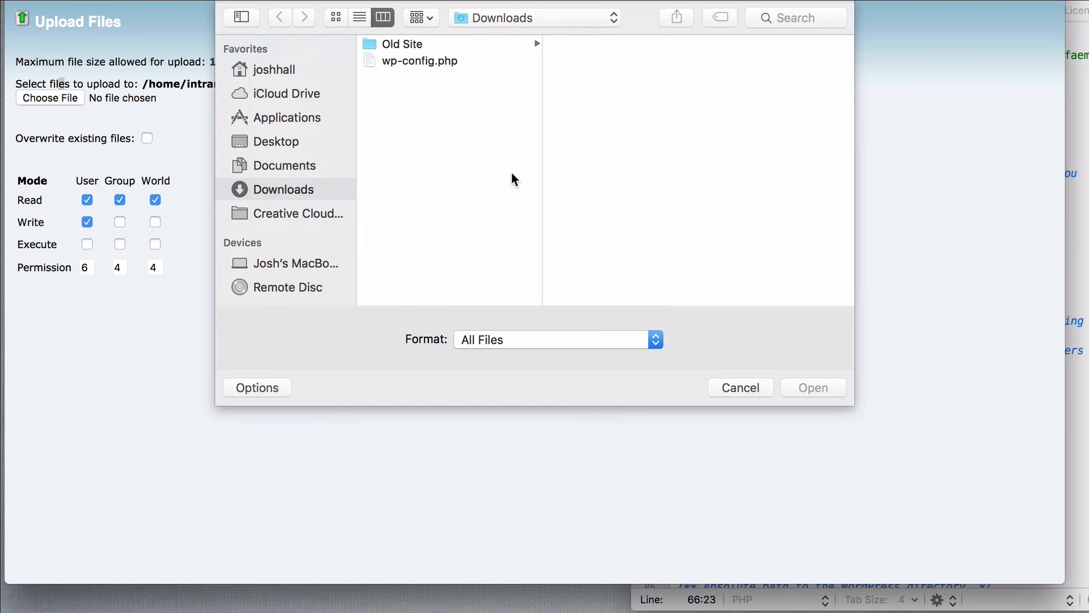
click(454, 61)
click(821, 388)
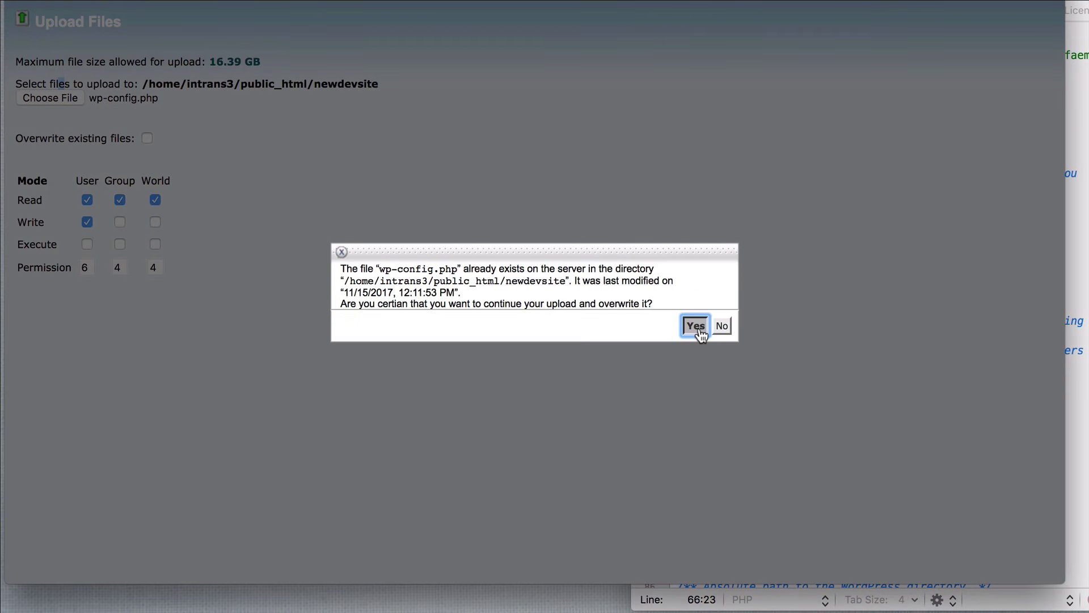
click(696, 325)
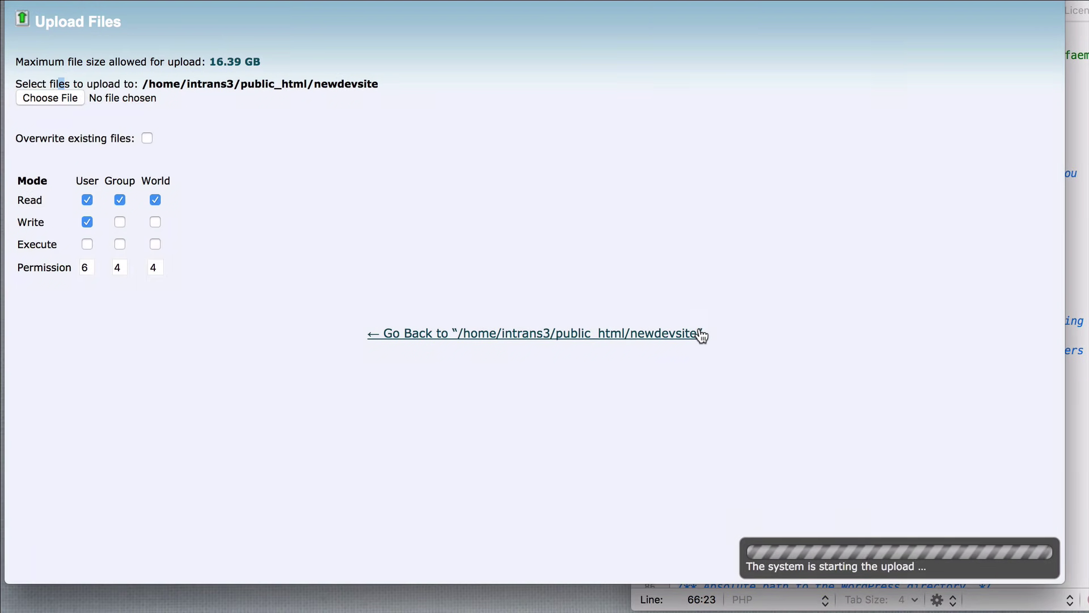
key(super+Tab)
click(508, 182)
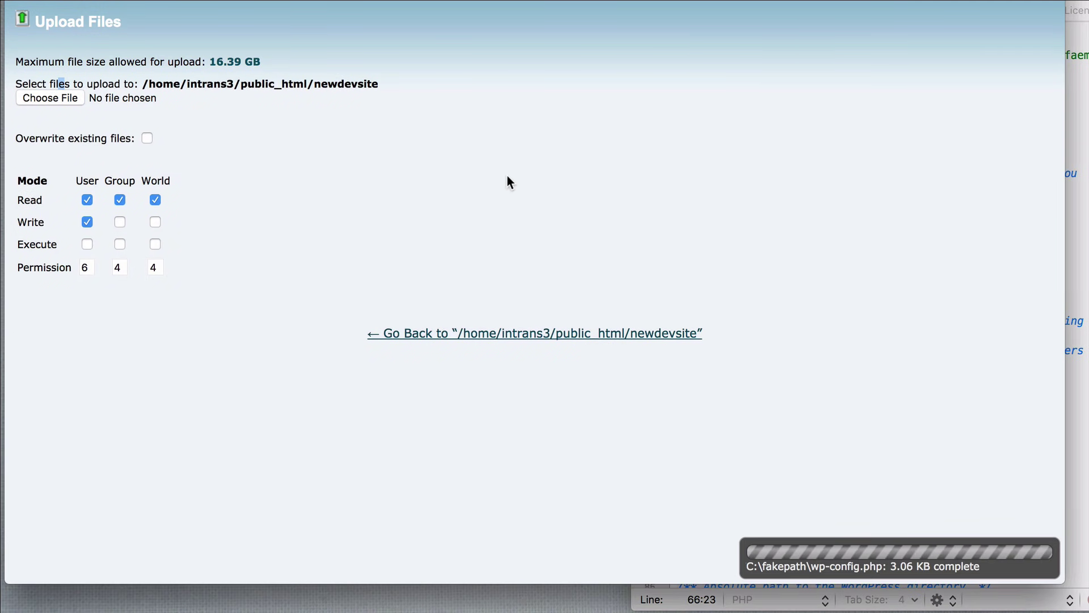
click(578, 329)
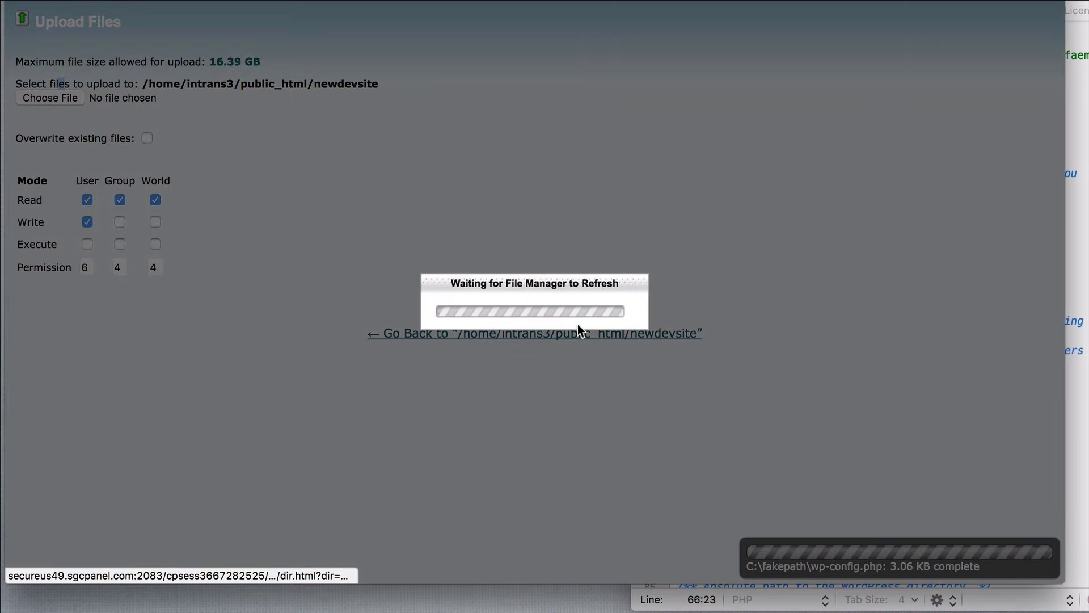
- Review the wp-content folder and wp-config.php file entries in the public_html/newdevsite folder
scroll(602, 178, down, 2)
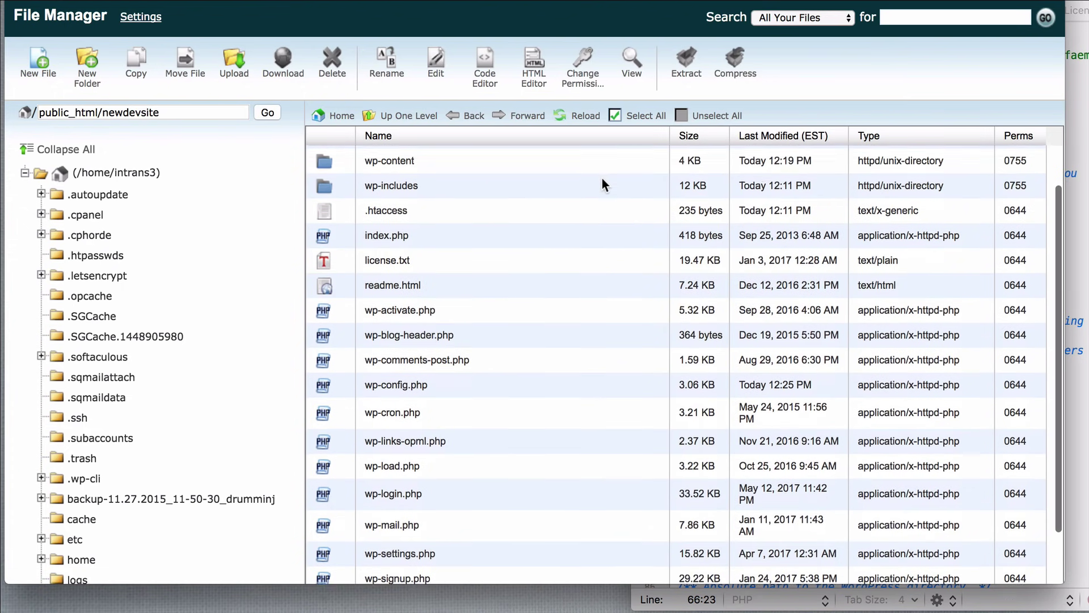
scroll(541, 287, up, 3)
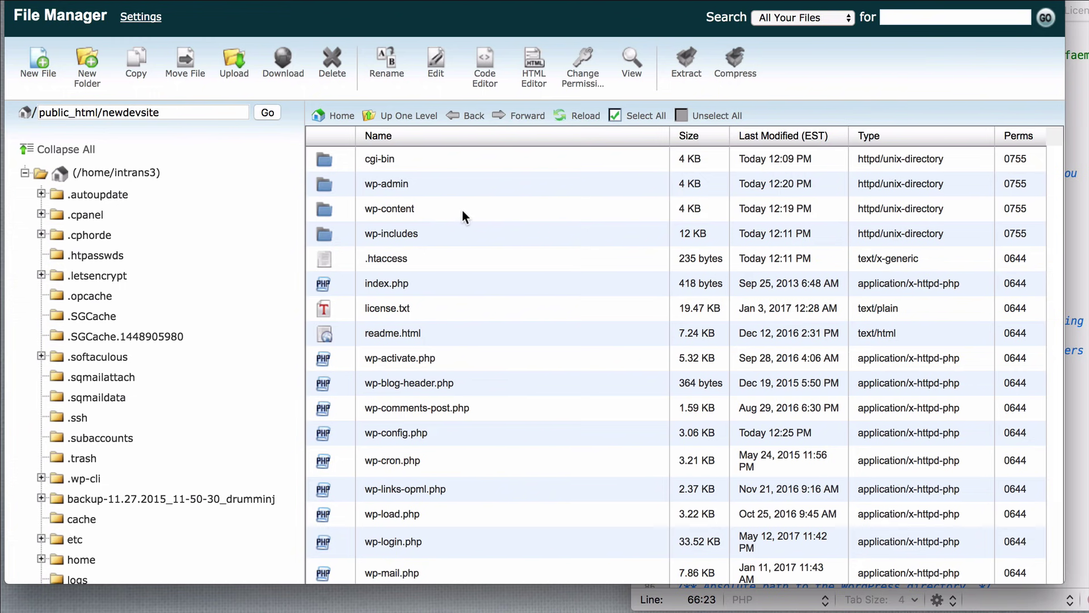
scroll(461, 216, down, 3)
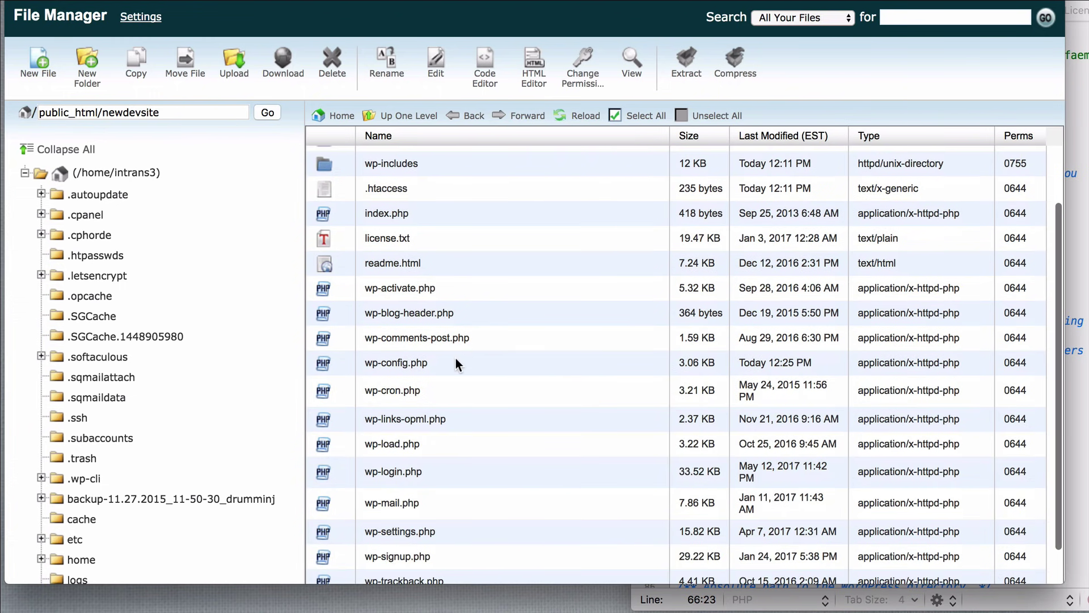
scroll(455, 358, up, 3)
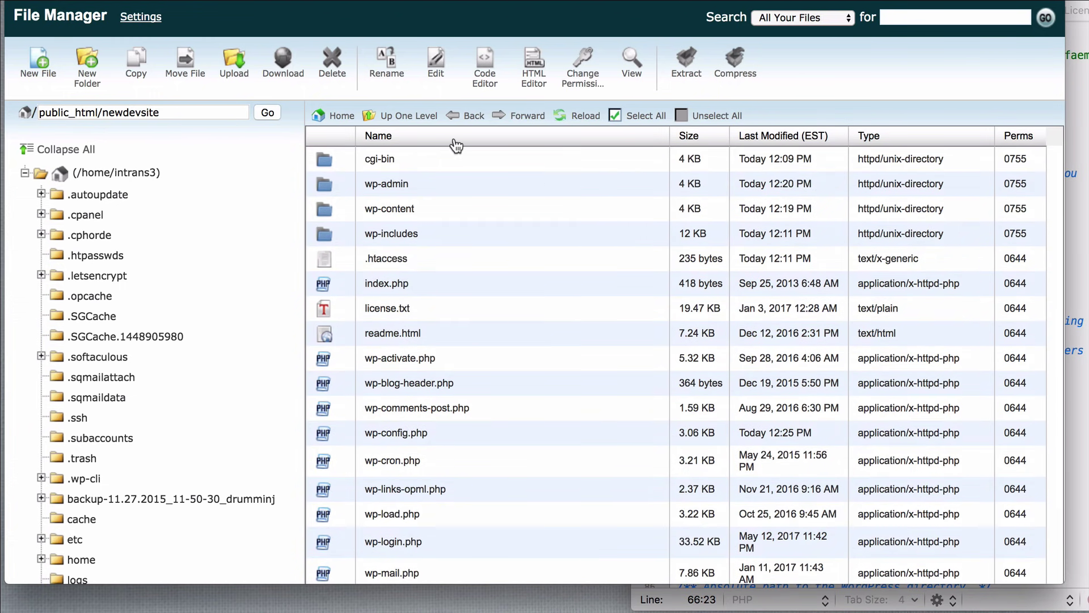
- Close the File Manager and phpMyAdmin pages and reload the newdevsite.intransitstudios.com home page
key(super+w)
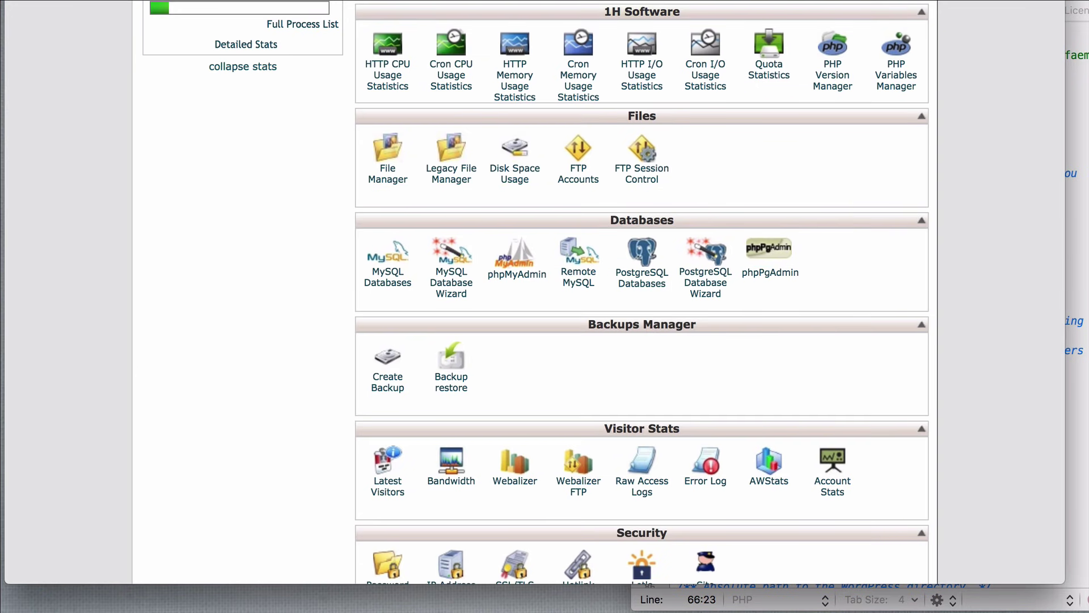
key(super+w)
click(23, 122)
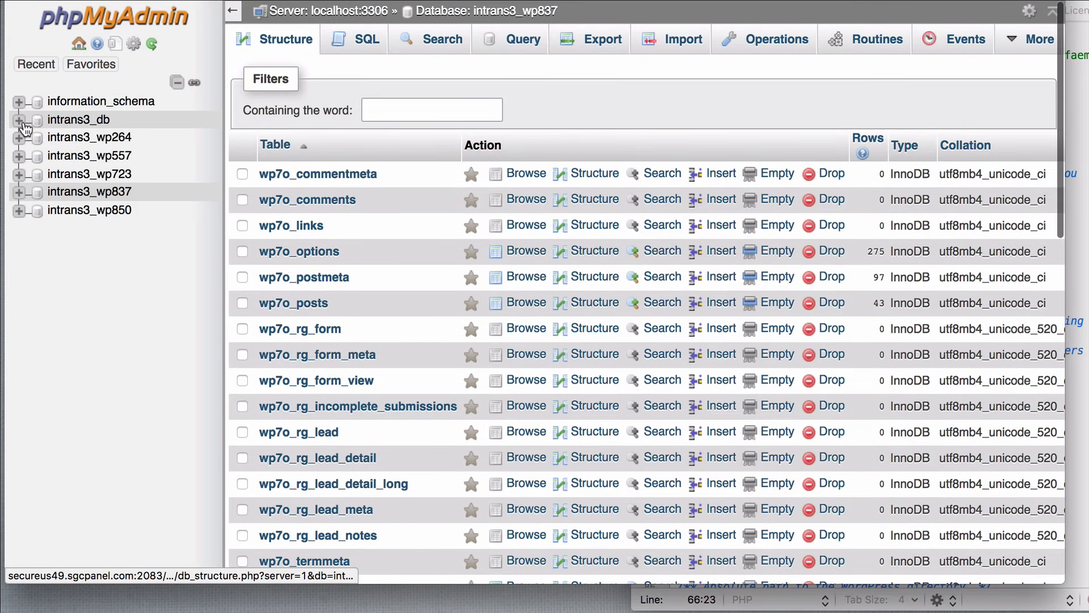
key(super+w)
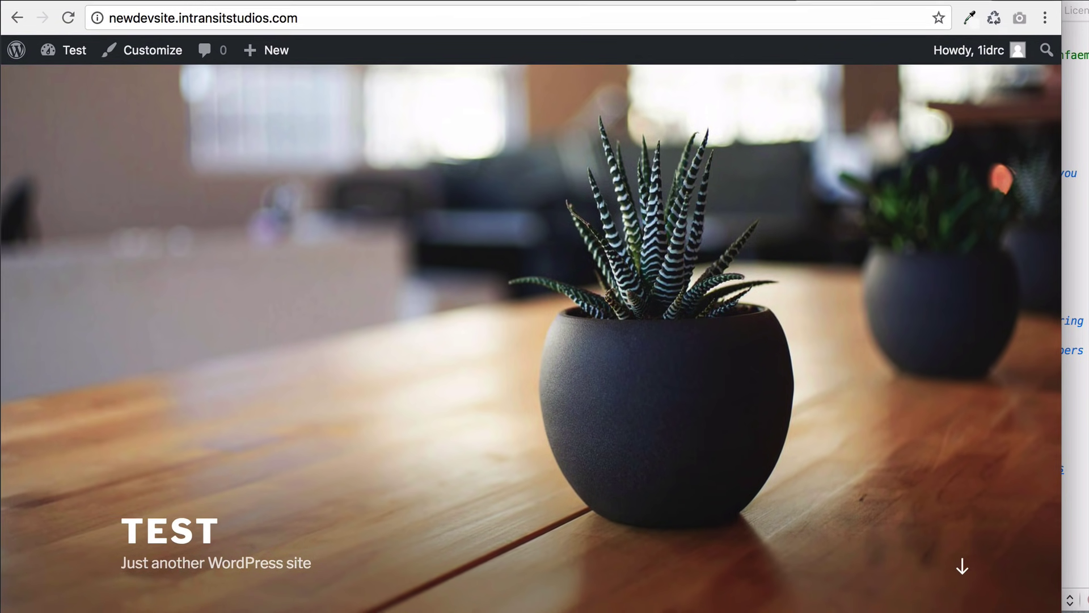
click(67, 20)
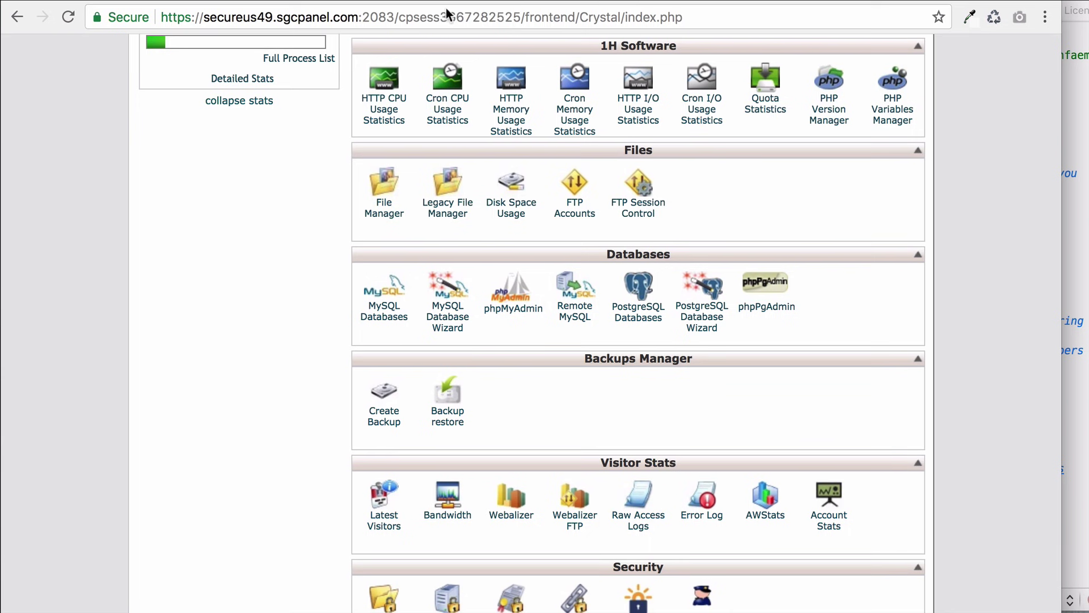
- Add the user intrans3_wp837 to the database intrans3_wp837 on cPanel's MySQL Databases page
scroll(627, 170, down, 1)
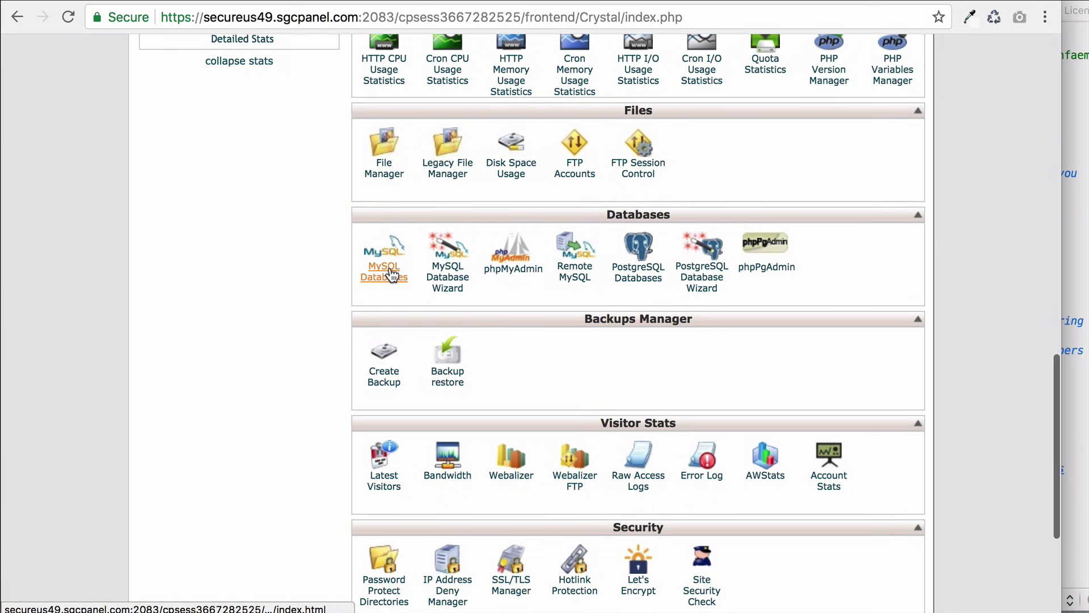
click(391, 274)
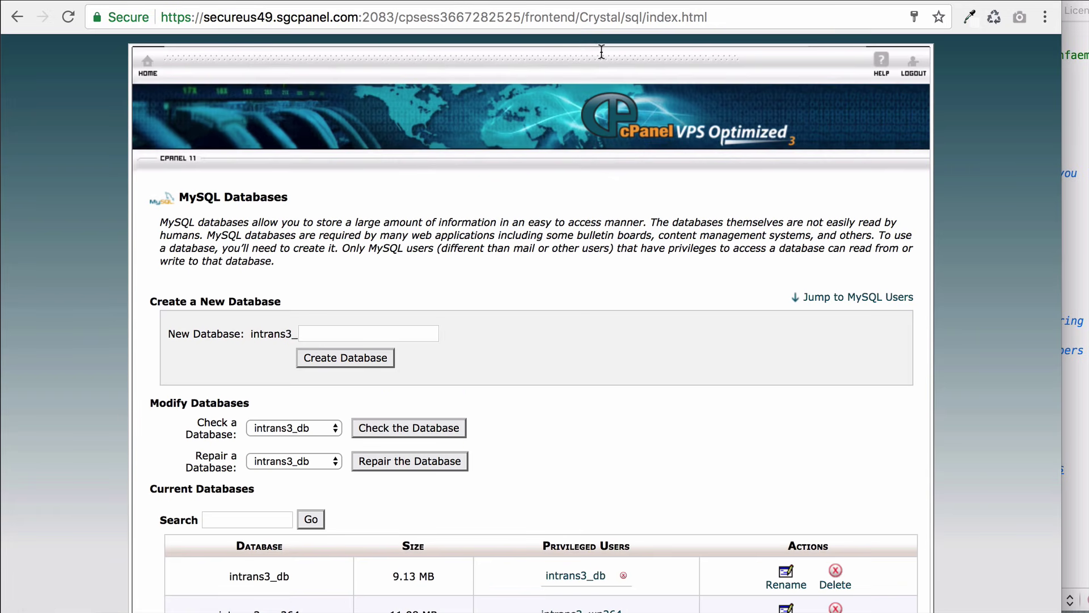
scroll(584, 166, down, 6)
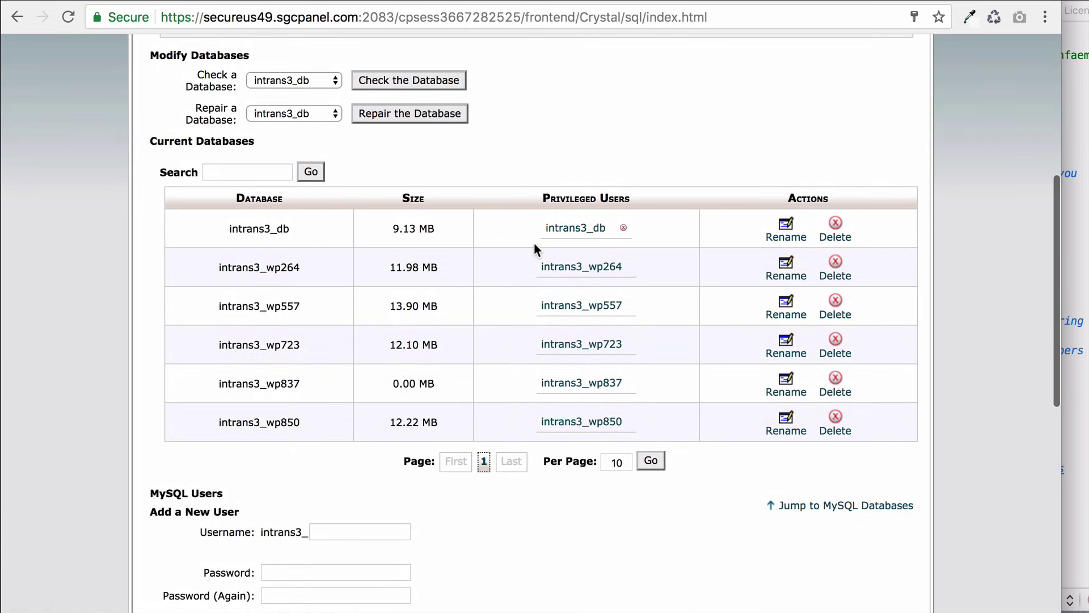
scroll(536, 244, down, 9)
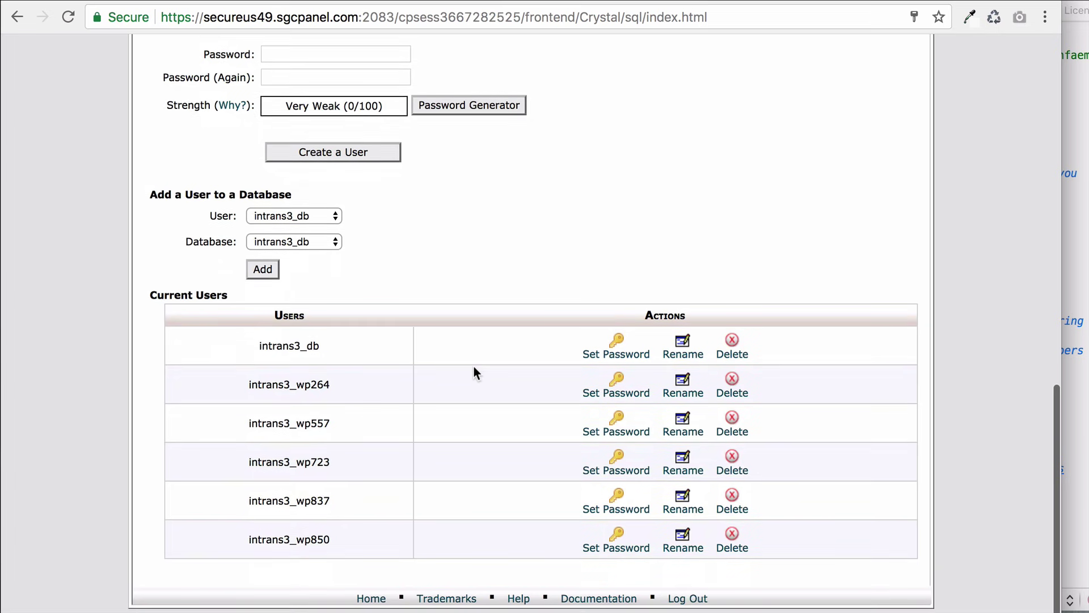
click(298, 215)
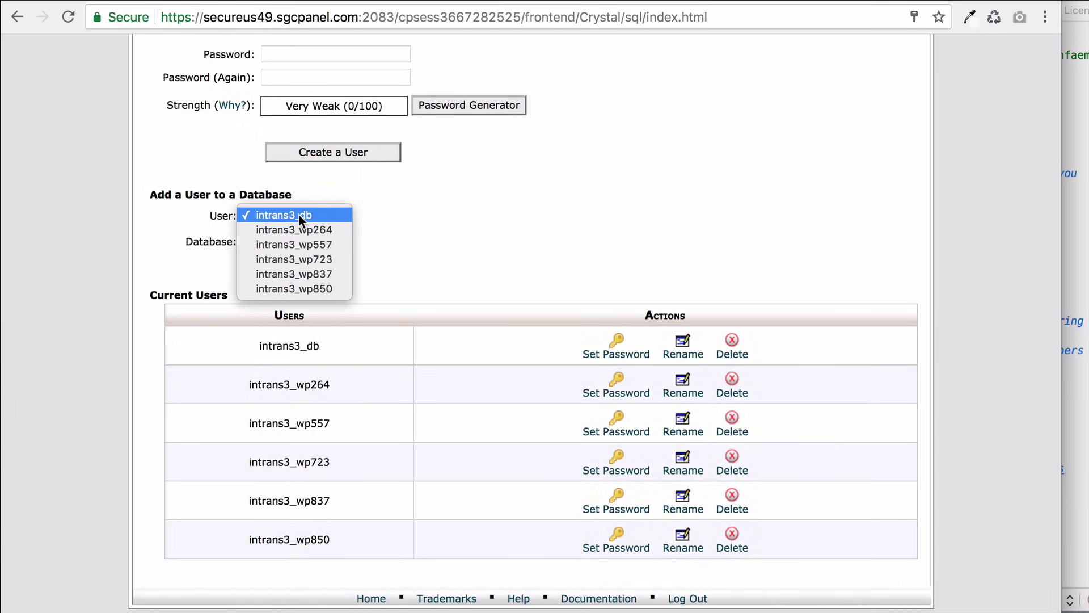
click(300, 273)
click(302, 241)
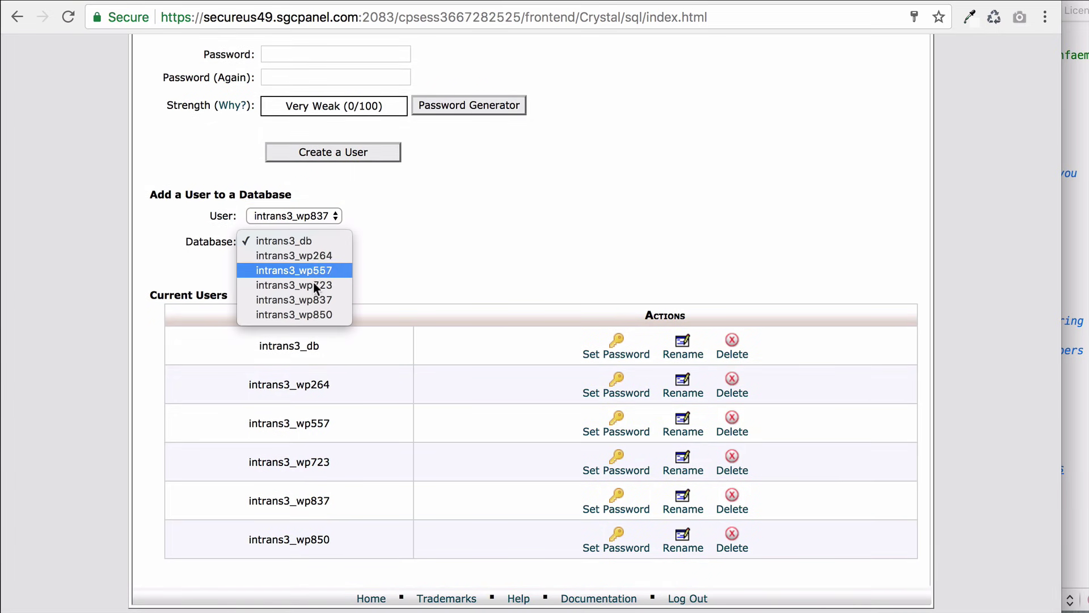
click(312, 299)
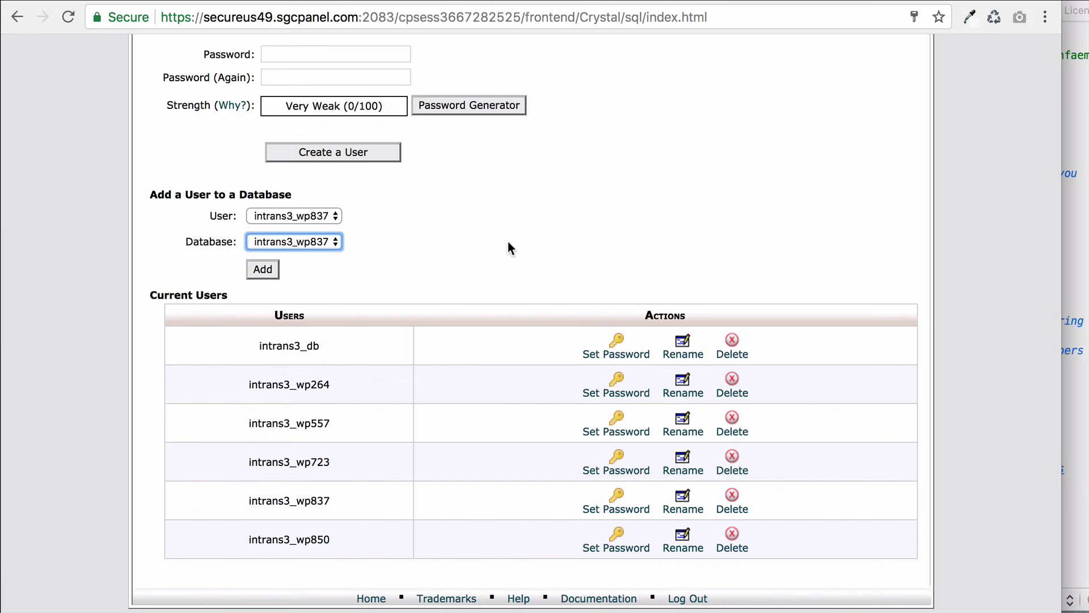
click(267, 272)
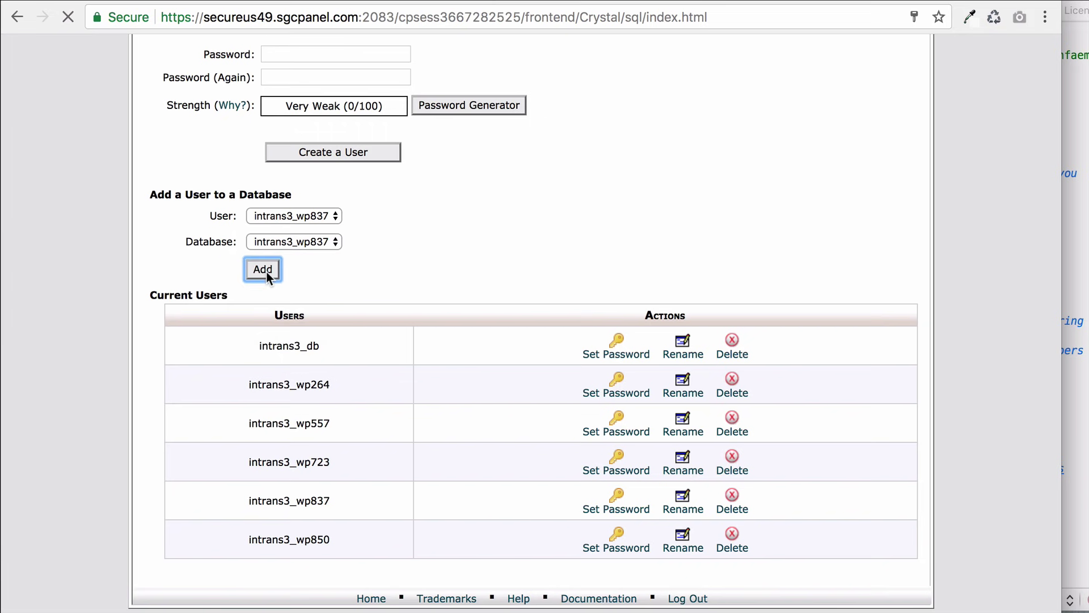
- Review the privileges of user intrans3_wp837 on its database and return to the cPanel home page
scroll(577, 312, down, 2)
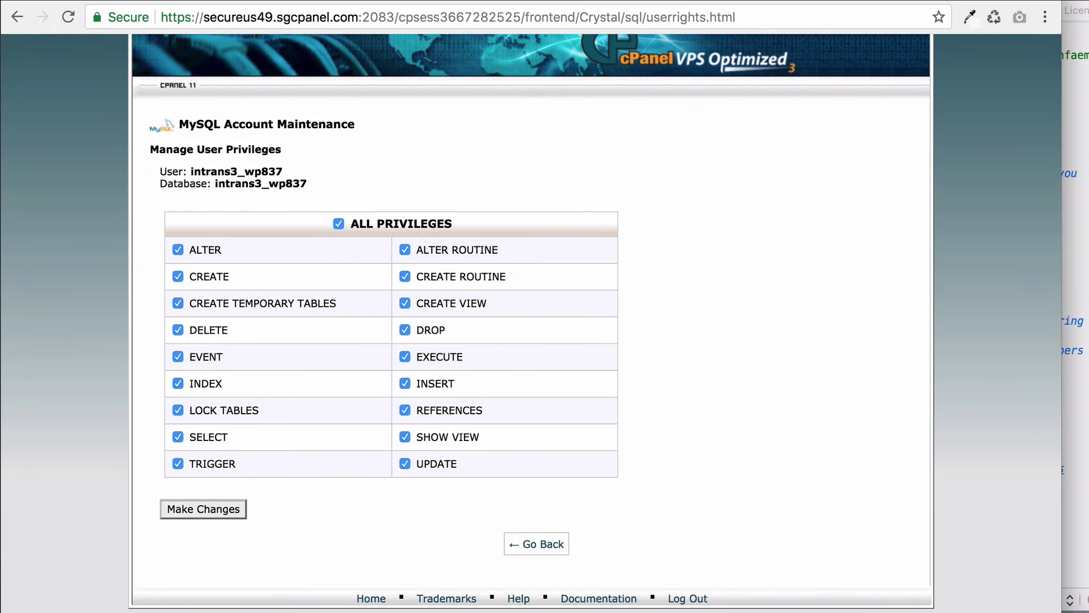
scroll(207, 69, up, 2)
click(147, 62)
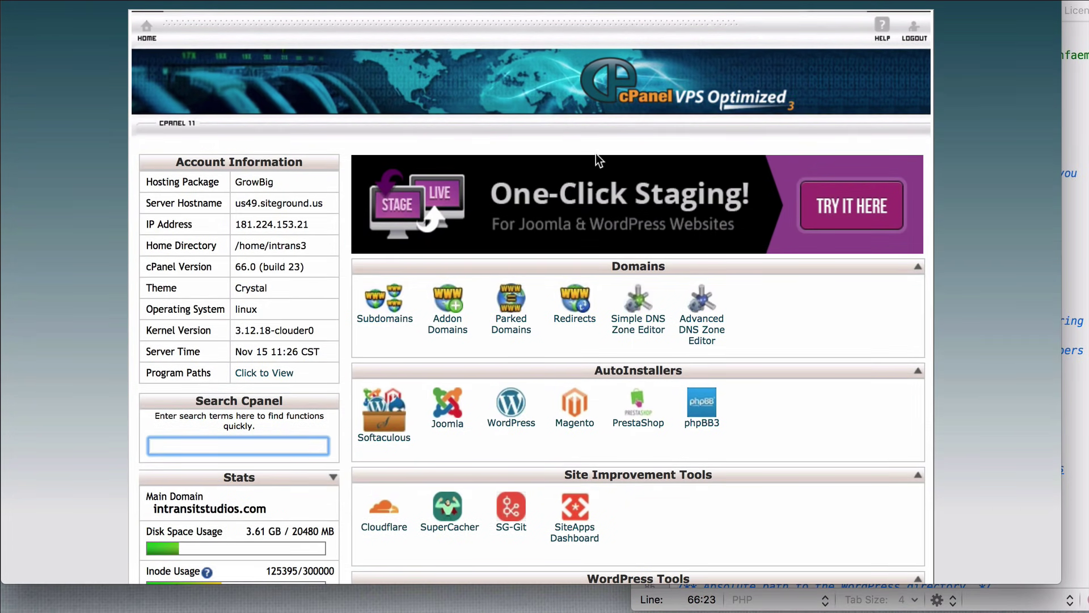
scroll(598, 160, down, 12)
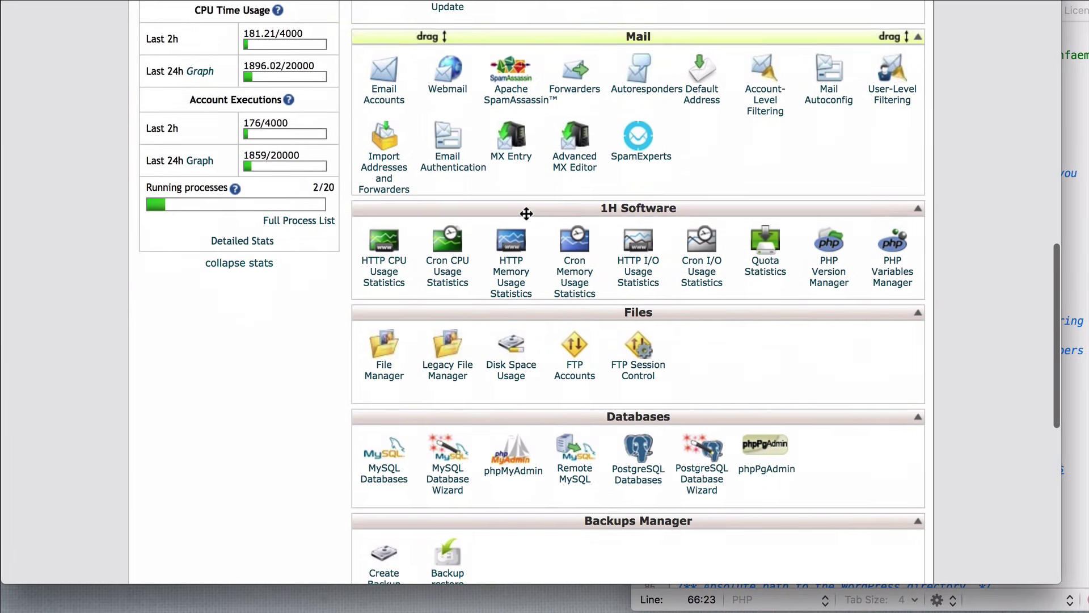
- Open the File Manager at the document root of newdevsite.intransitstudios.com and review the site's WordPress files
click(384, 349)
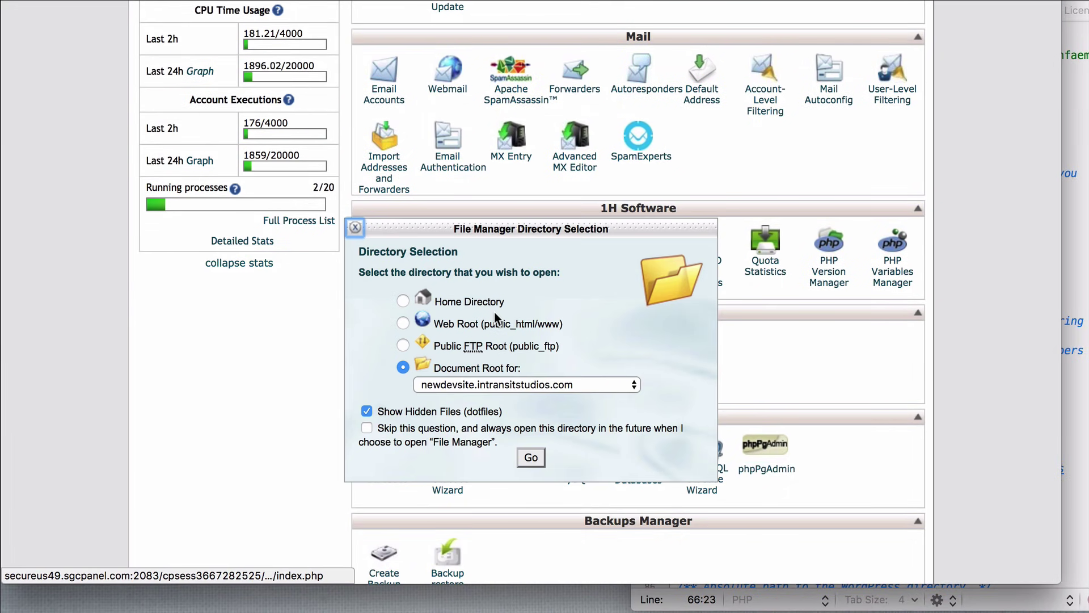
click(528, 458)
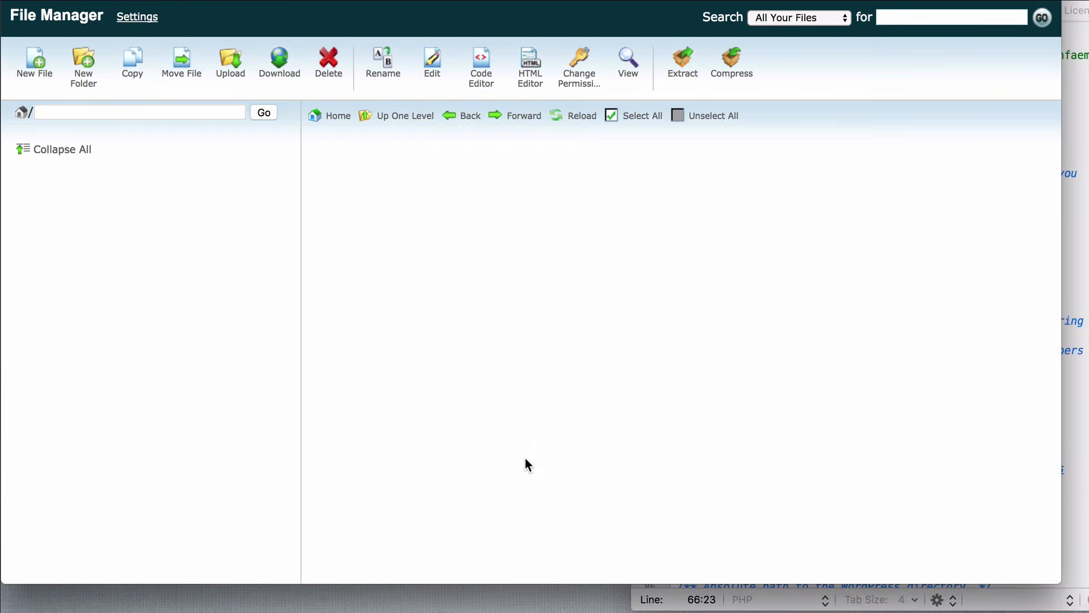
scroll(669, 276, down, 3)
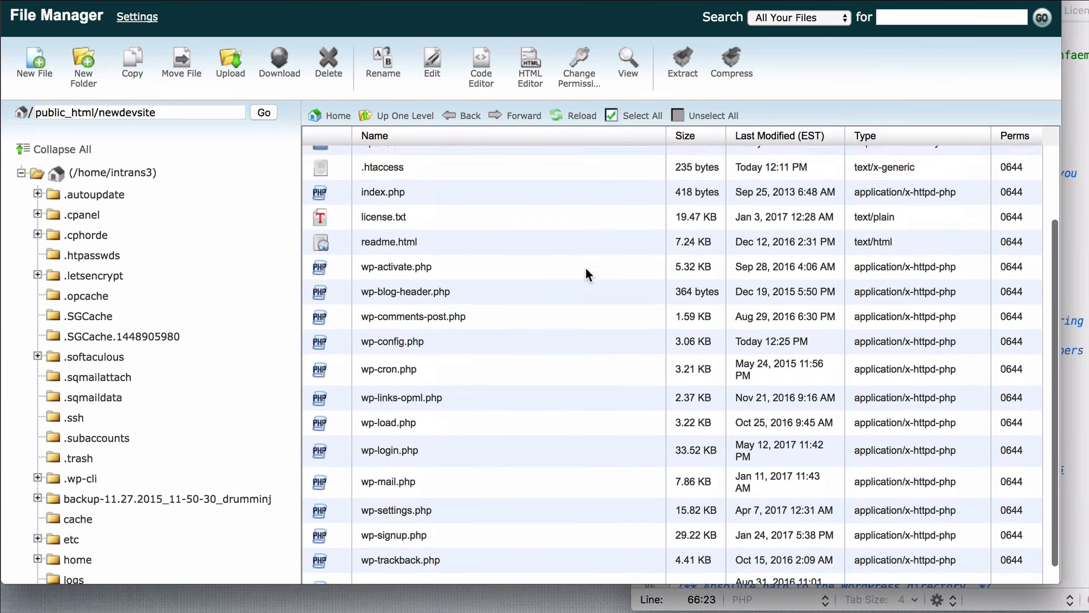
scroll(585, 267, up, 3)
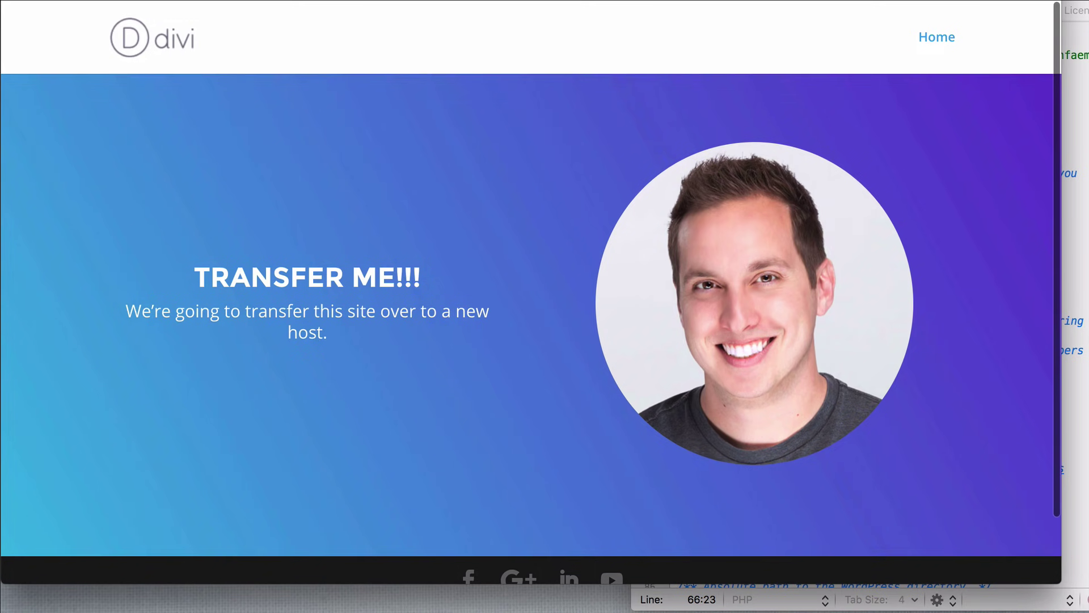
- Open the WordPress admin of newdevsite.intransitstudios.com, log in with the account e-mail and password, and save the login in the browser
text(newdevsite.intransitstudios.com/wp)
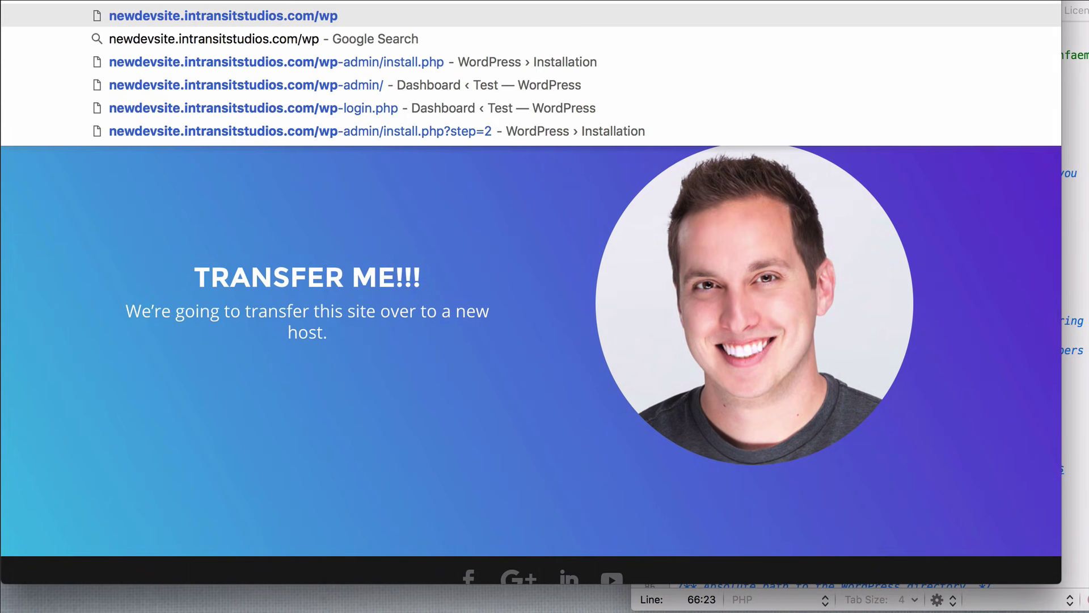
key(Return)
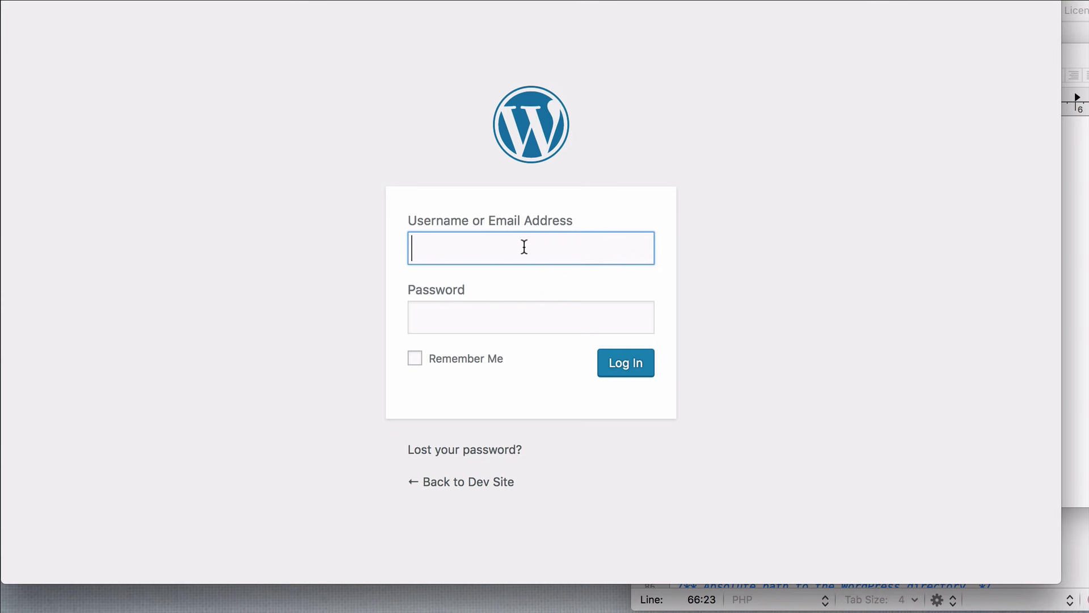
text(W)
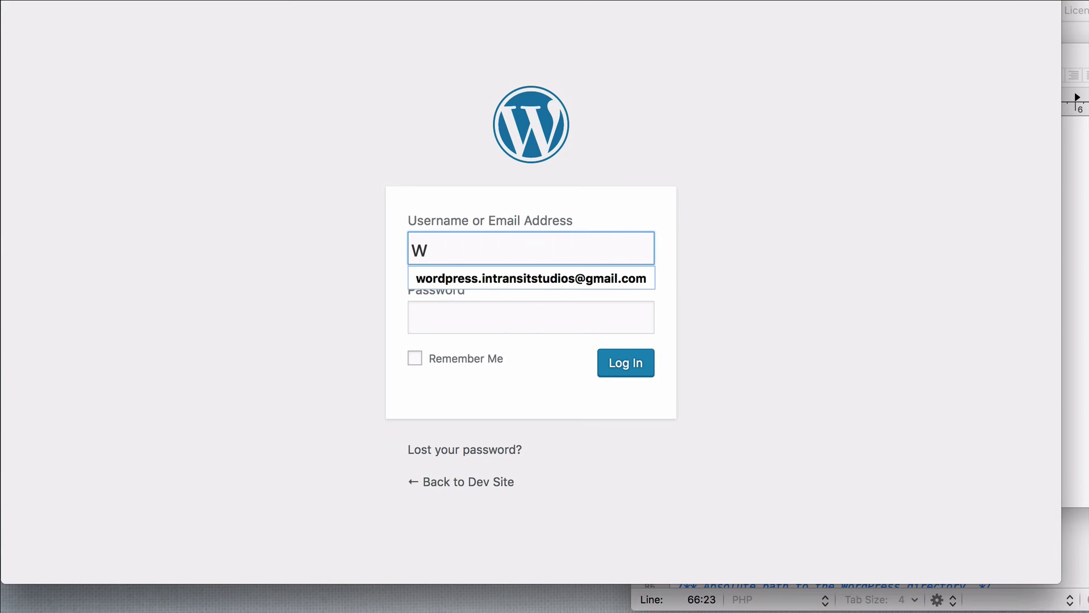
click(603, 277)
click(535, 319)
text(****)
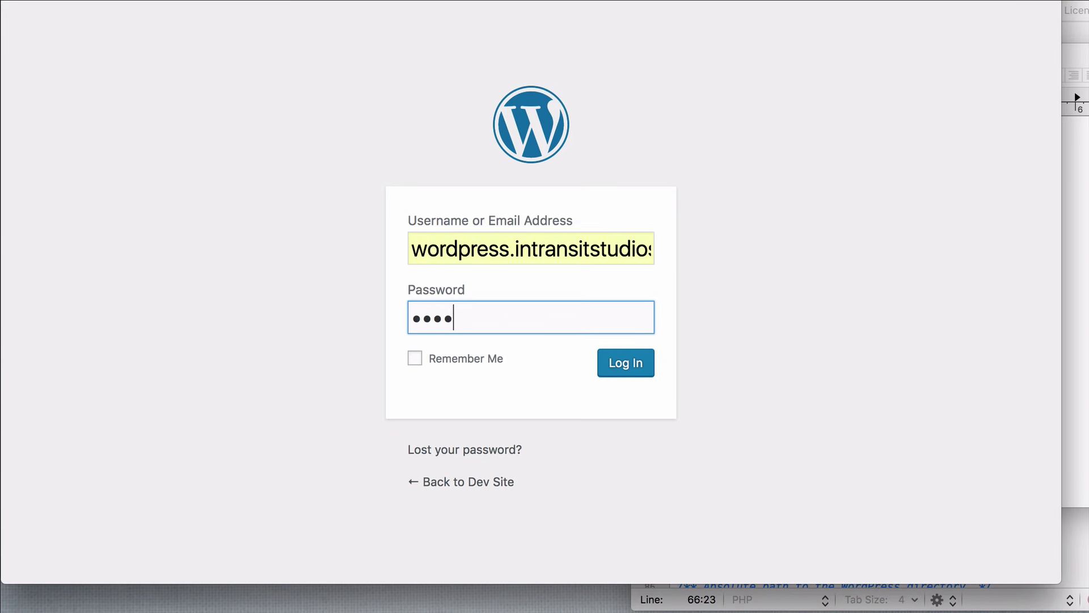
text(*****)
click(633, 361)
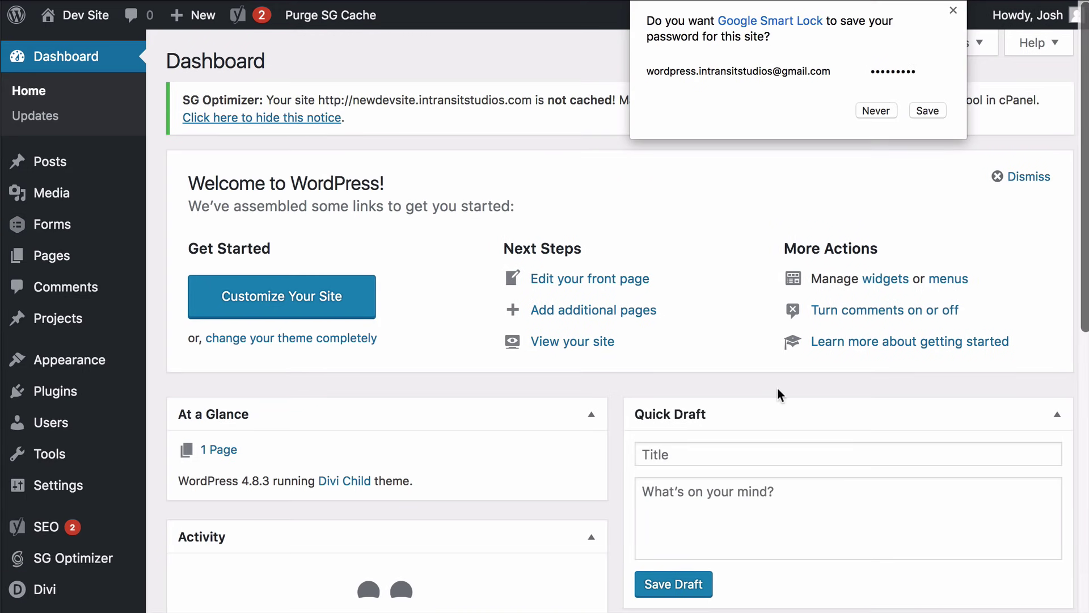
click(926, 112)
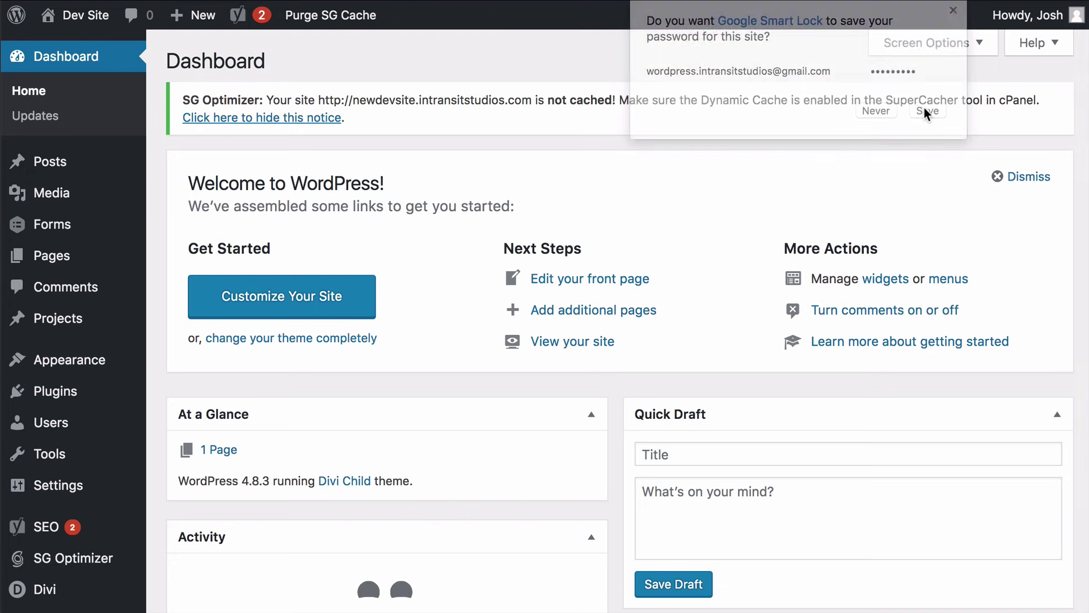
- Open the site's front page in a new tab and inspect the source URL of the portrait image, closing the inspector when done
right_click(104, 11)
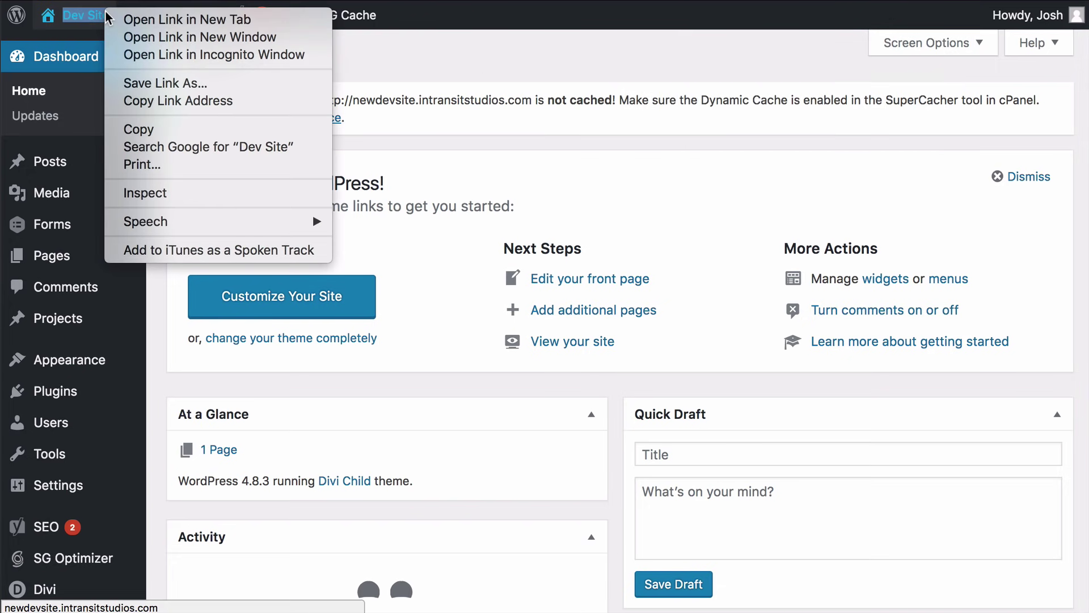
click(146, 20)
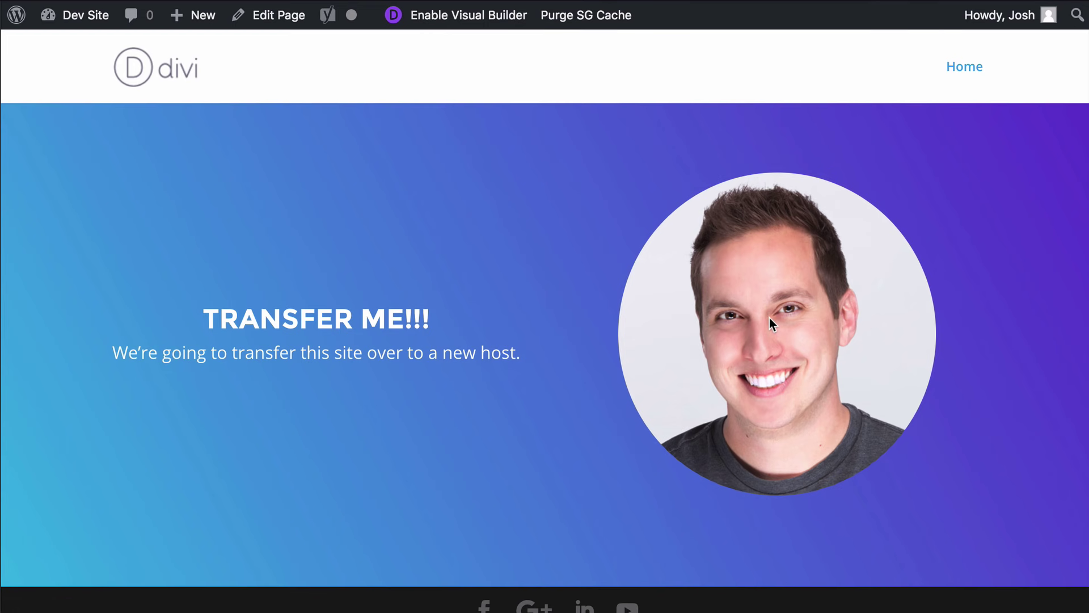
right_click(769, 318)
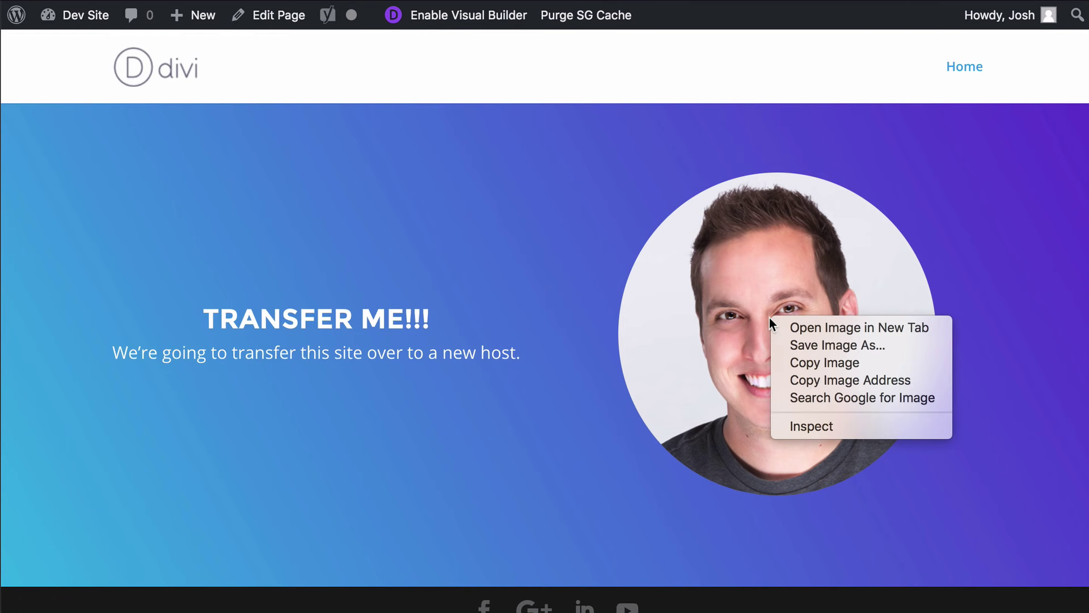
click(808, 425)
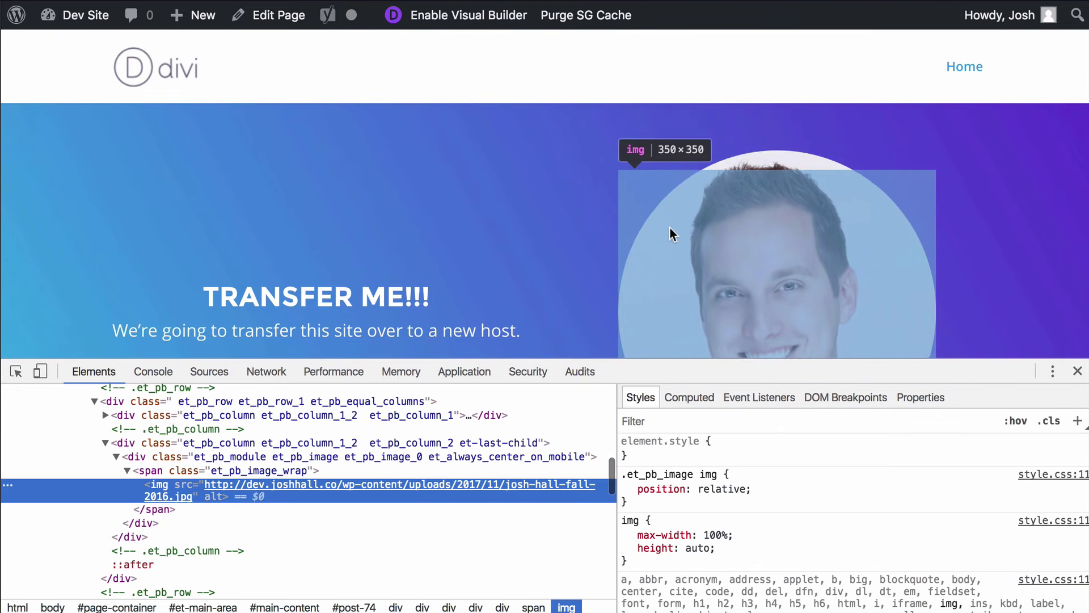
scroll(670, 227, down, 2)
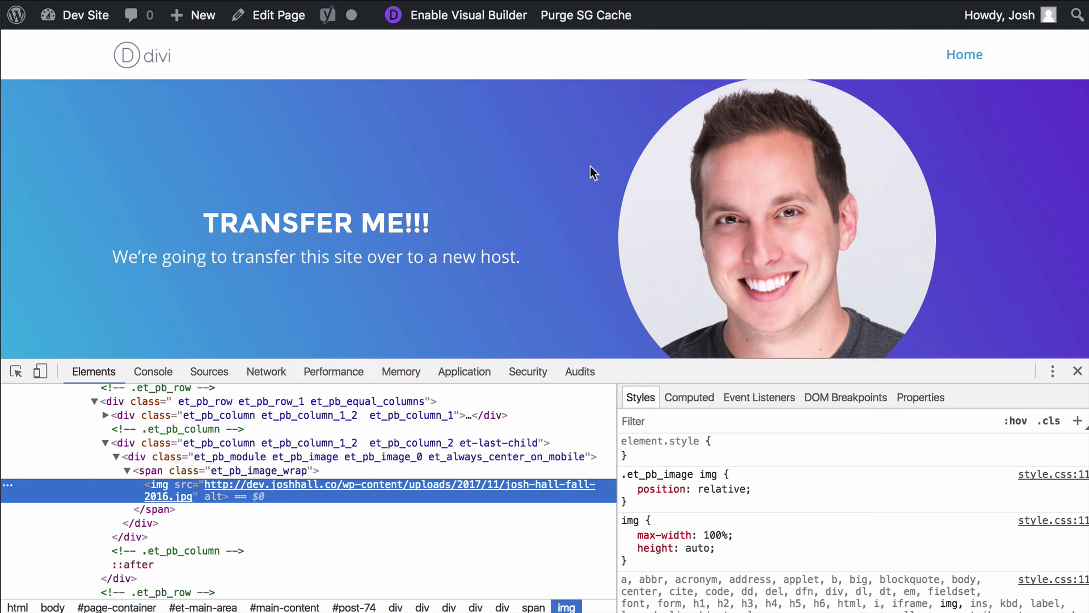
click(1078, 370)
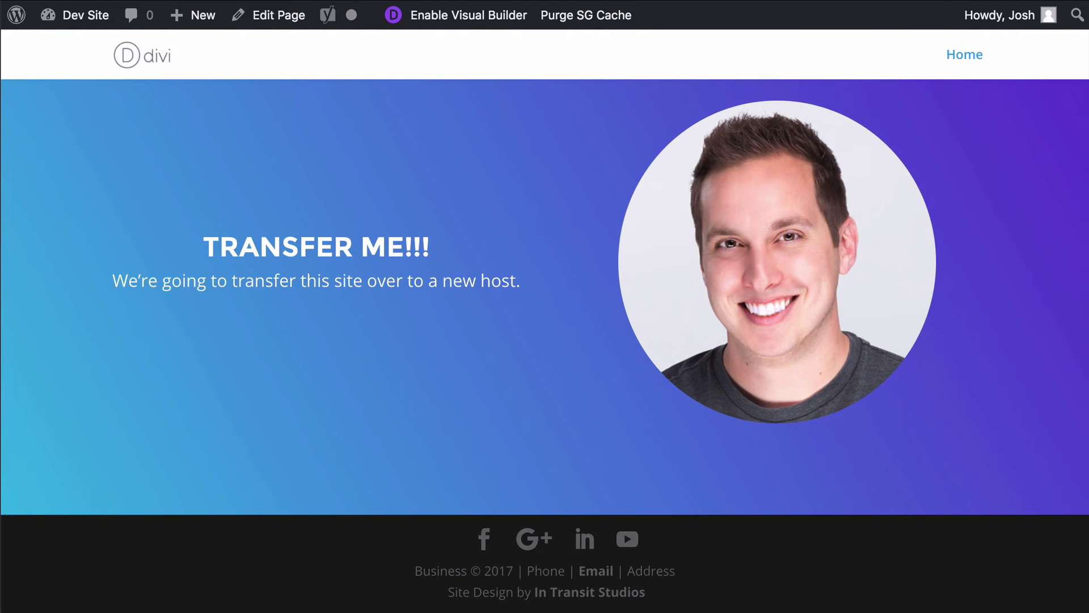
- Return to the WordPress dashboard and check the installed plugins list for Velvet Blues Update URLs
click(95, 22)
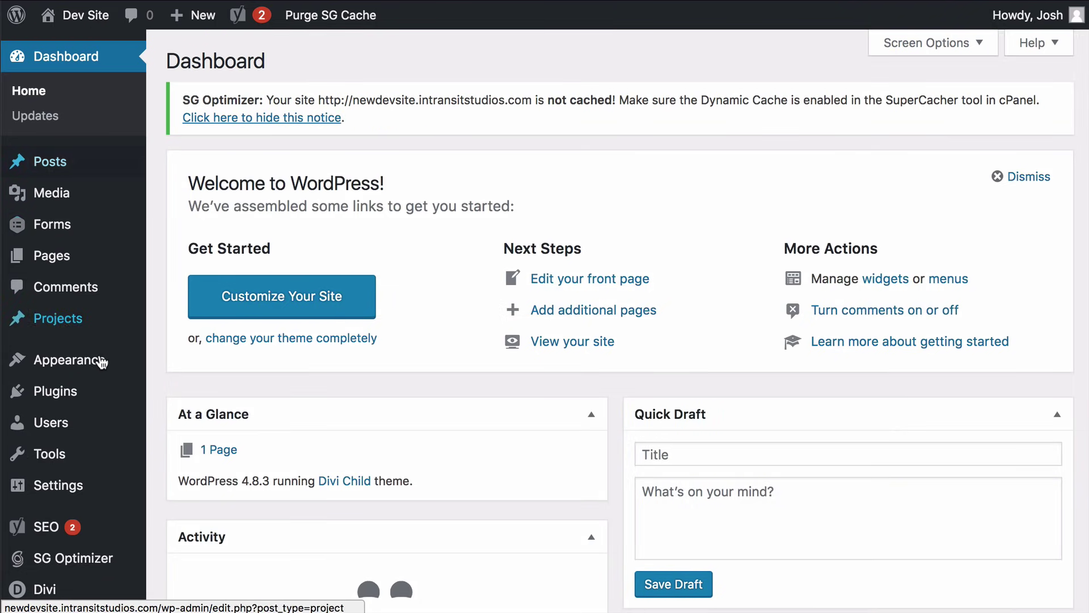
click(64, 392)
scroll(553, 119, down, 7)
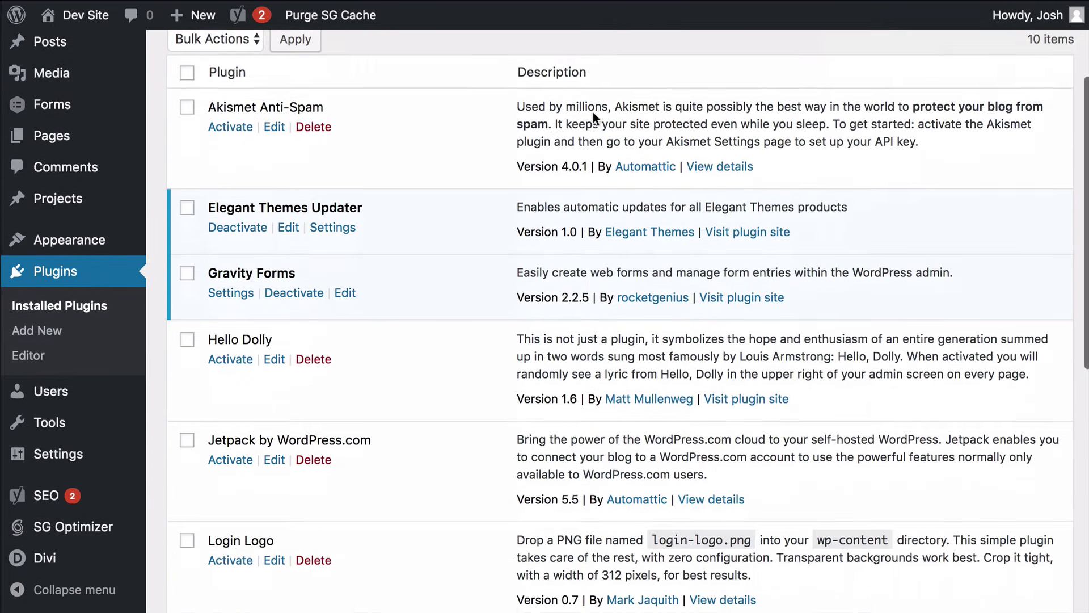
scroll(553, 121, down, 3)
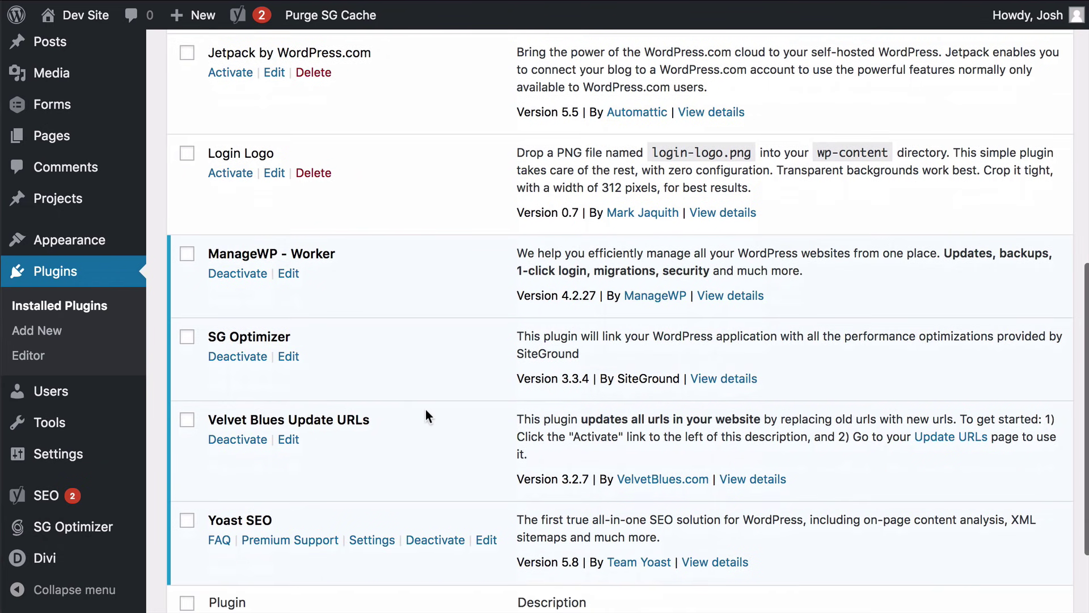
scroll(425, 414, down, 1)
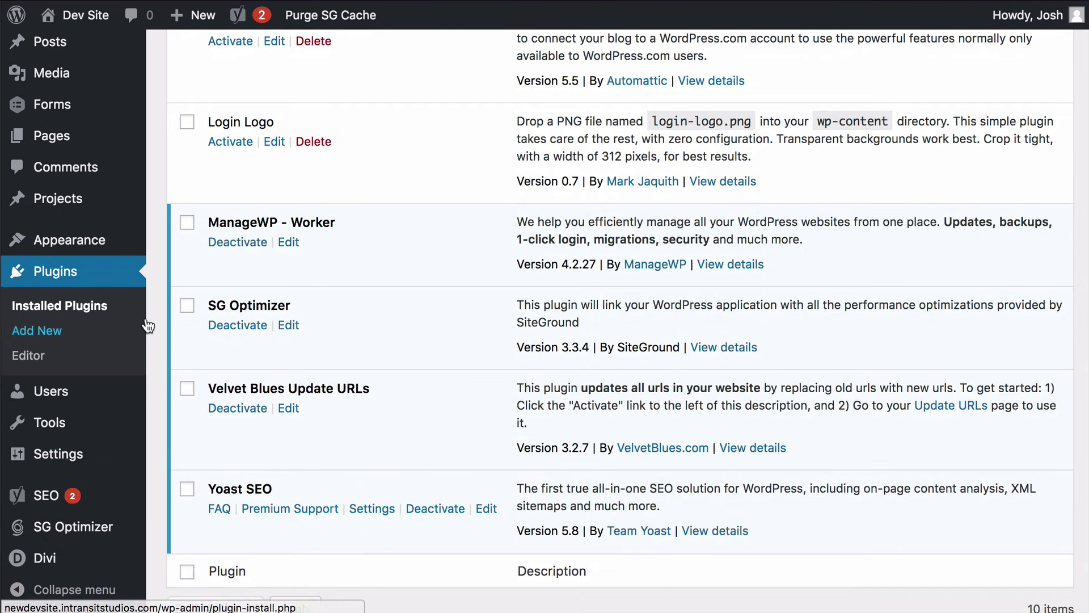
scroll(122, 346, down, 1)
mouse_move(86, 434)
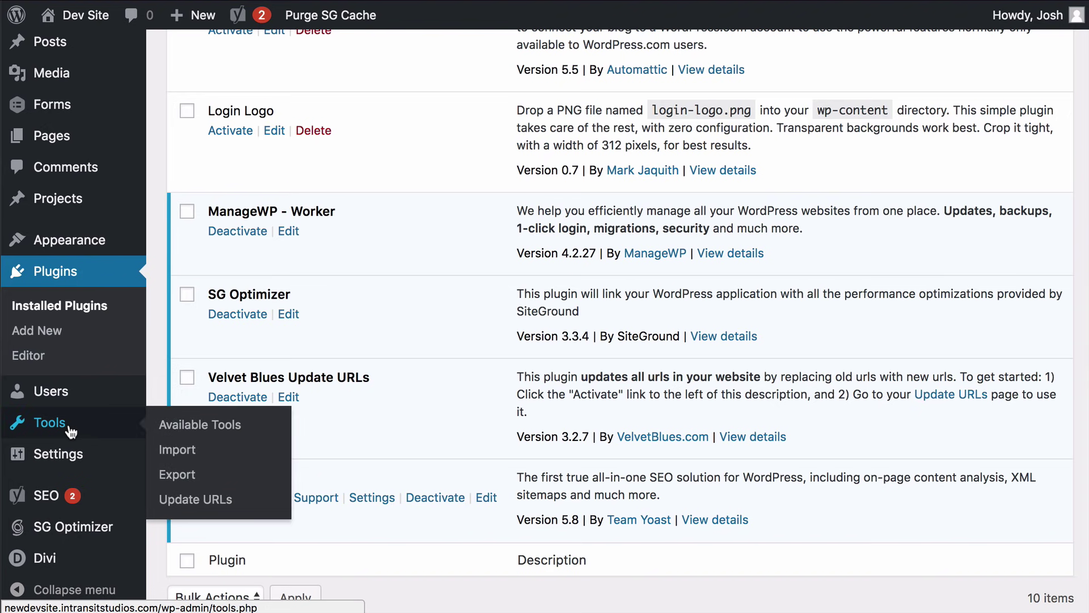
click(208, 509)
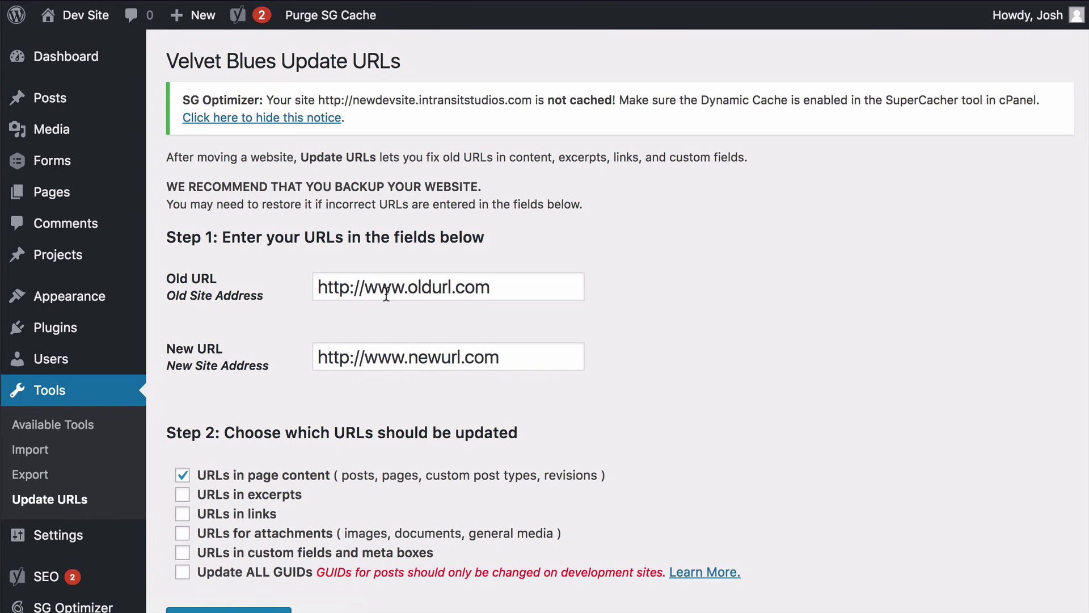
click(400, 296)
key(ctrl+a)
text(http://dev.joshhall.co/)
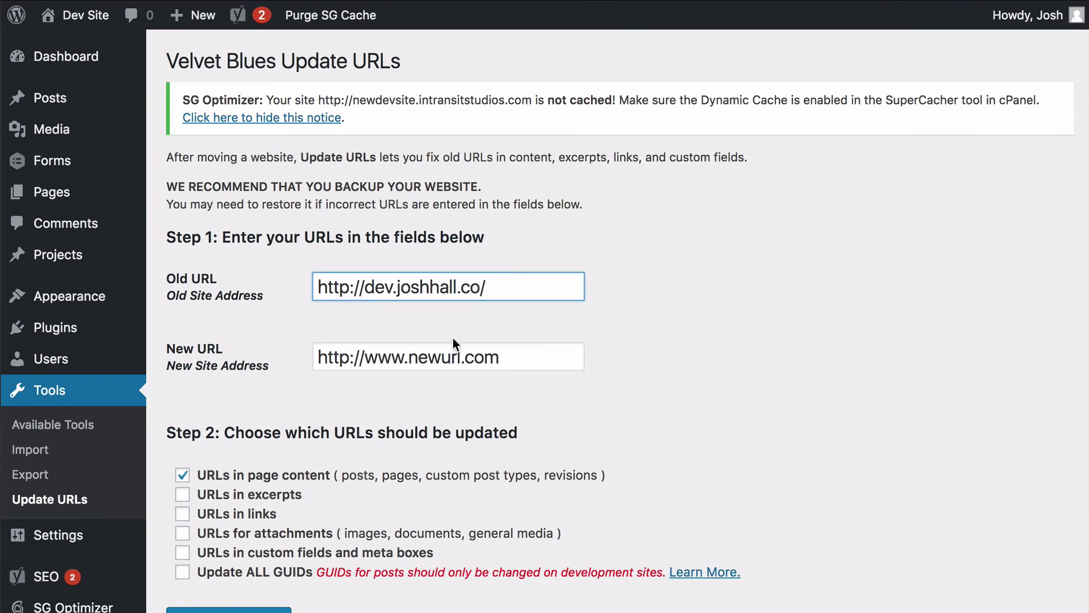
click(444, 357)
key(ctrl+a)
key(BackSpace)
text(http://newdevsite.intransitstudios.com/)
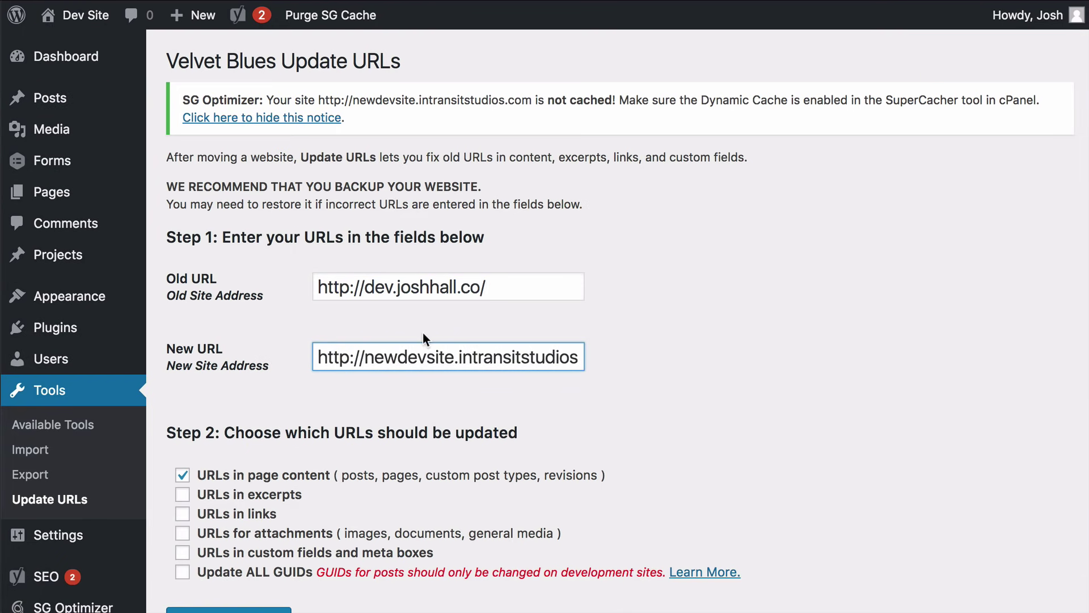
- Remove the trailing slash from both the old URL and the new URL
click(504, 280)
key(BackSpace)
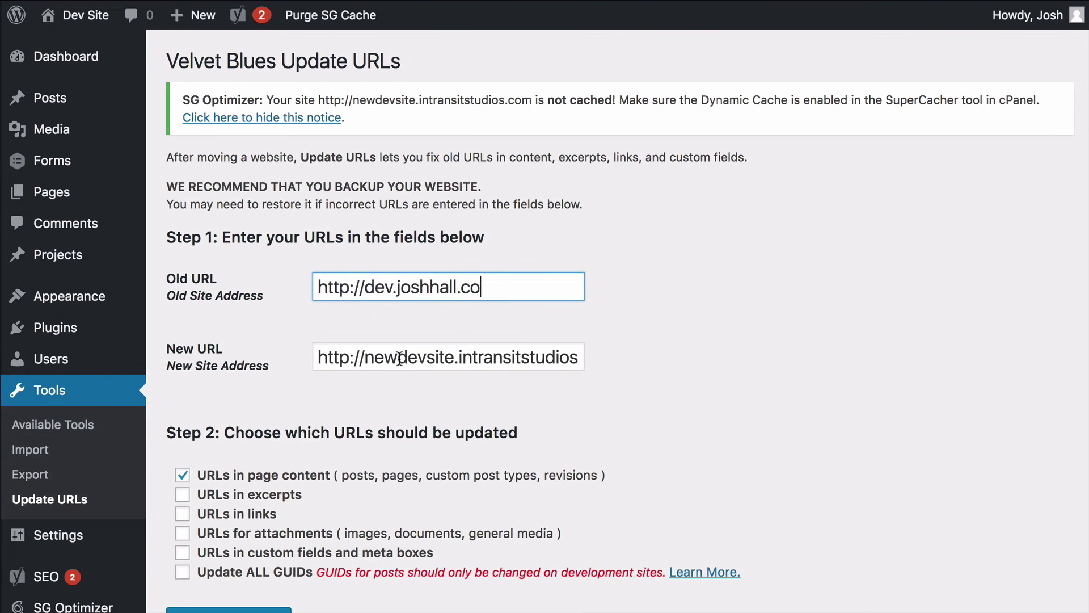
scroll(399, 358, right, 2)
click(579, 357)
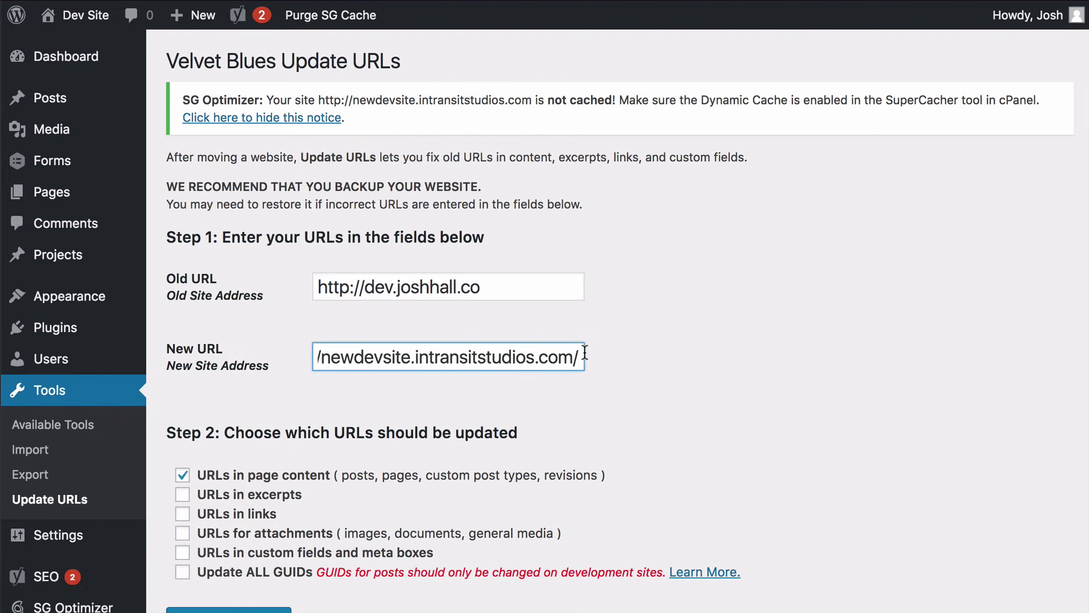
key(BackSpace)
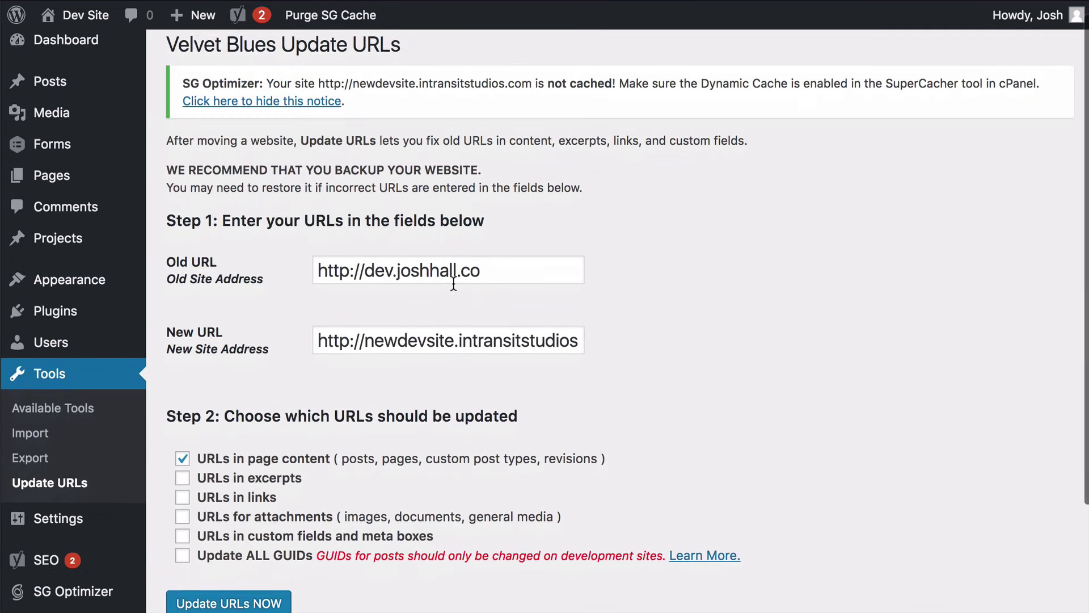
- Include excerpts, links, attachments, custom fields and meta boxes, and all GUIDs in the URL update, and run it
scroll(454, 284, down, 3)
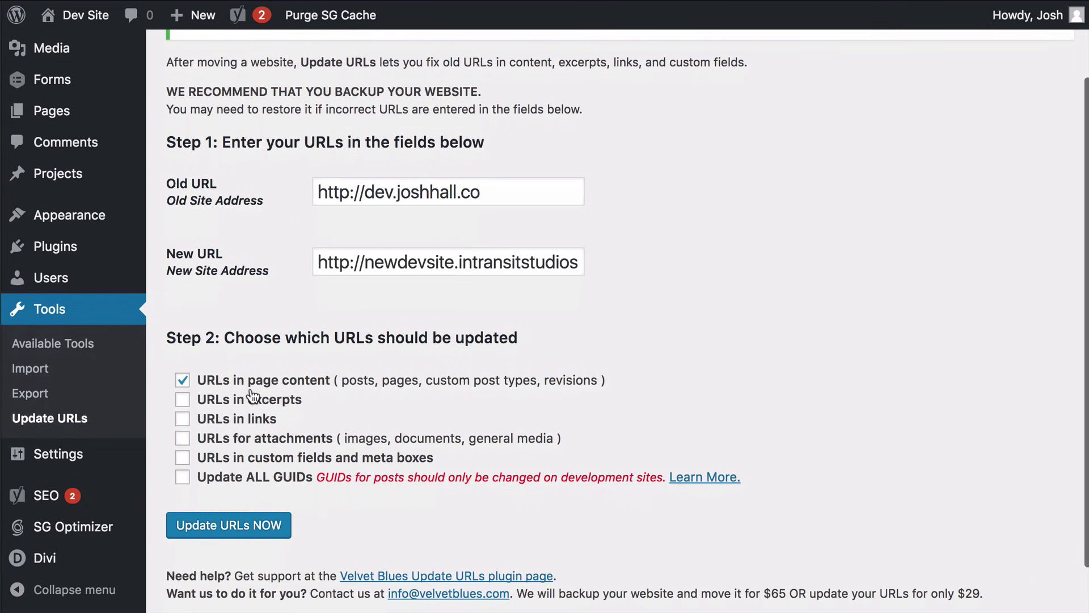
click(183, 400)
click(184, 420)
click(183, 438)
click(183, 458)
click(184, 476)
click(236, 525)
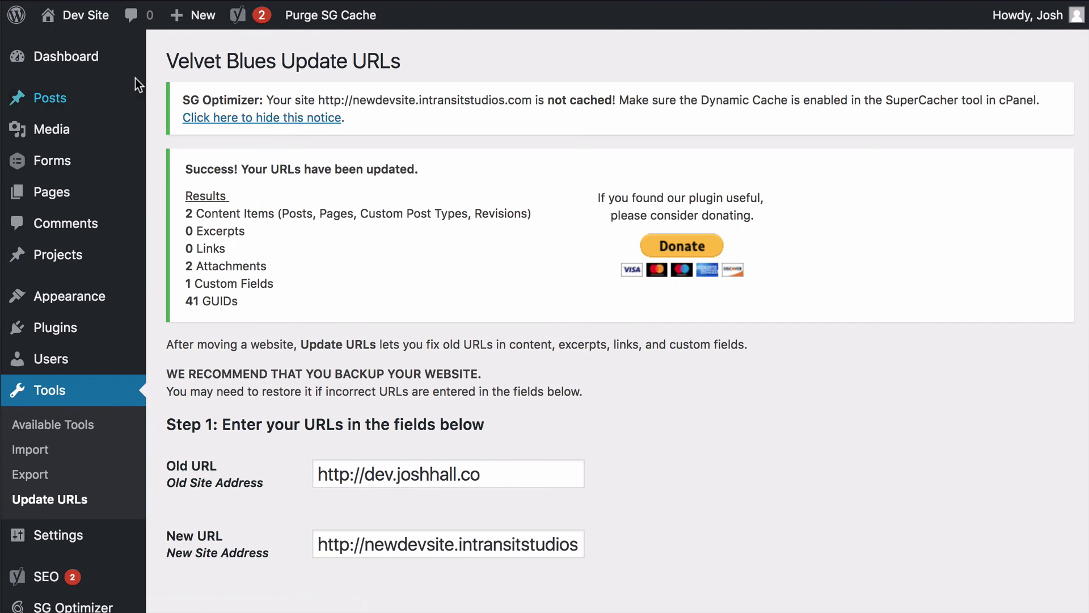
- Open the site's front page and inspect the portrait image's source URL again for the new domain, closing the inspector when done
click(95, 26)
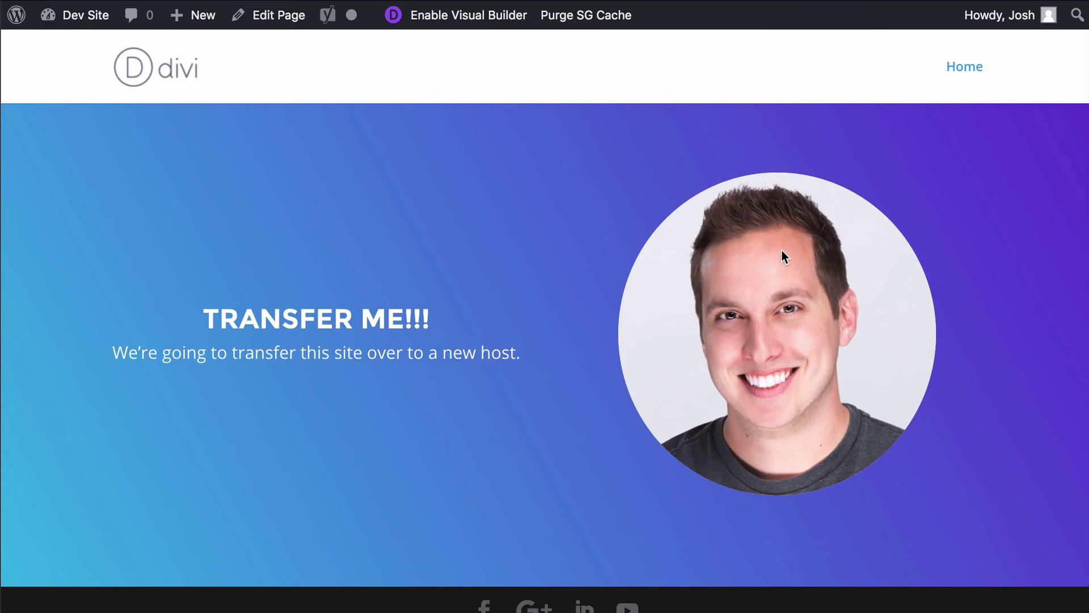
right_click(783, 255)
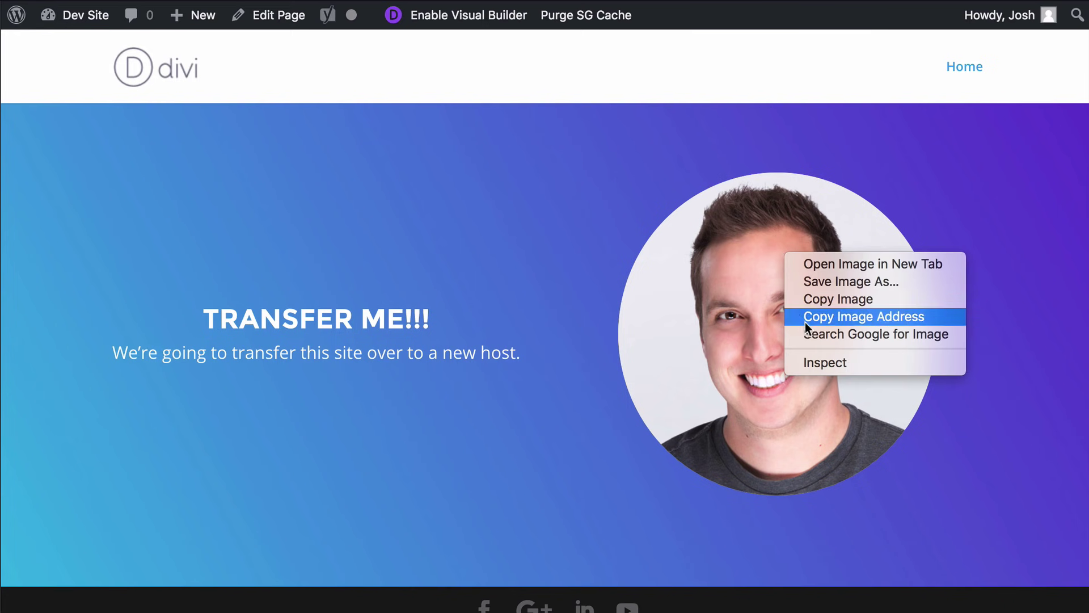
click(810, 365)
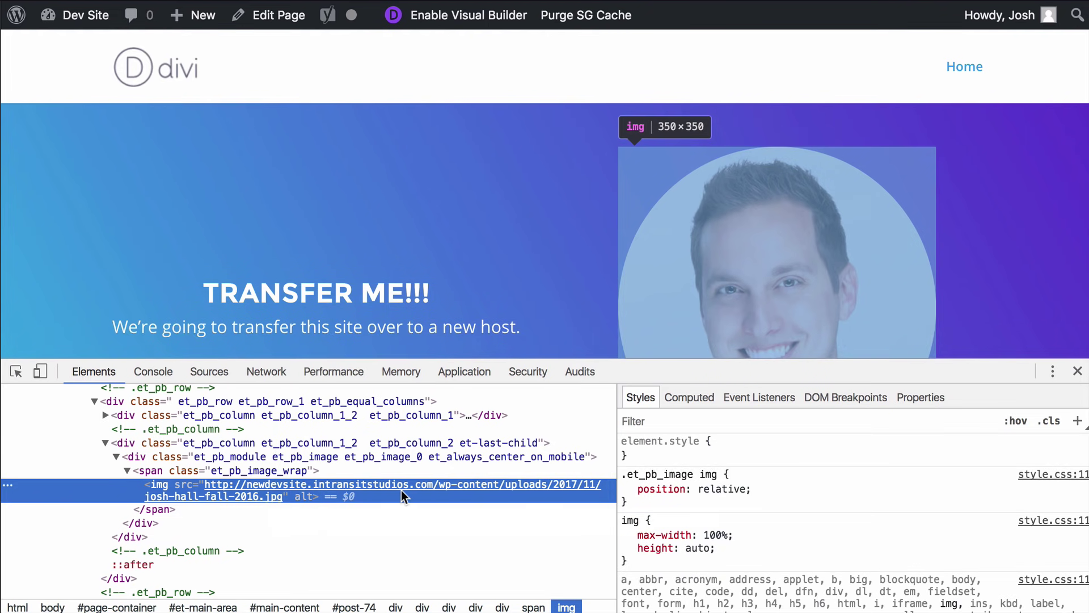
click(1077, 373)
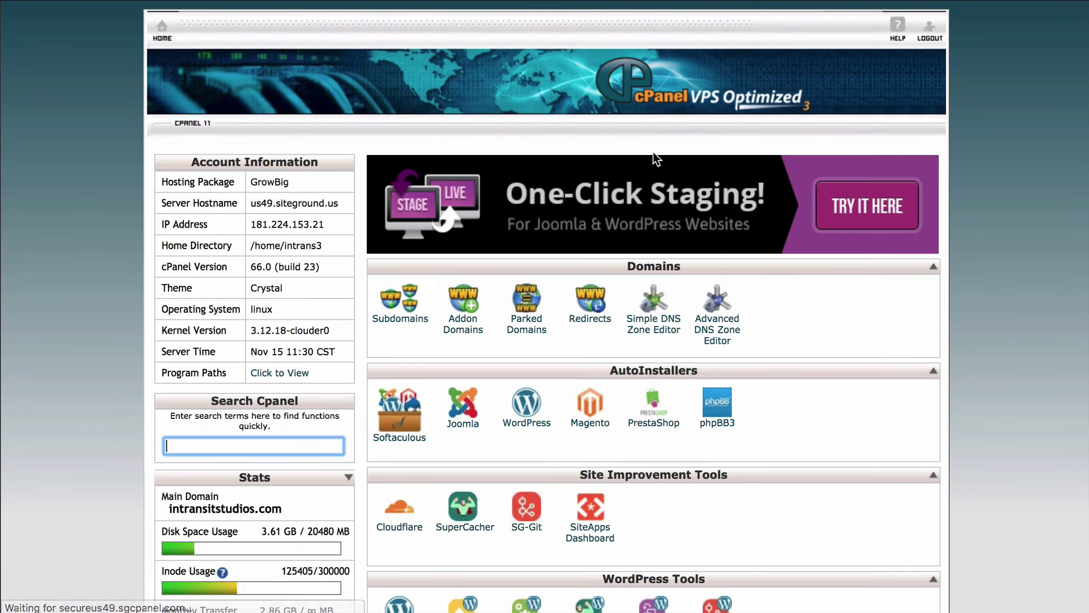
- From the cPanel home page, open the newdevsite.intransitstudios.com document root in the File Manager
scroll(647, 182, down, 3)
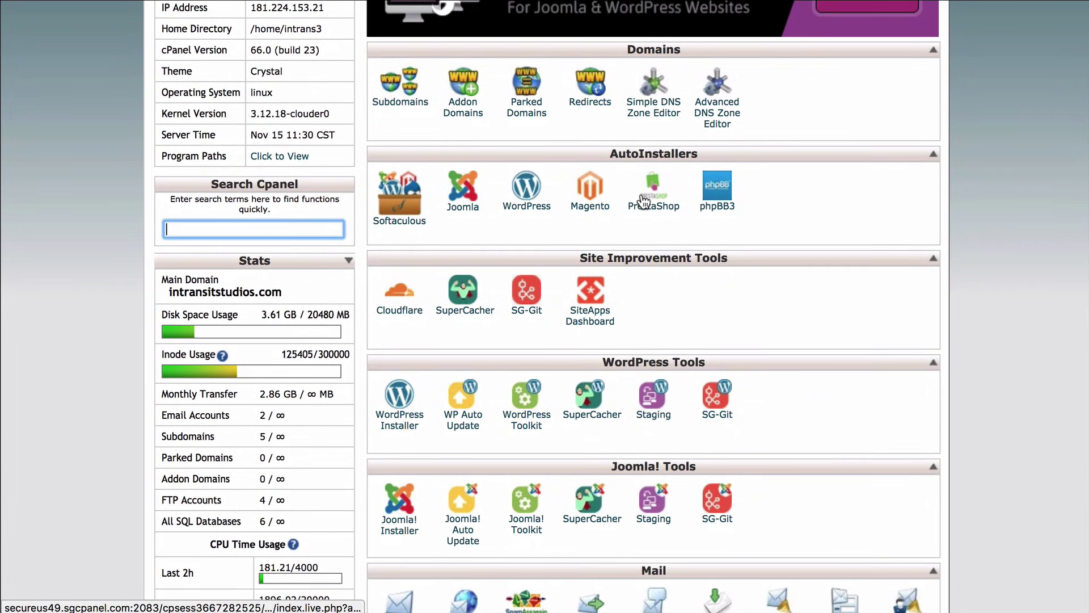
scroll(643, 202, down, 10)
scroll(643, 200, down, 2)
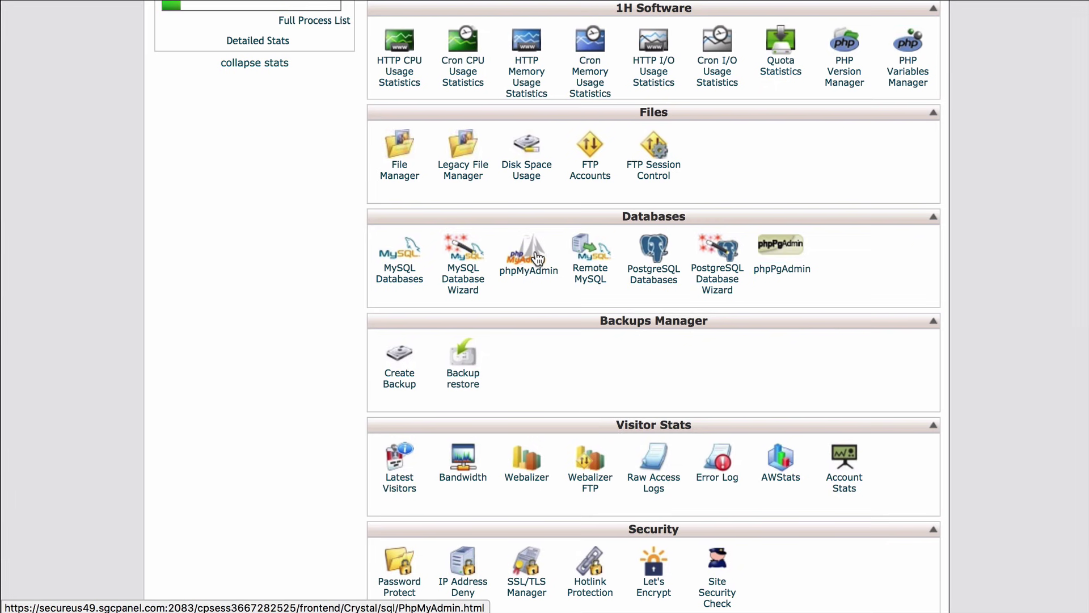
click(404, 154)
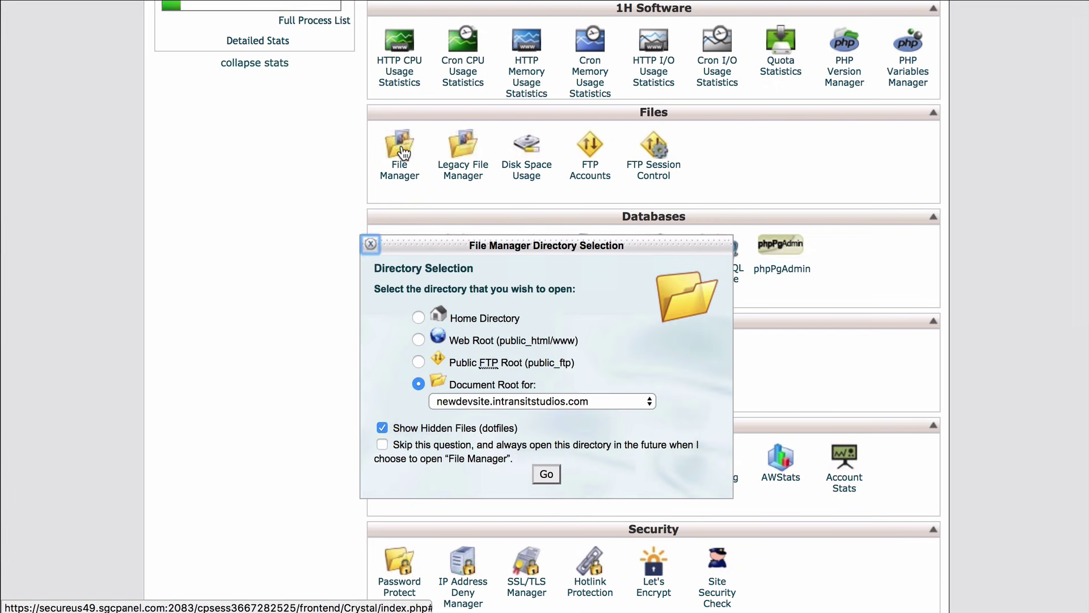
click(546, 474)
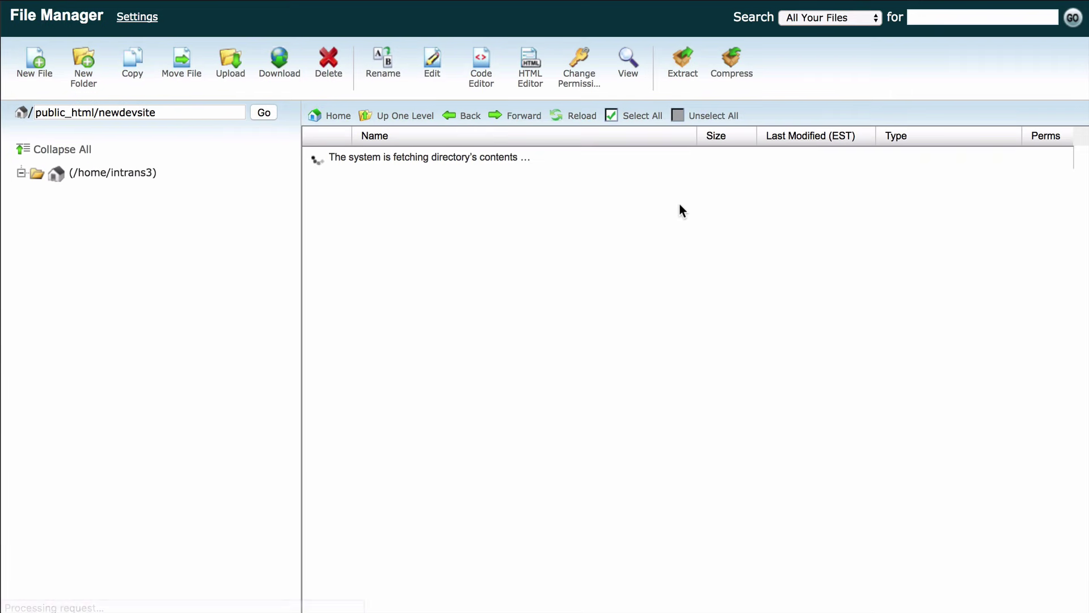